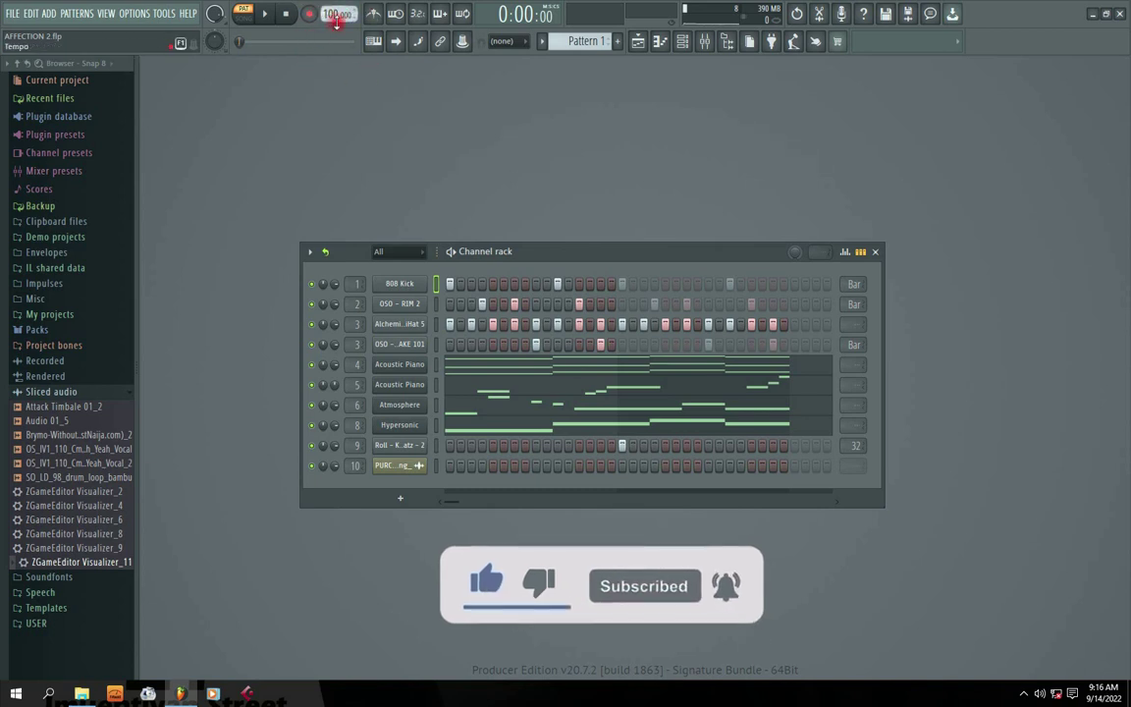
pyautogui.moveTo(536, 253); pyautogui.dragTo(528, 227)
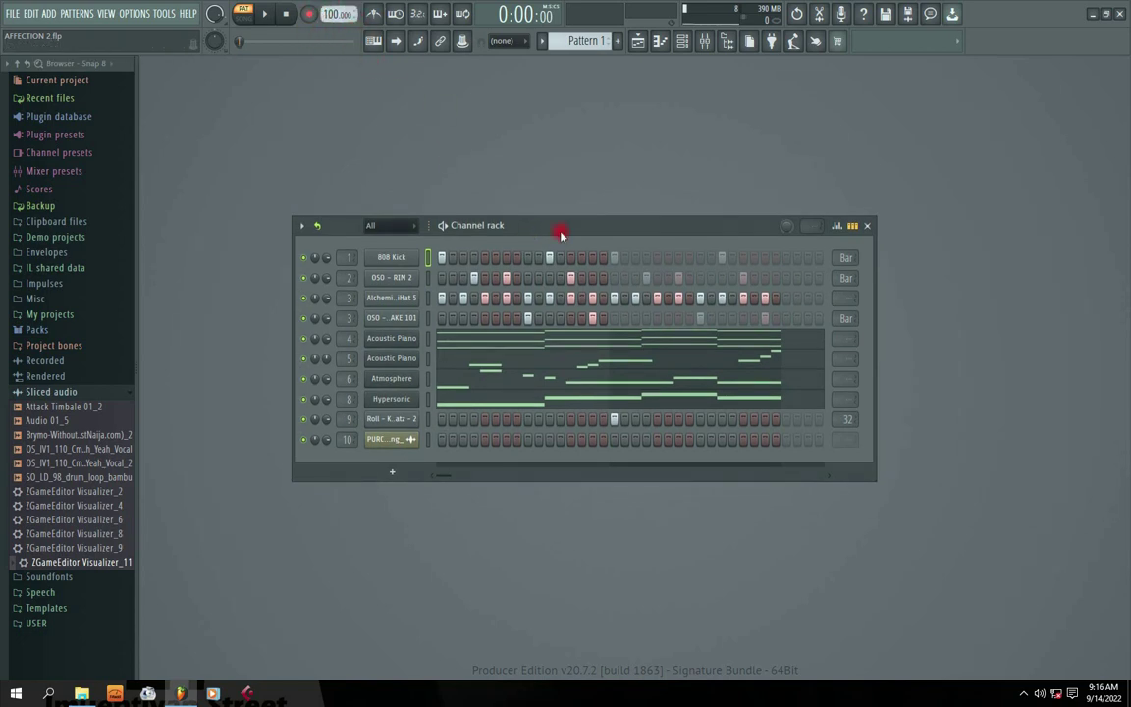
pyautogui.moveTo(537, 227); pyautogui.dragTo(537, 246)
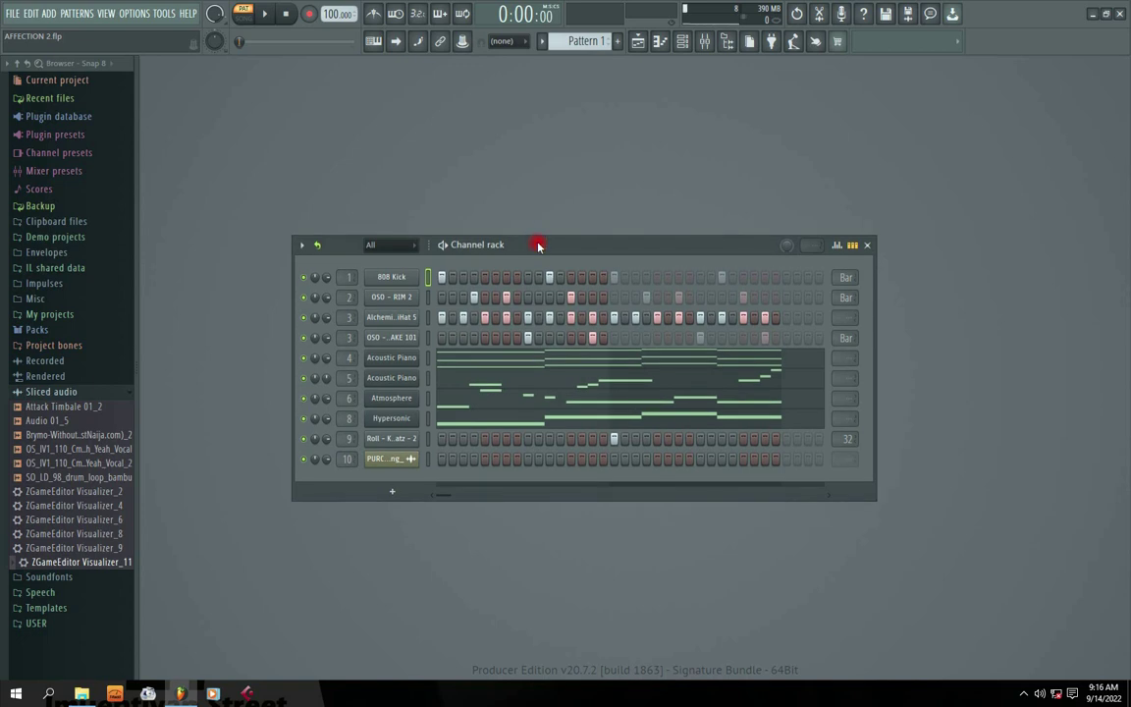
pyautogui.moveTo(538, 248)
pyautogui.mouseDown()
pyautogui.moveTo(530, 222)
pyautogui.moveTo(531, 247)
pyautogui.mouseUp()
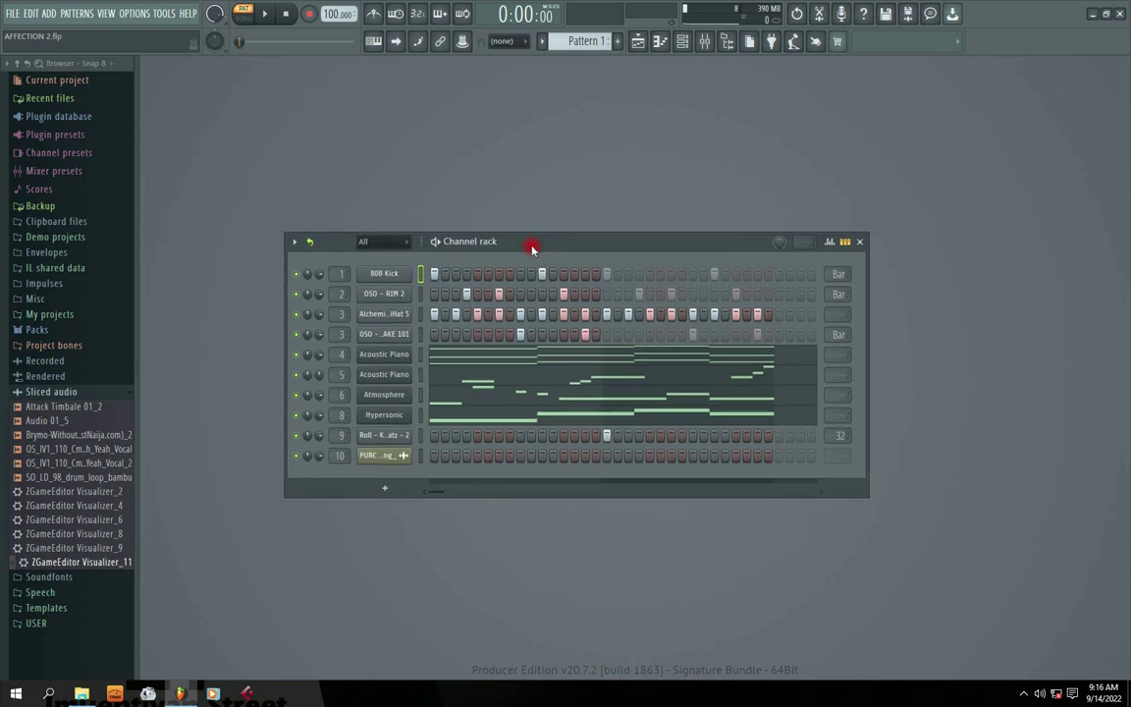
pyautogui.click(298, 274)
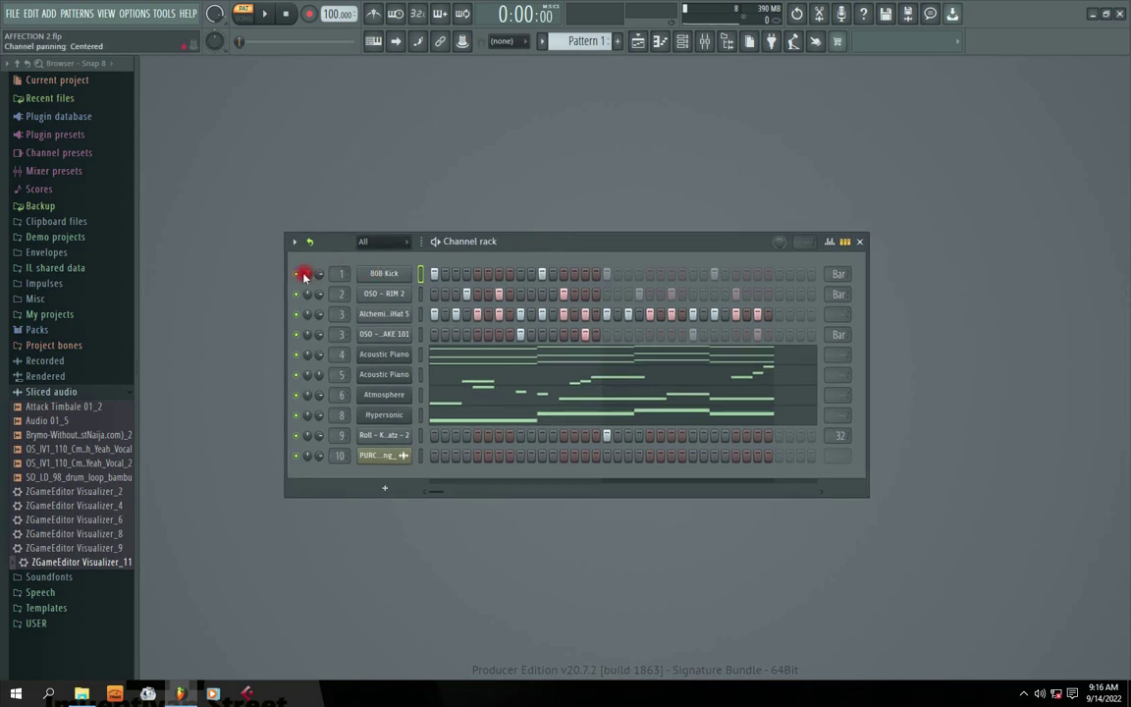
pyautogui.moveTo(507, 249); pyautogui.dragTo(506, 245)
# Open the 808 Kick and OSO - RIM 2 channels one after the other, audition each sample and close its settings
pyautogui.click(376, 271)
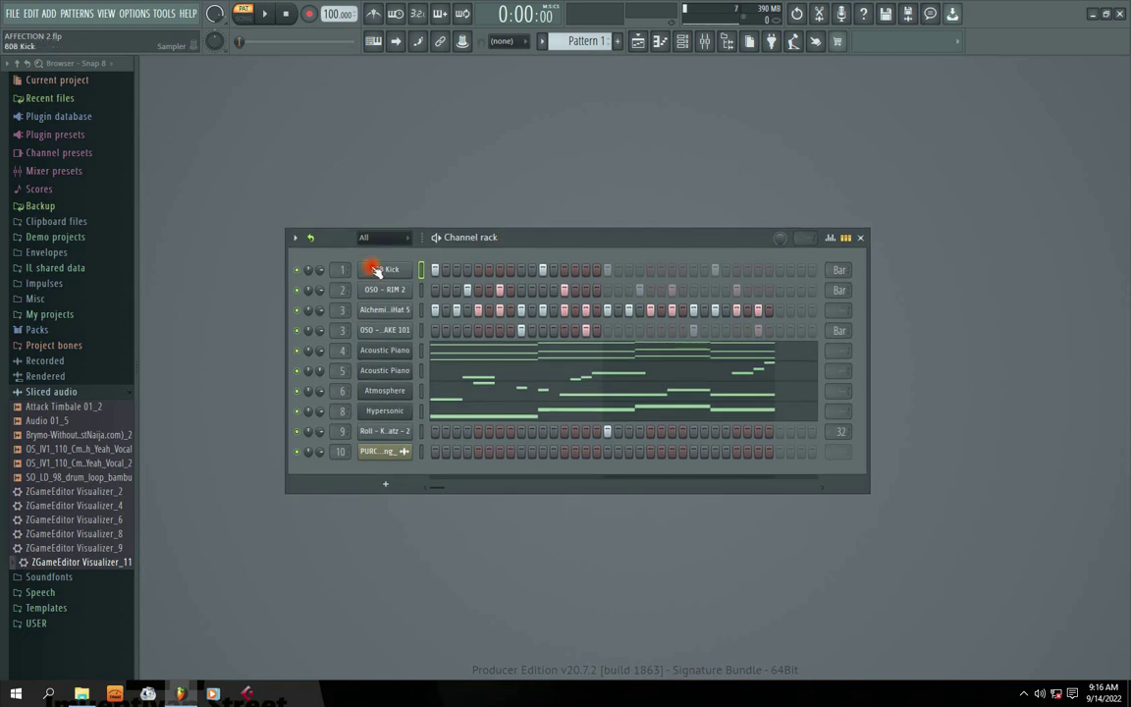
pyautogui.click(362, 485)
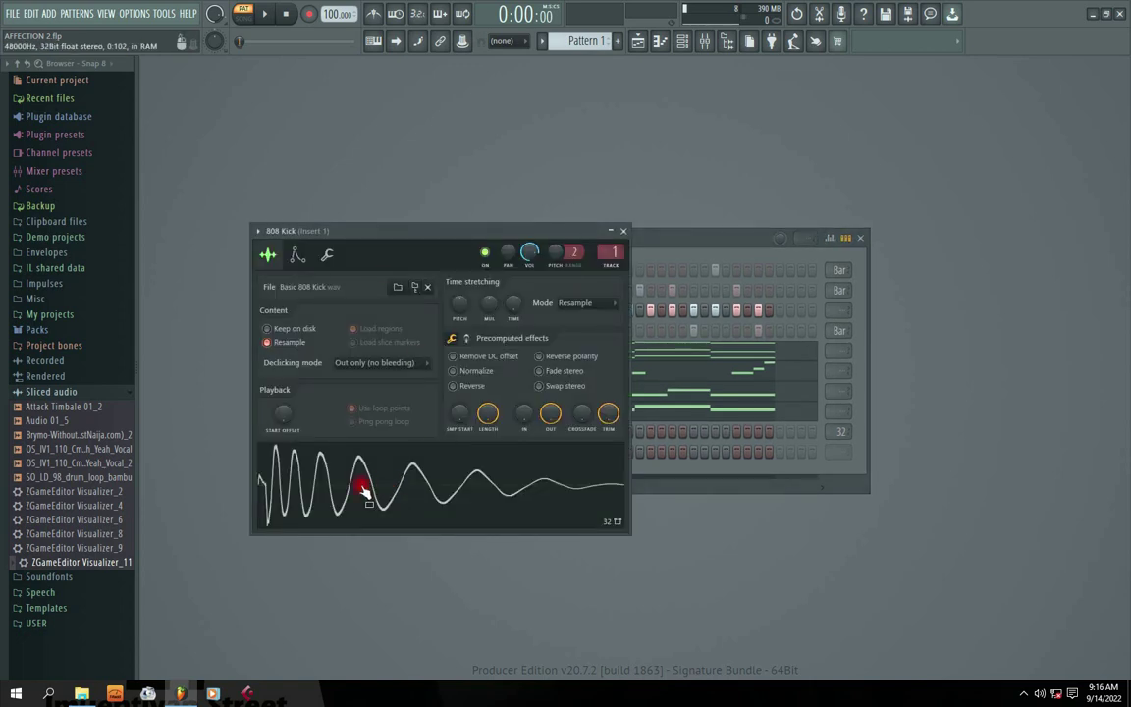
pyautogui.click(613, 248)
pyautogui.click(385, 290)
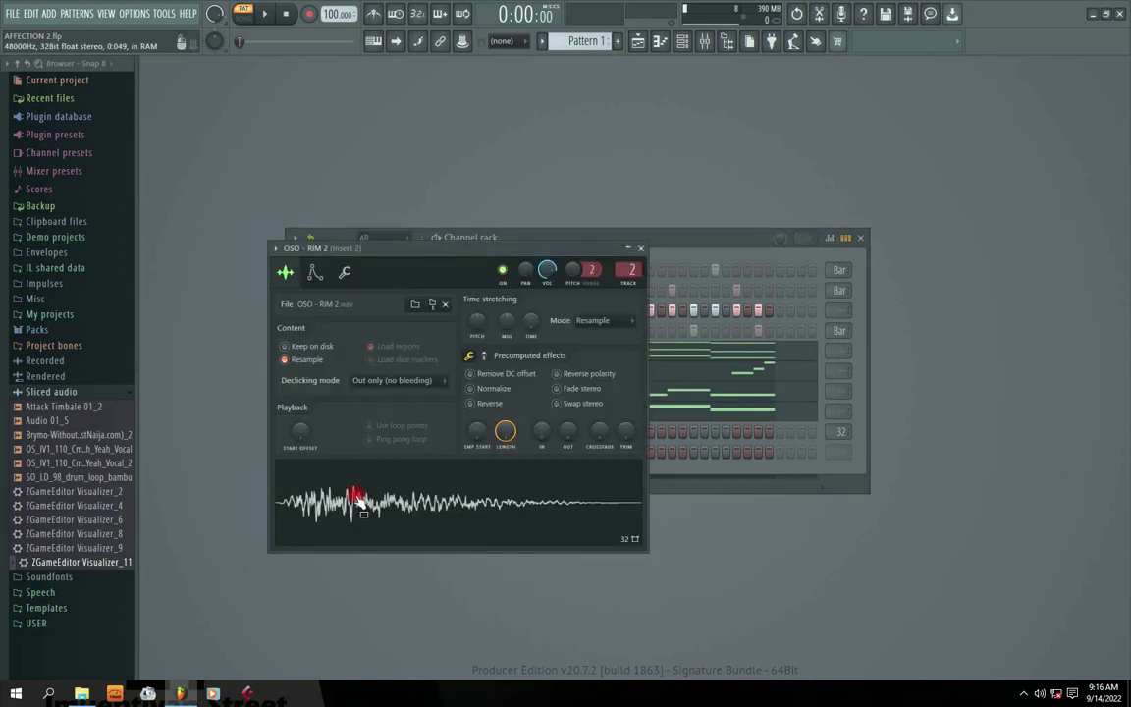
pyautogui.click(643, 245)
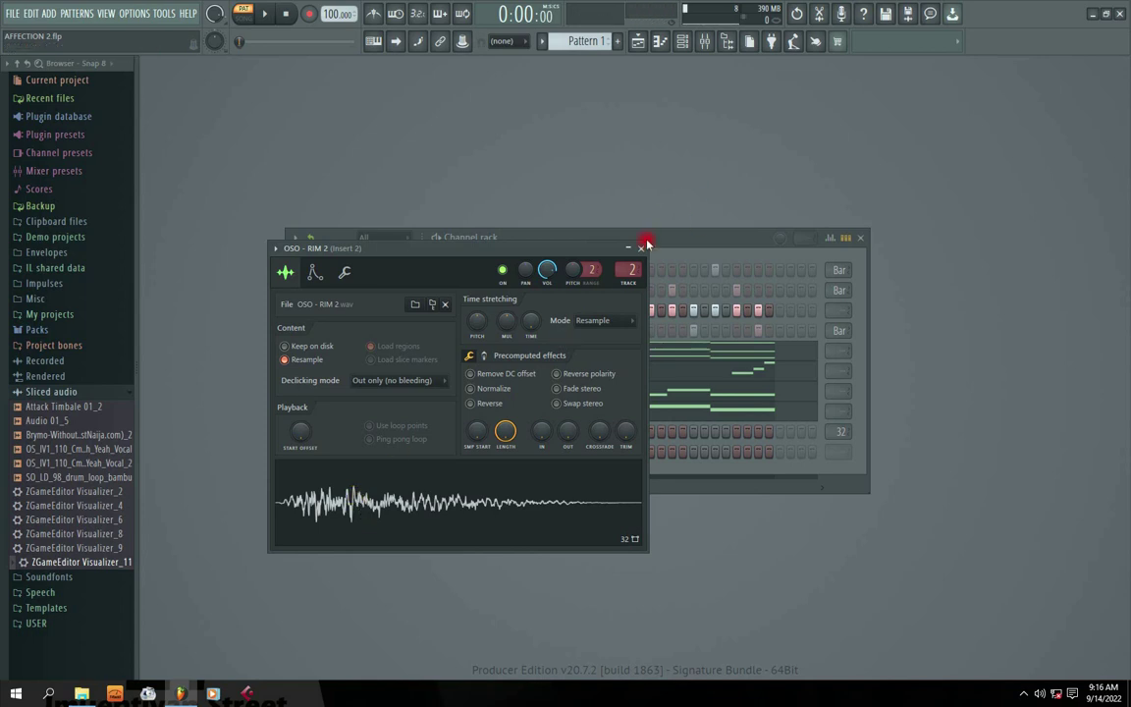
# Audition the Alchemist HiHat 5 and OSO - SHAKE 101 samples in their channel settings, closing each window
pyautogui.click(426, 330)
pyautogui.click(297, 444)
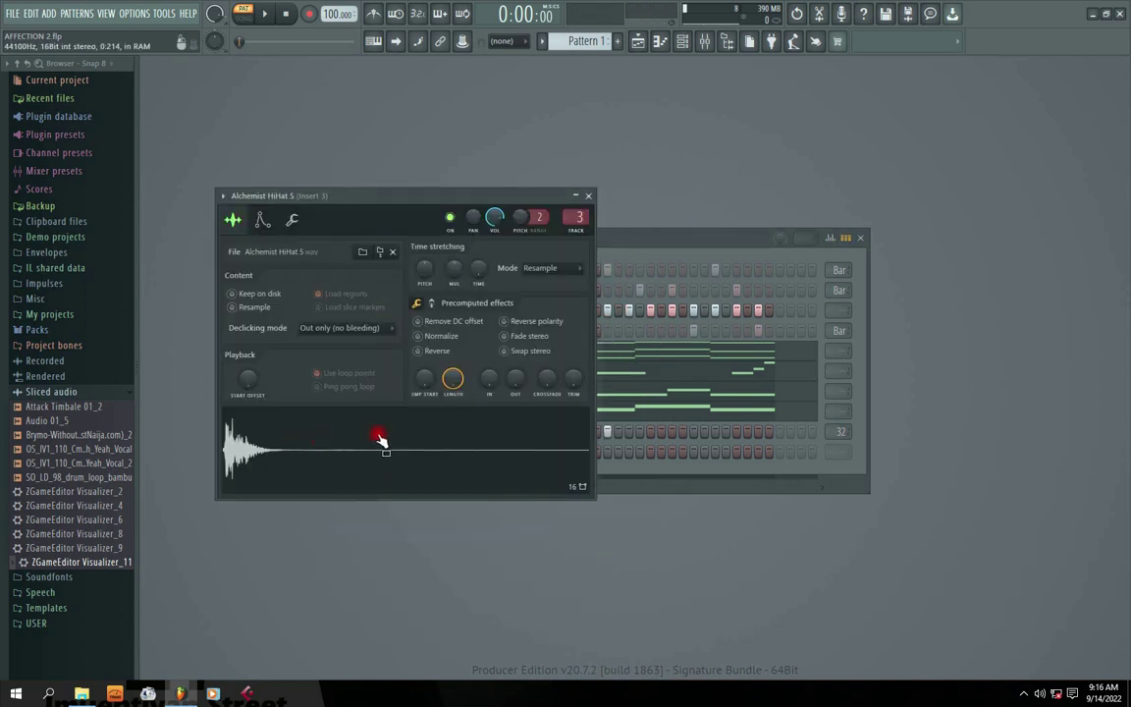
pyautogui.click(588, 195)
pyautogui.click(387, 332)
pyautogui.click(391, 378)
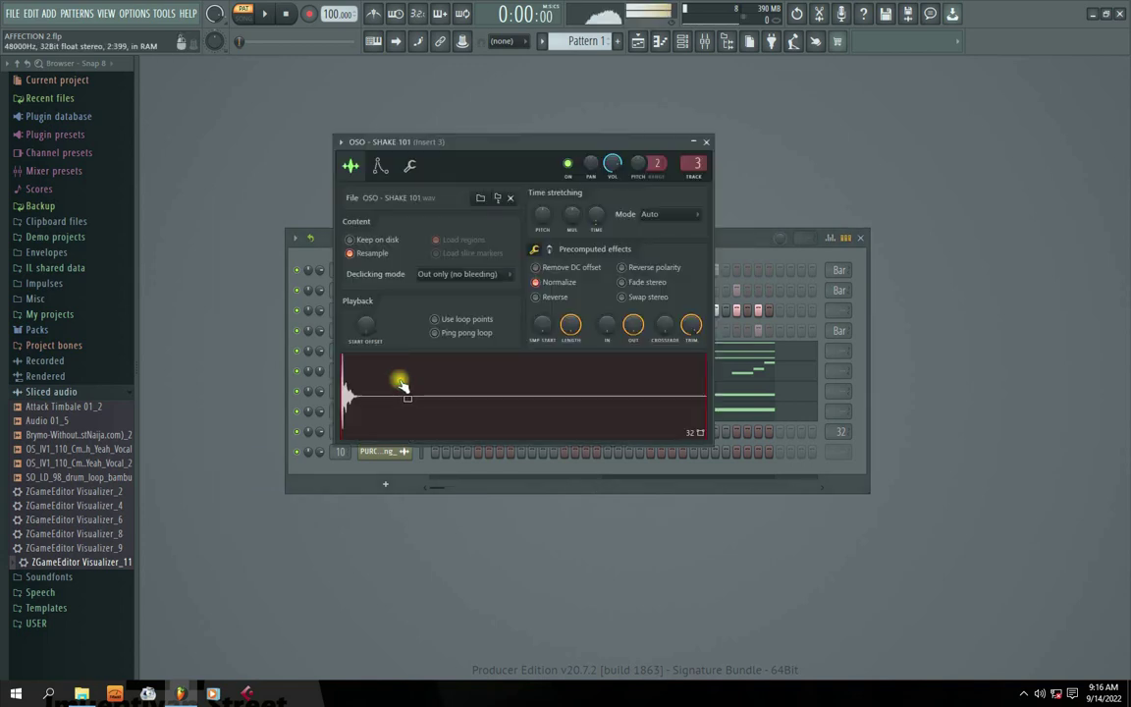
pyautogui.click(707, 144)
# Inspect the FLEX preset and the piano roll notes of the first Acoustic Piano channel, closing both windows
pyautogui.moveTo(523, 235); pyautogui.dragTo(514, 257)
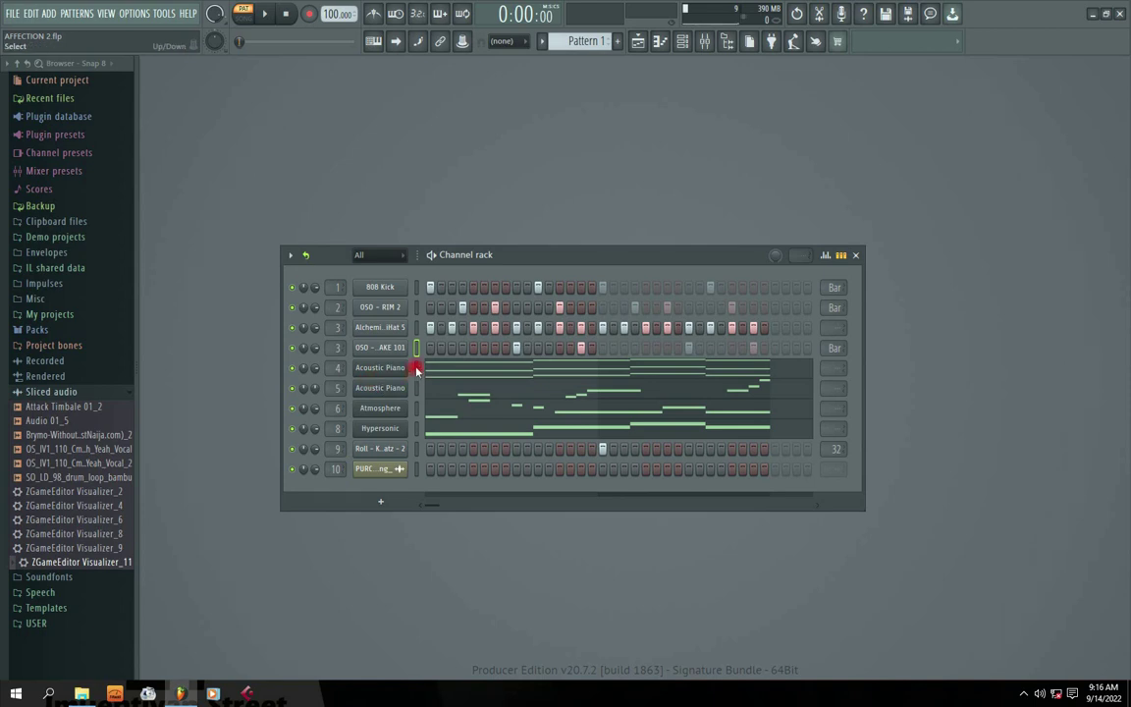
pyautogui.rightClick(292, 368)
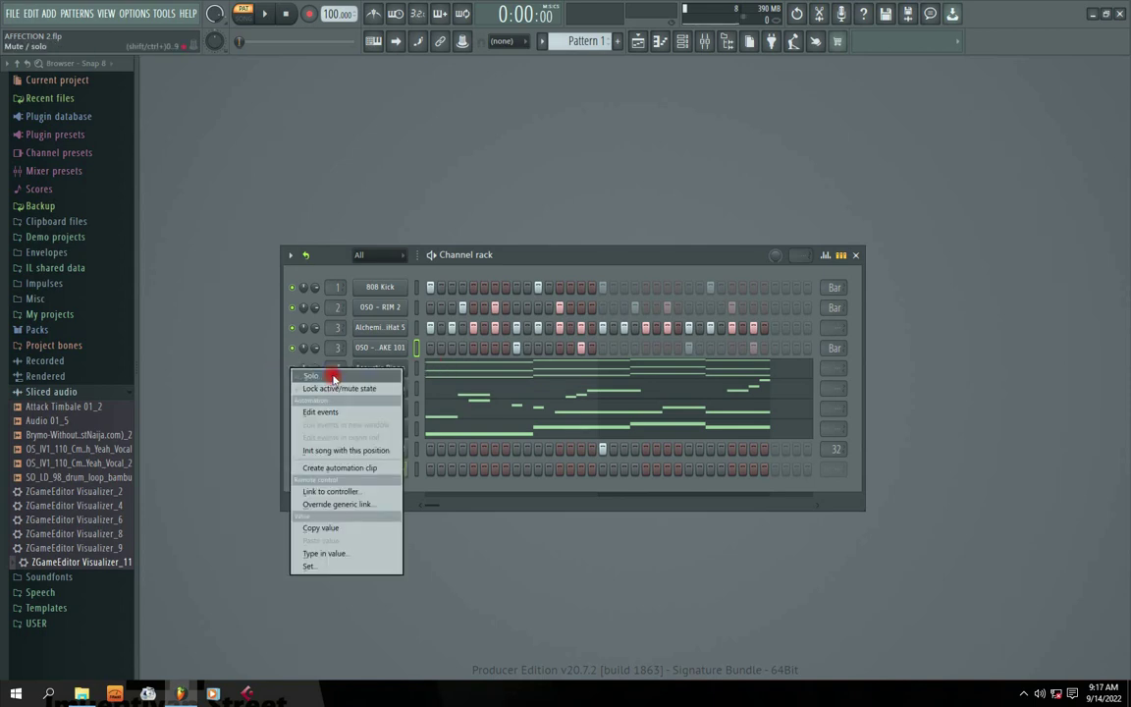
pyautogui.click(391, 364)
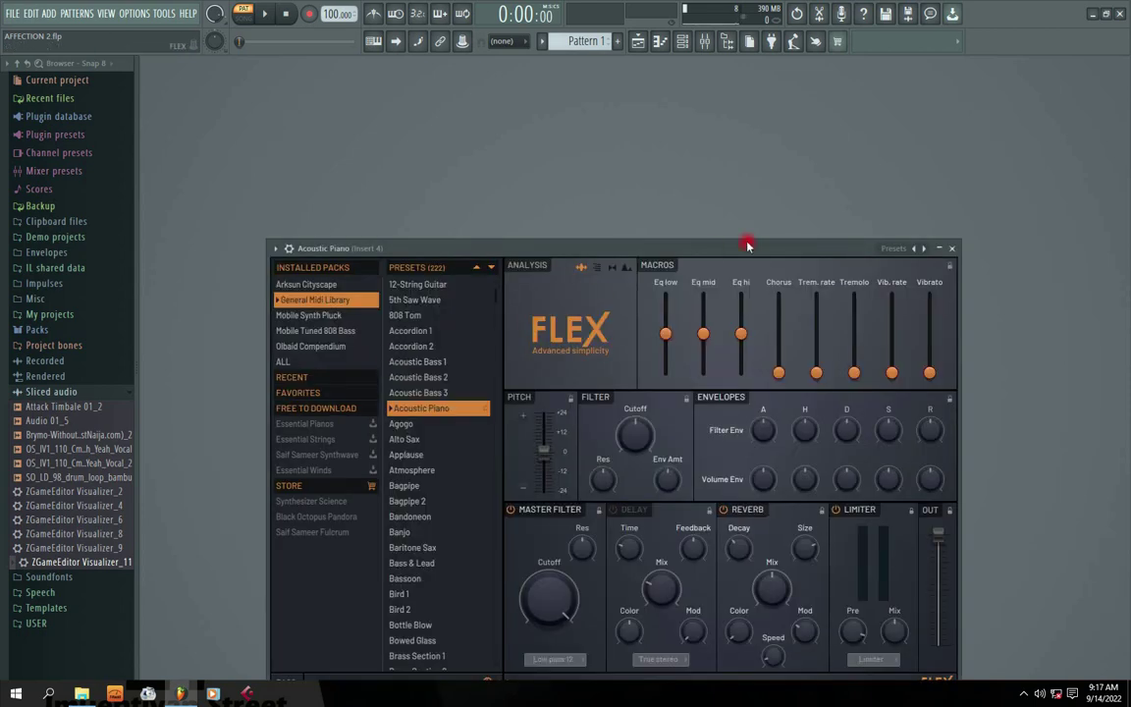
pyautogui.click(951, 249)
pyautogui.moveTo(533, 263); pyautogui.dragTo(521, 234)
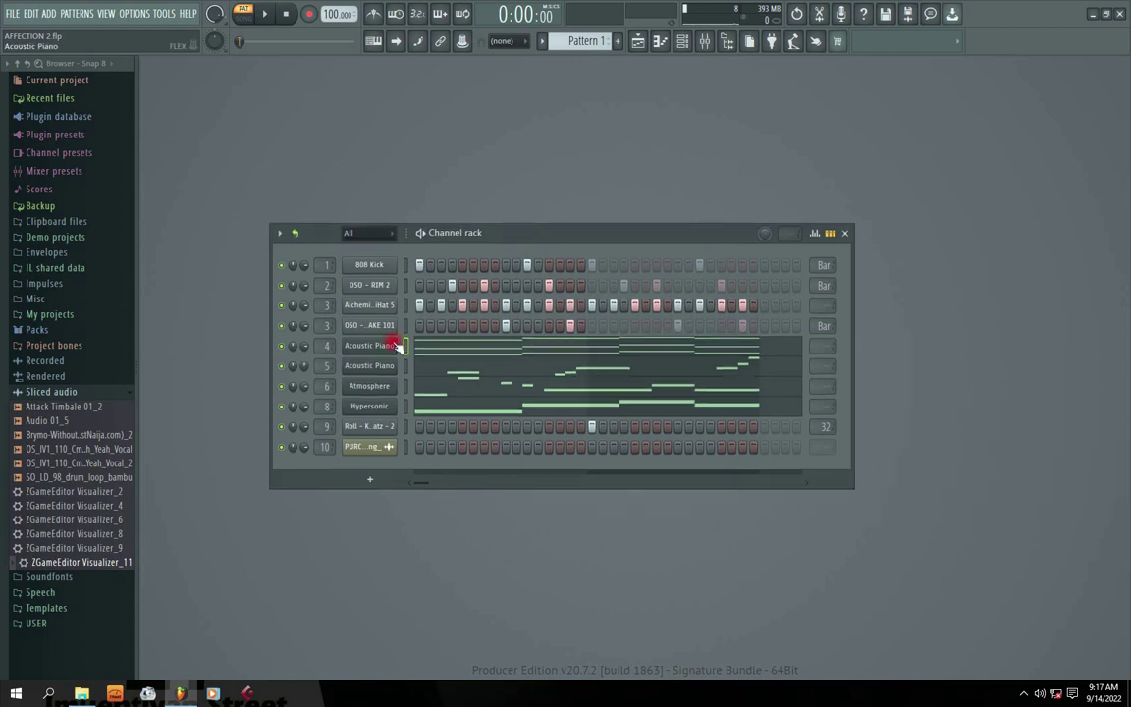
pyautogui.click(439, 351)
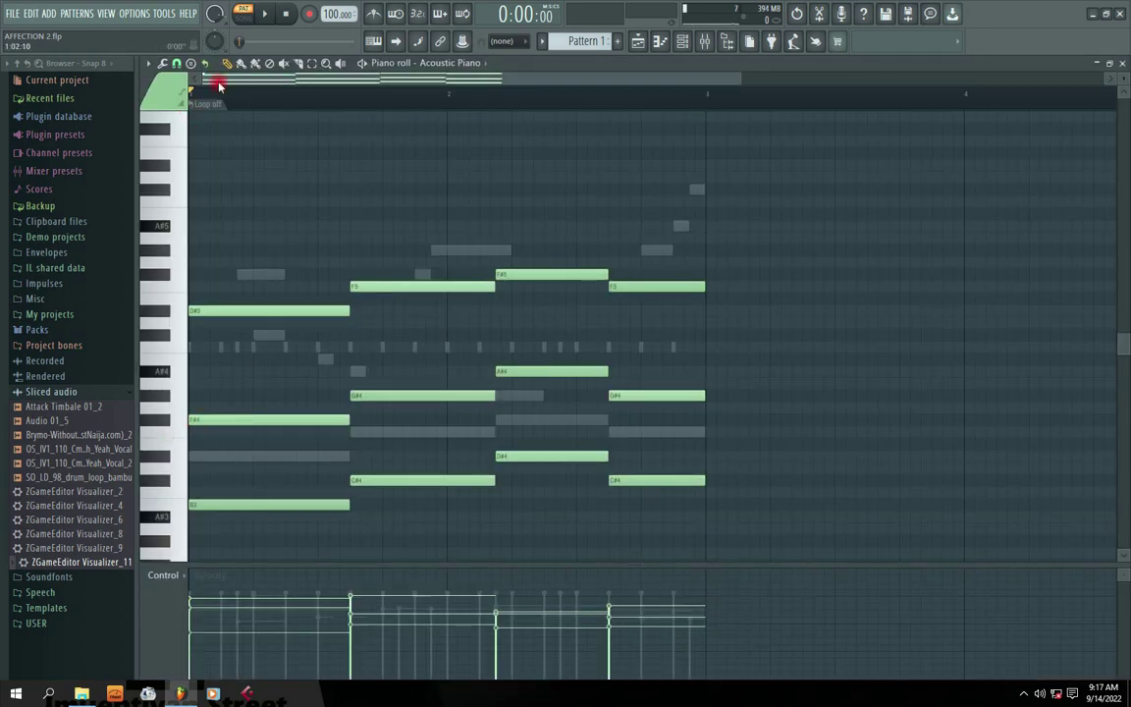
pyautogui.click(1122, 62)
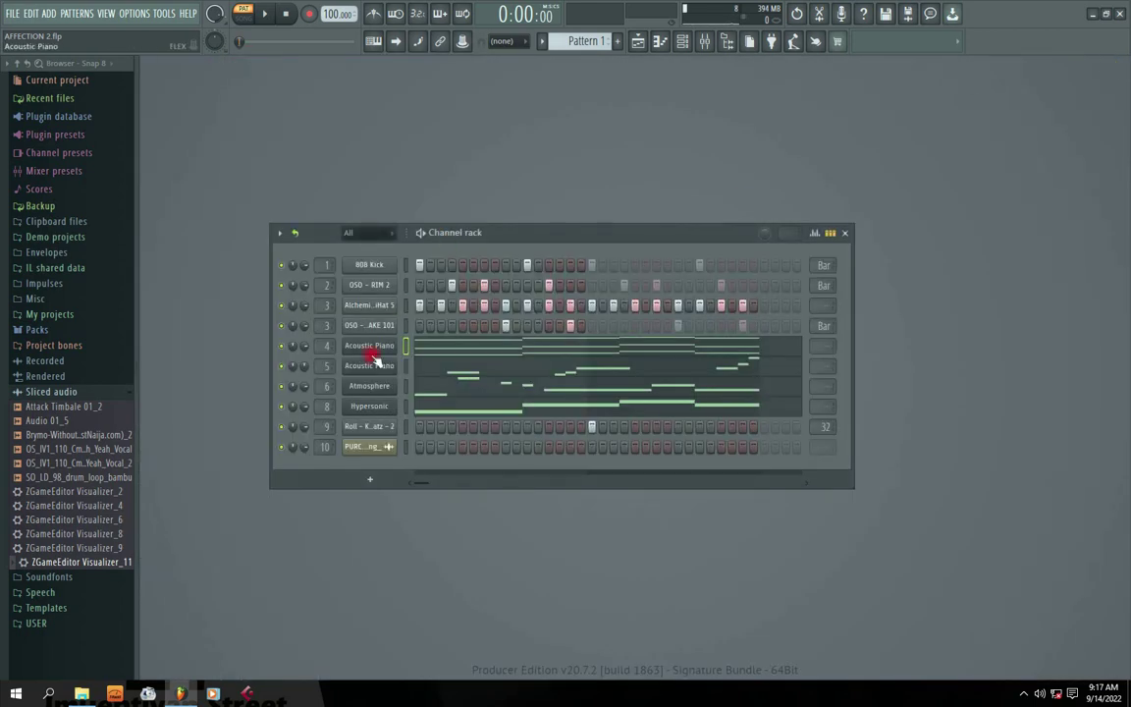
# Solo the first Acoustic Piano channel, play the pattern to hear its chords and stop playback
pyautogui.rightClick(285, 351)
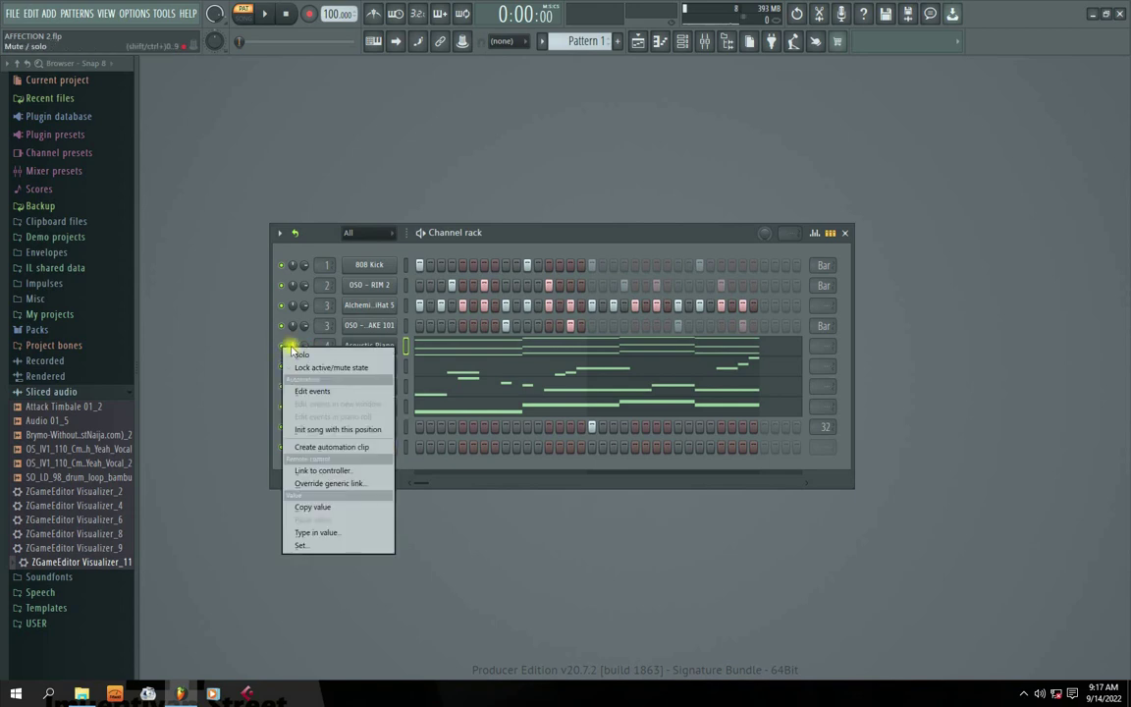
pyautogui.click(298, 353)
pyautogui.press('space')
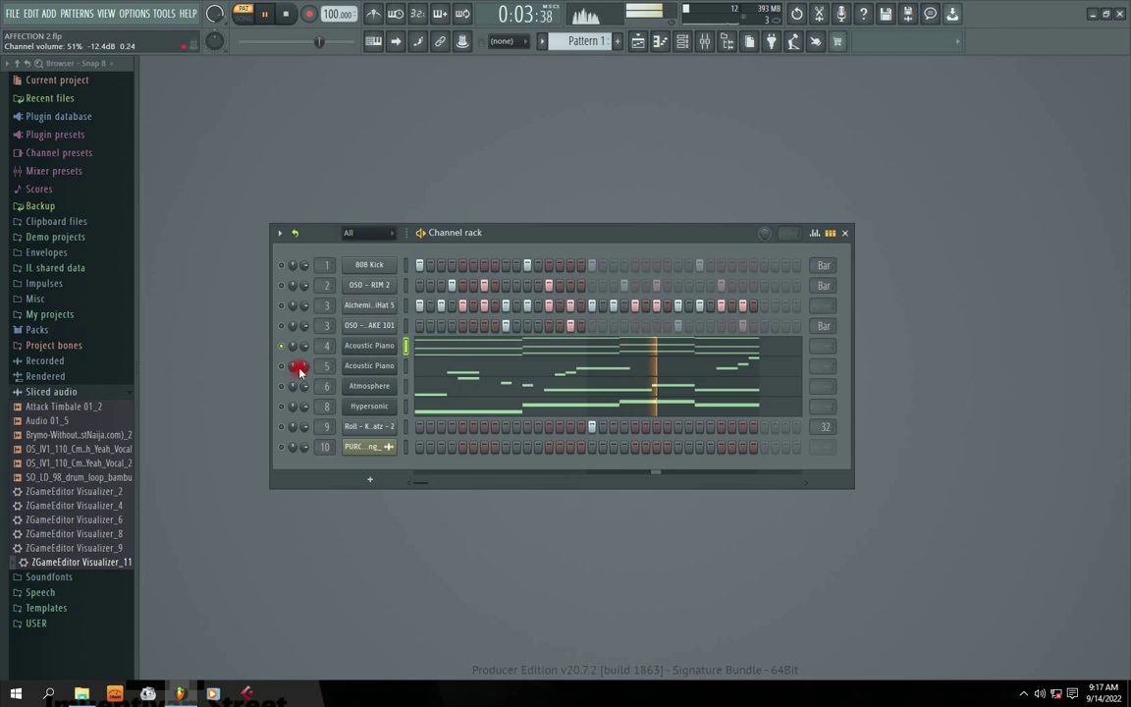
pyautogui.press('space')
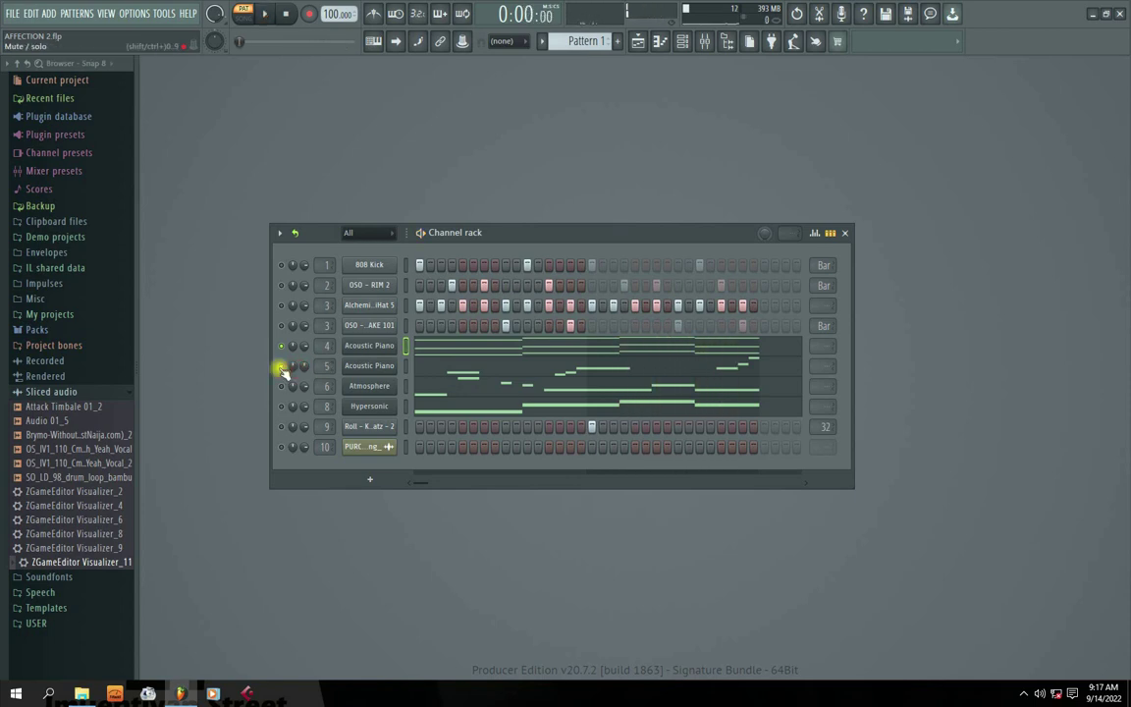
# Play the second Acoustic Piano channel soloed and the Atmosphere channel soloed, and stop playback
pyautogui.click(359, 369)
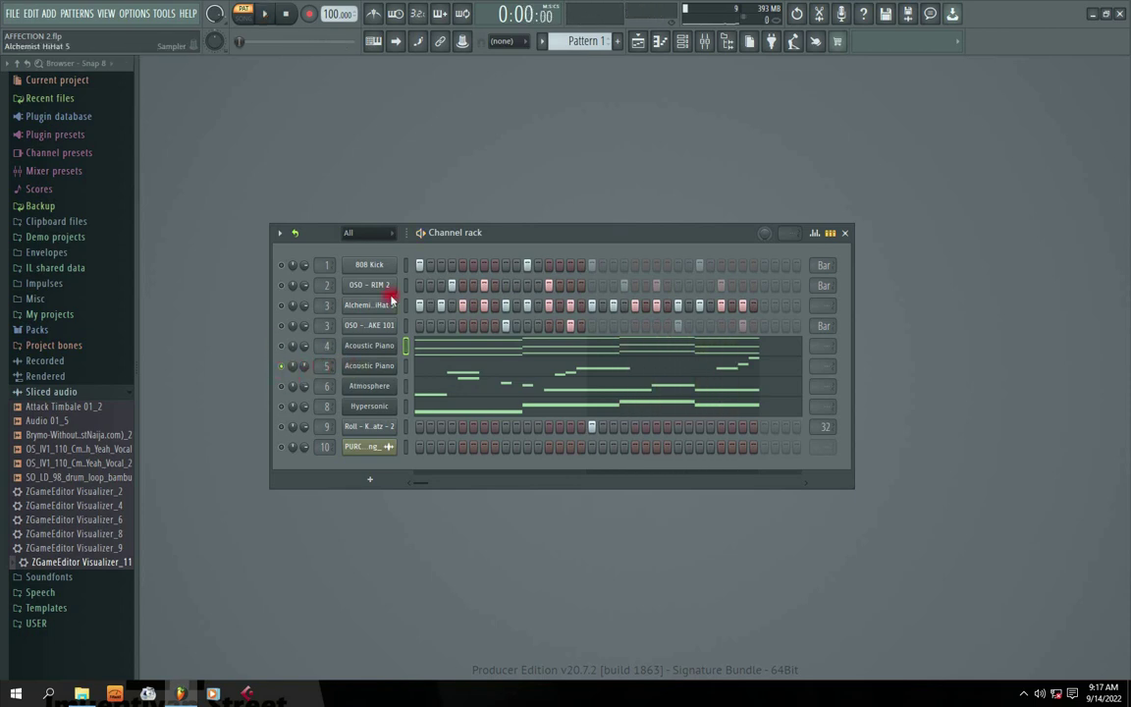
pyautogui.click(264, 14)
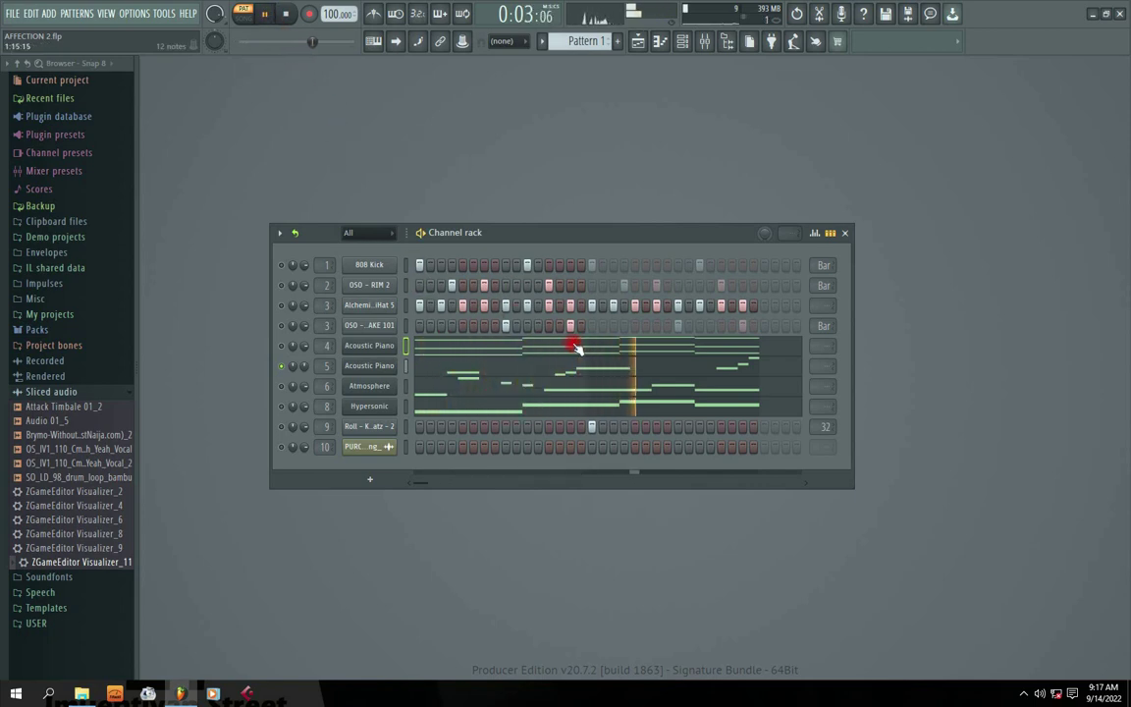
pyautogui.click(282, 387)
pyautogui.click(282, 366)
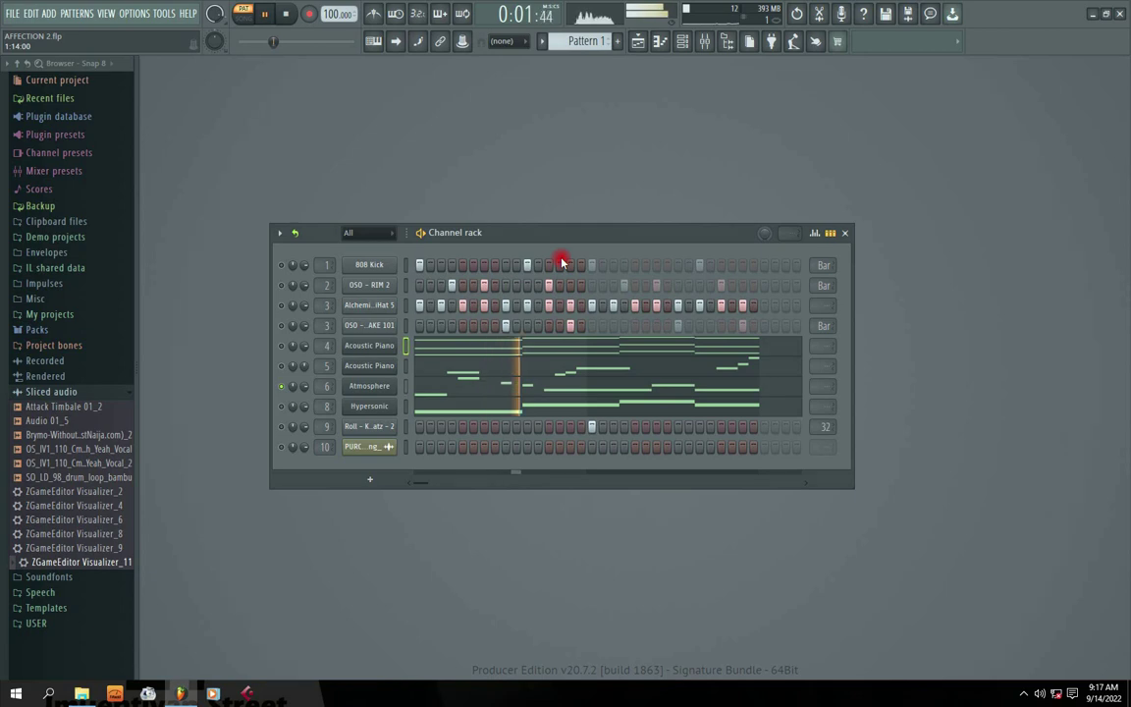
pyautogui.click(286, 14)
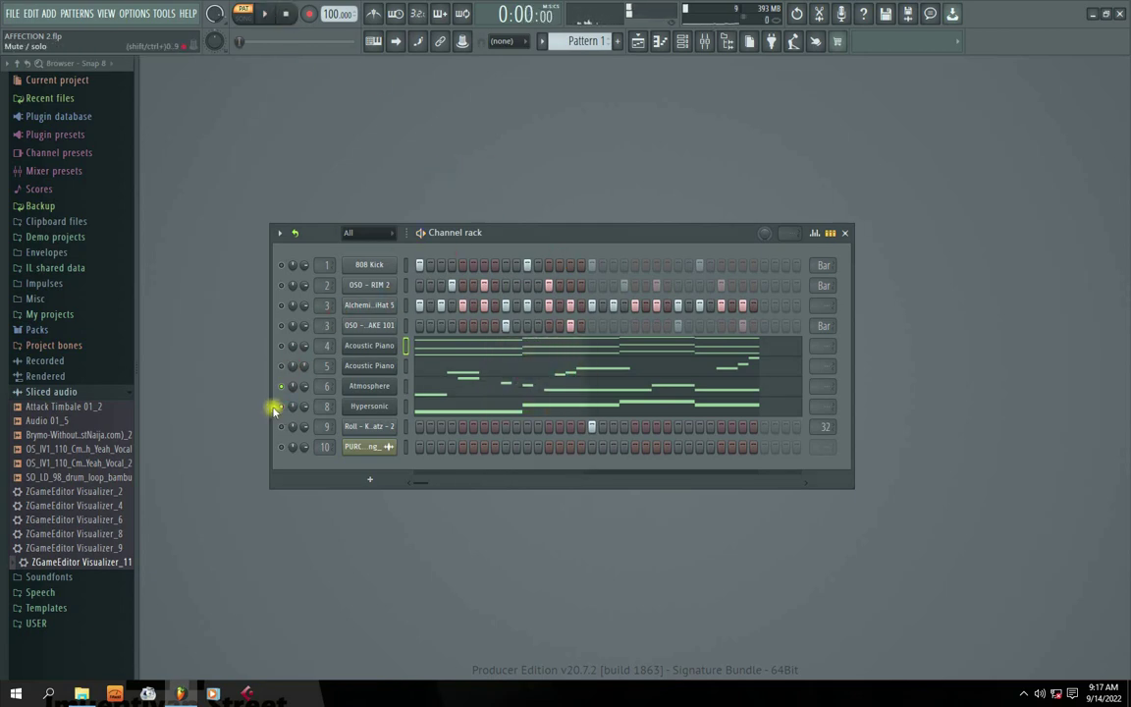
# Audition the Hypersonic channel and the Roll channel on mixer track 9, each soloed, stopping playback after each
pyautogui.click(269, 15)
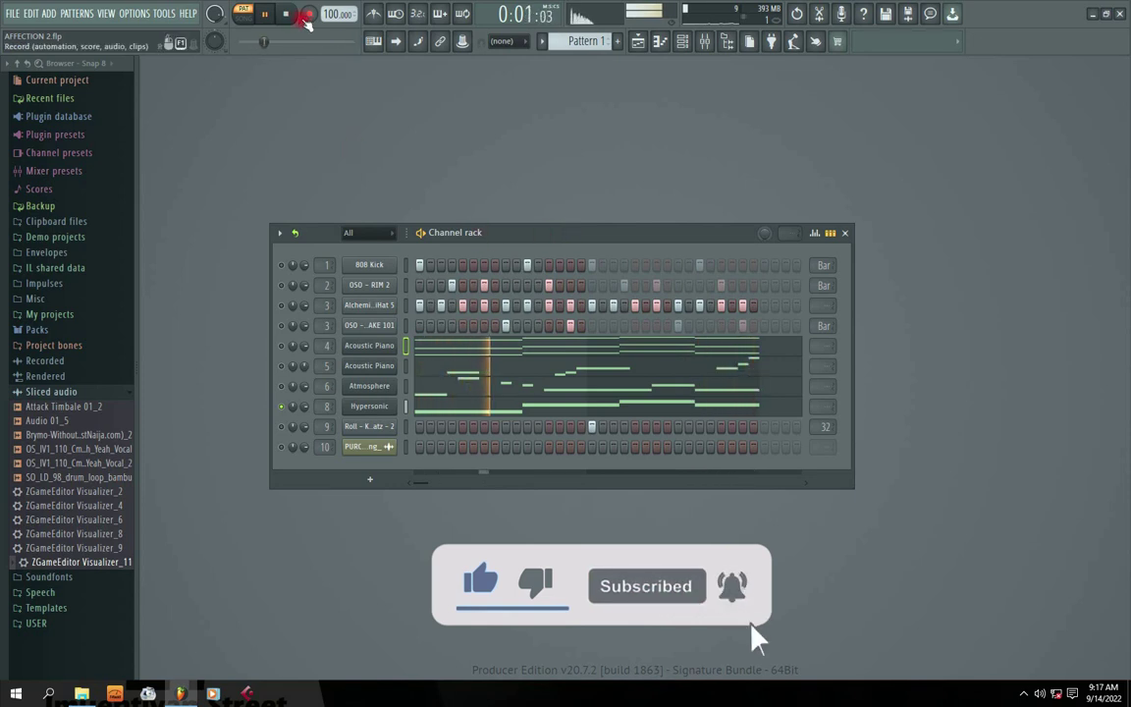
pyautogui.click(287, 14)
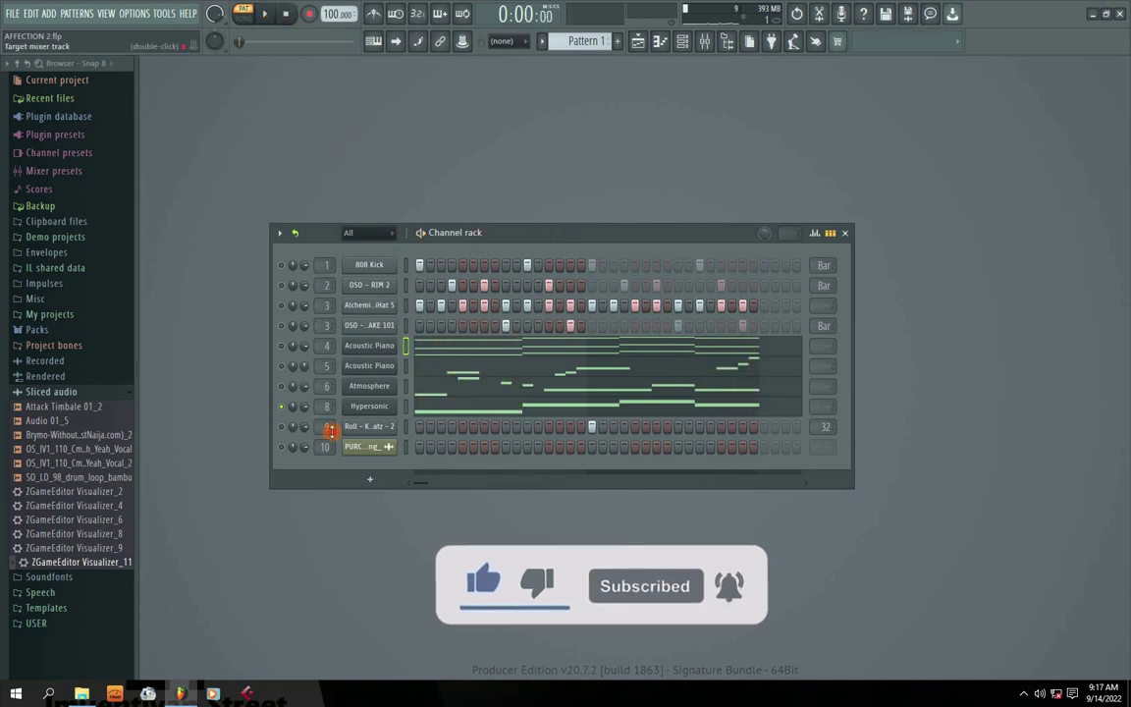
pyautogui.rightClick(281, 428)
pyautogui.click(264, 14)
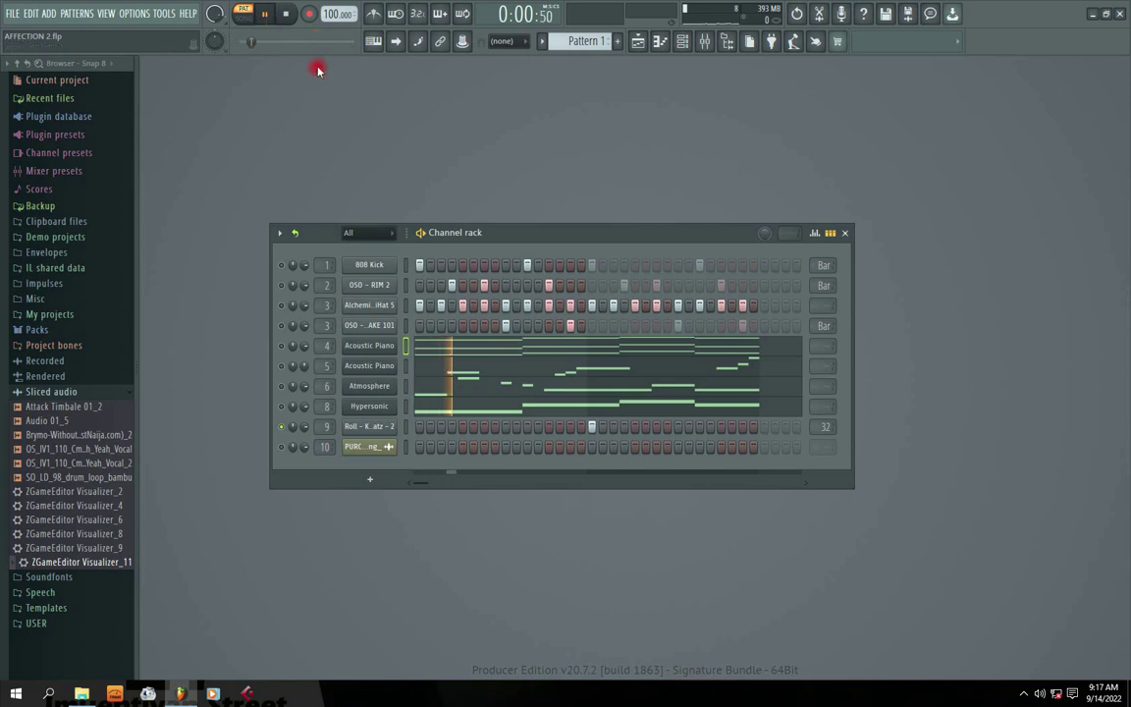
pyautogui.click(286, 13)
# Examine the PURCHASE-YOUR-TRACKS-TODAY tag sample in its channel settings, close the window and stop playback
pyautogui.click(370, 446)
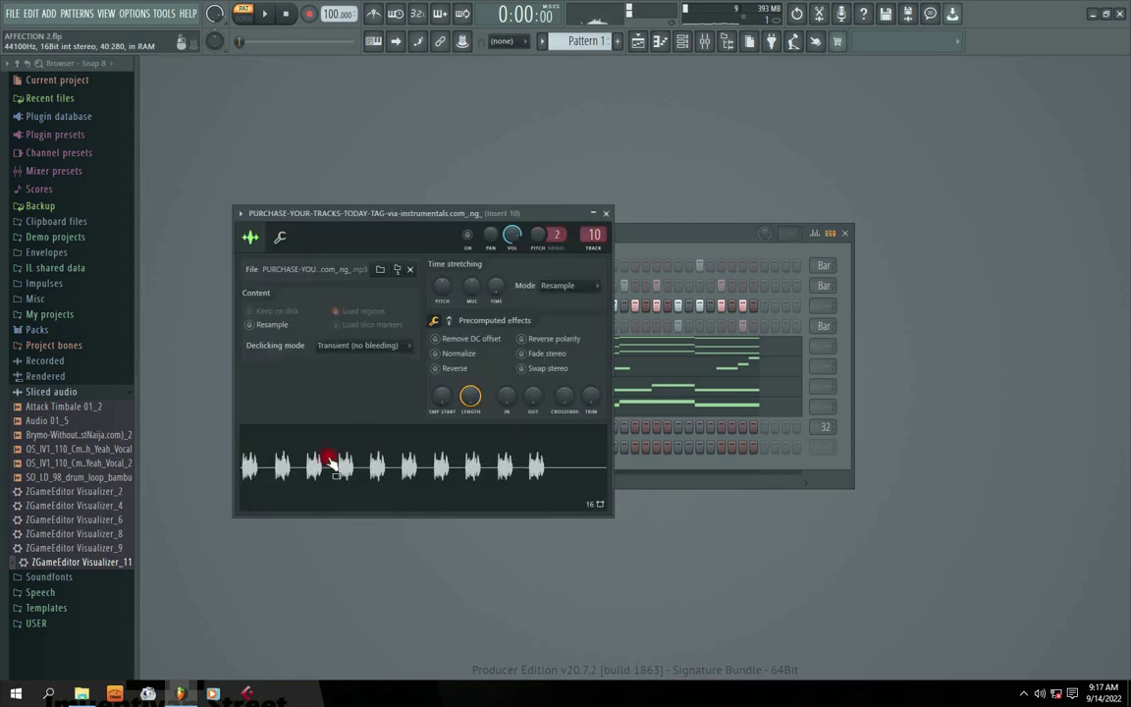
pyautogui.click(605, 213)
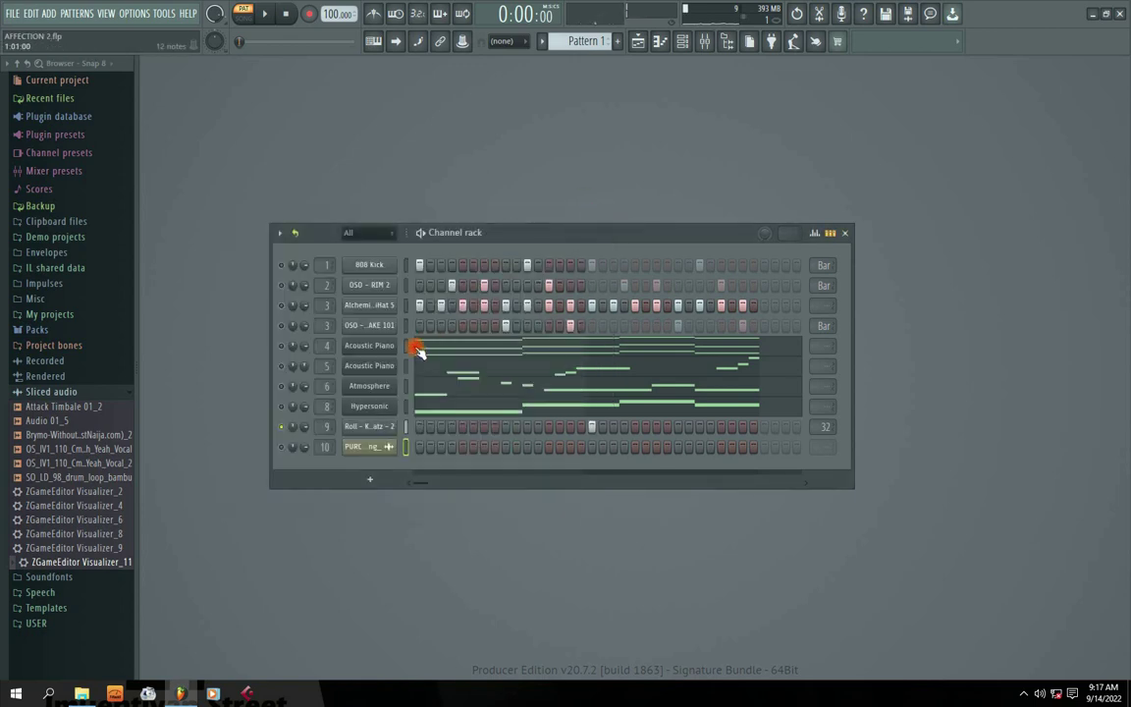
pyautogui.click(378, 451)
pyautogui.click(601, 214)
pyautogui.moveTo(510, 238)
pyautogui.mouseDown()
pyautogui.moveTo(498, 242)
pyautogui.moveTo(509, 208)
pyautogui.moveTo(500, 220)
pyautogui.mouseUp()
pyautogui.click(282, 16)
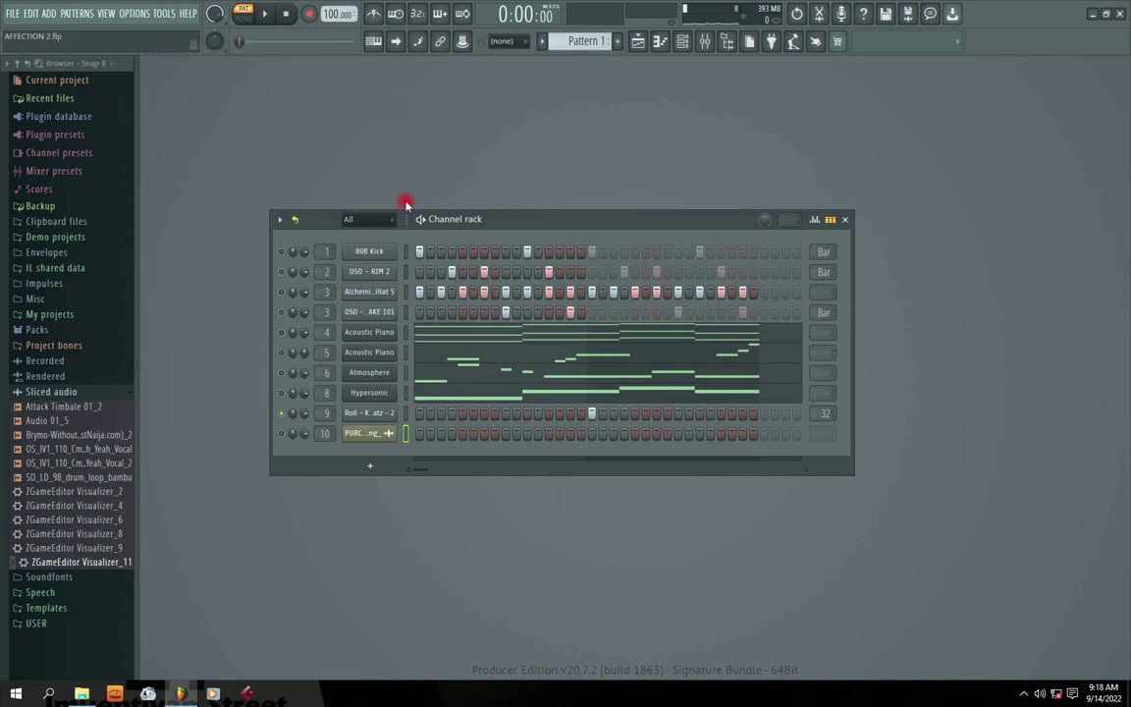
# Unmute all channels and audition the separate 808 Kick and OSO - RIM 2 patterns
pyautogui.moveTo(487, 217)
pyautogui.mouseDown()
pyautogui.moveTo(492, 225)
pyautogui.moveTo(496, 209)
pyautogui.mouseUp()
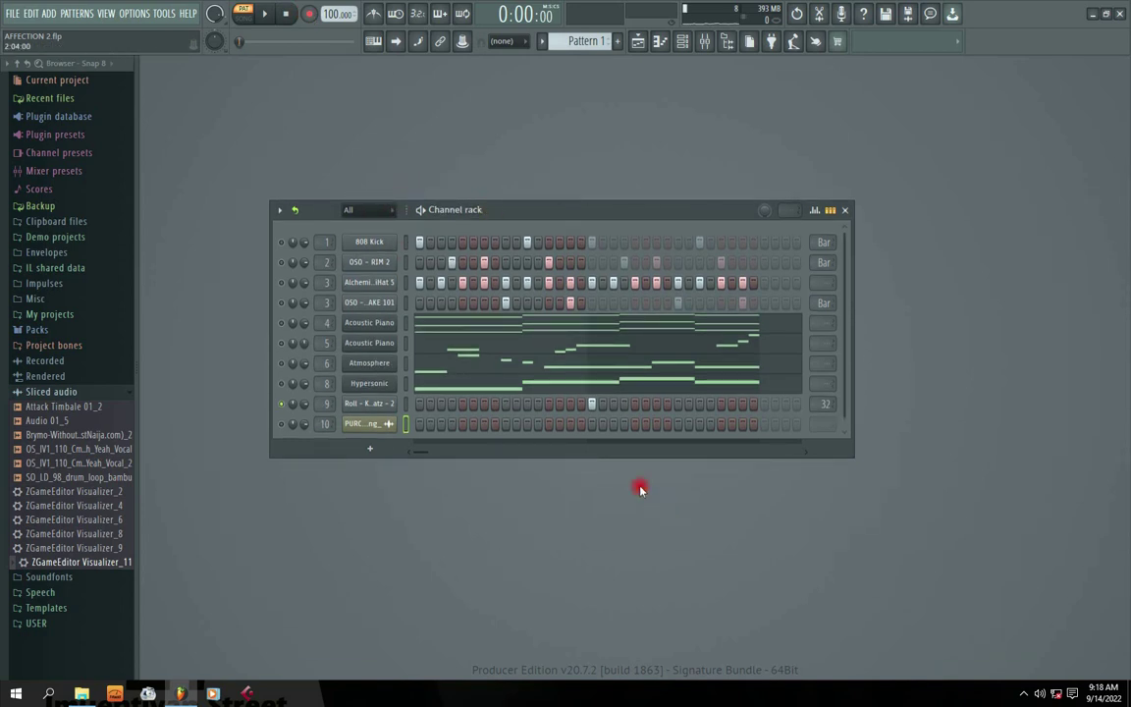
pyautogui.moveTo(613, 457); pyautogui.dragTo(611, 465)
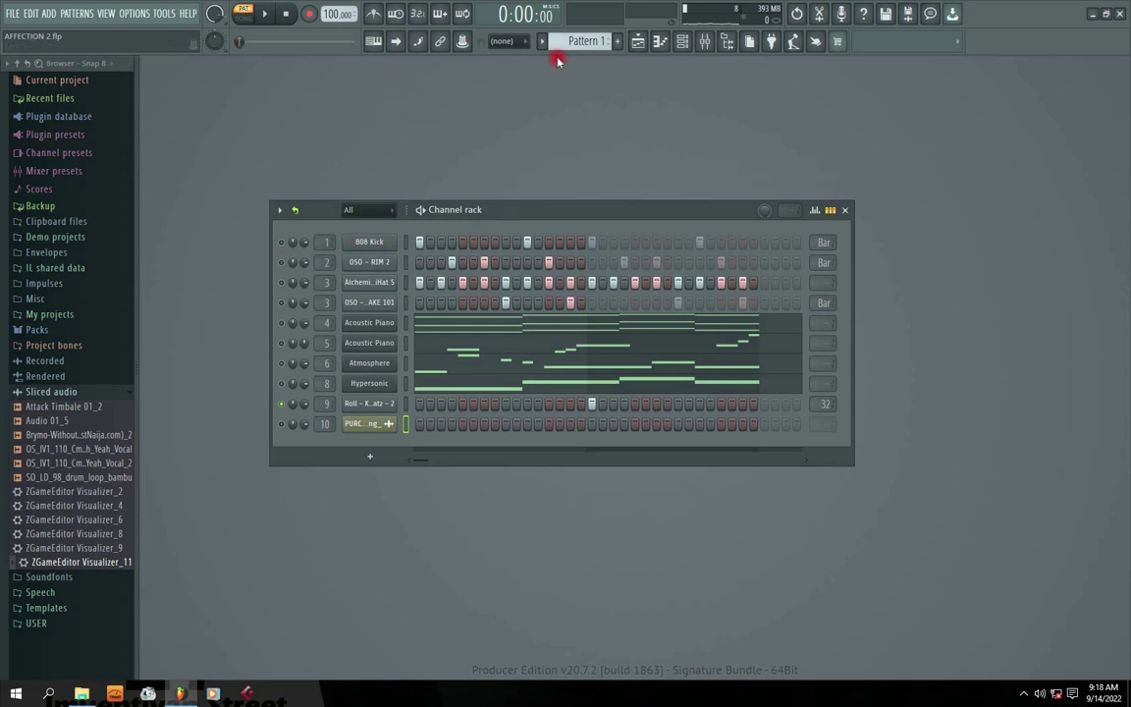
pyautogui.scroll(-1, 581, 31)
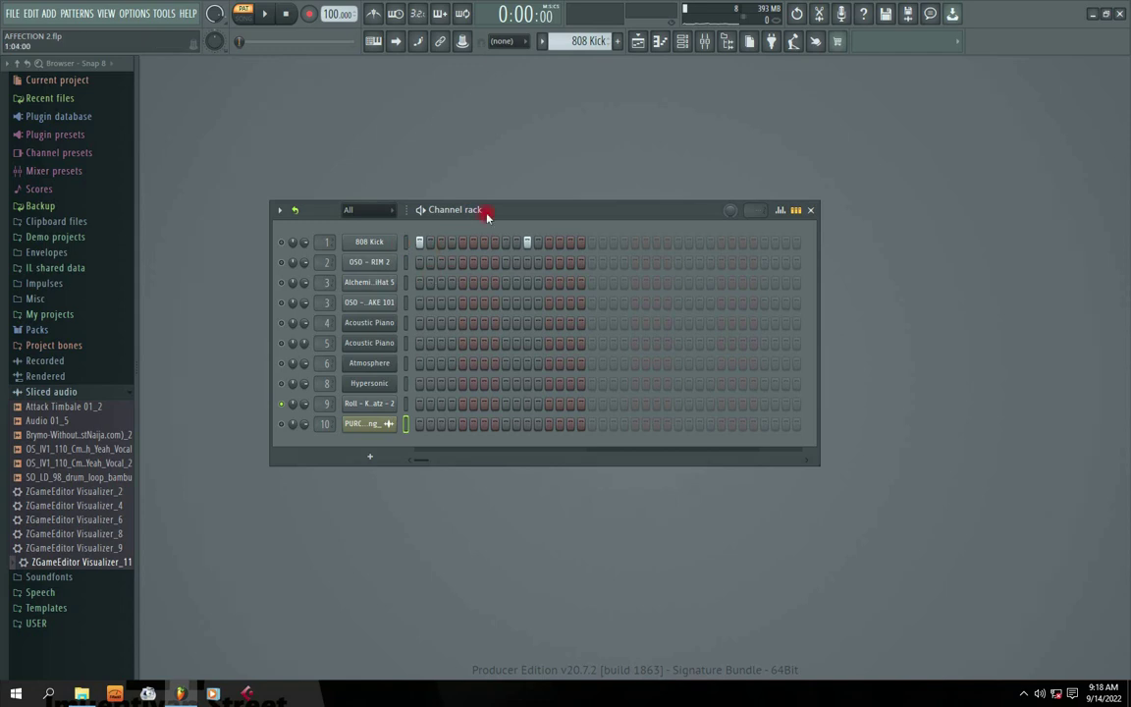
pyautogui.click(283, 242)
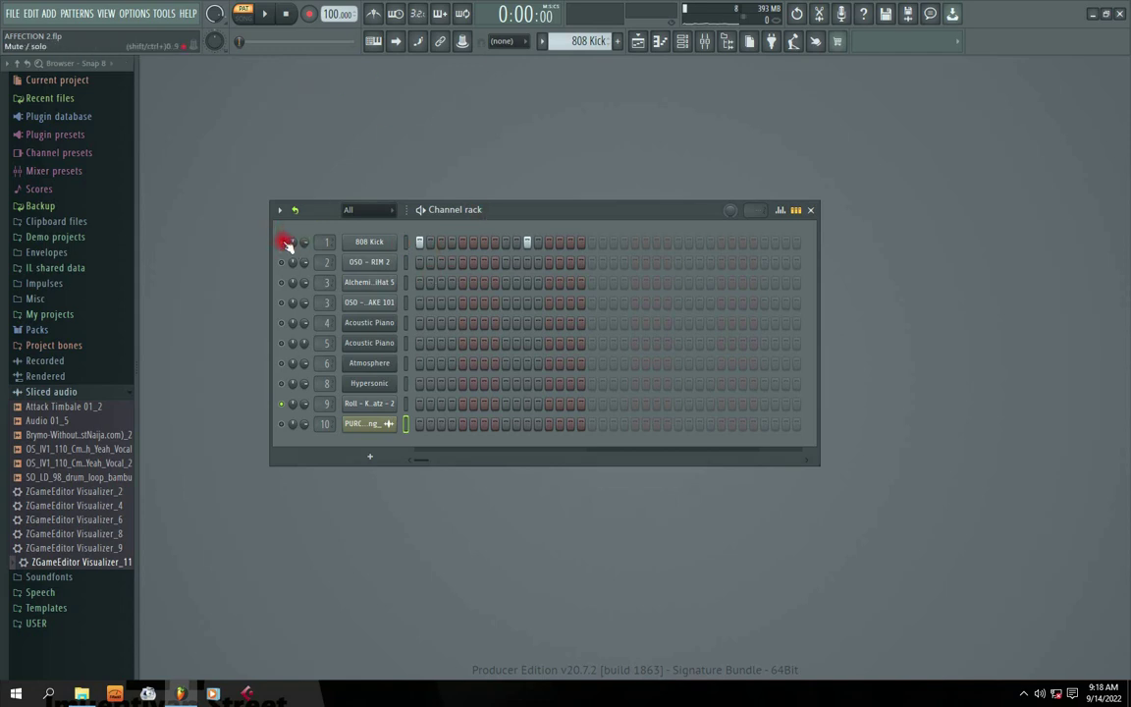
pyautogui.press('space')
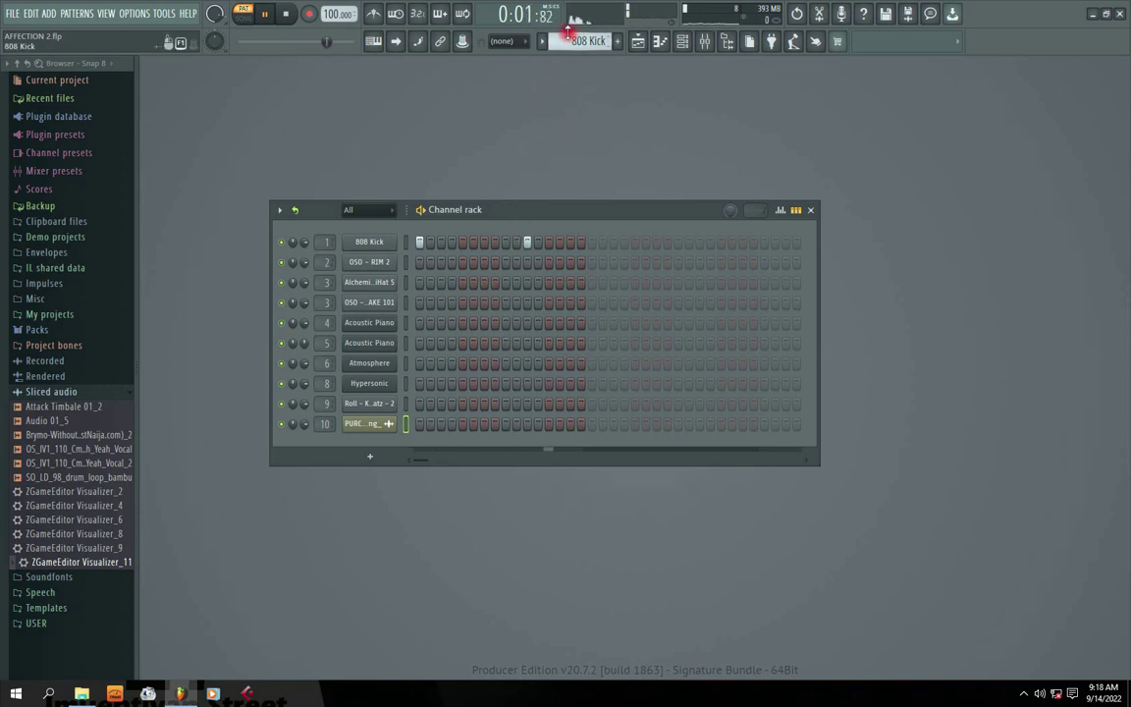
pyautogui.scroll(-1, 567, 32)
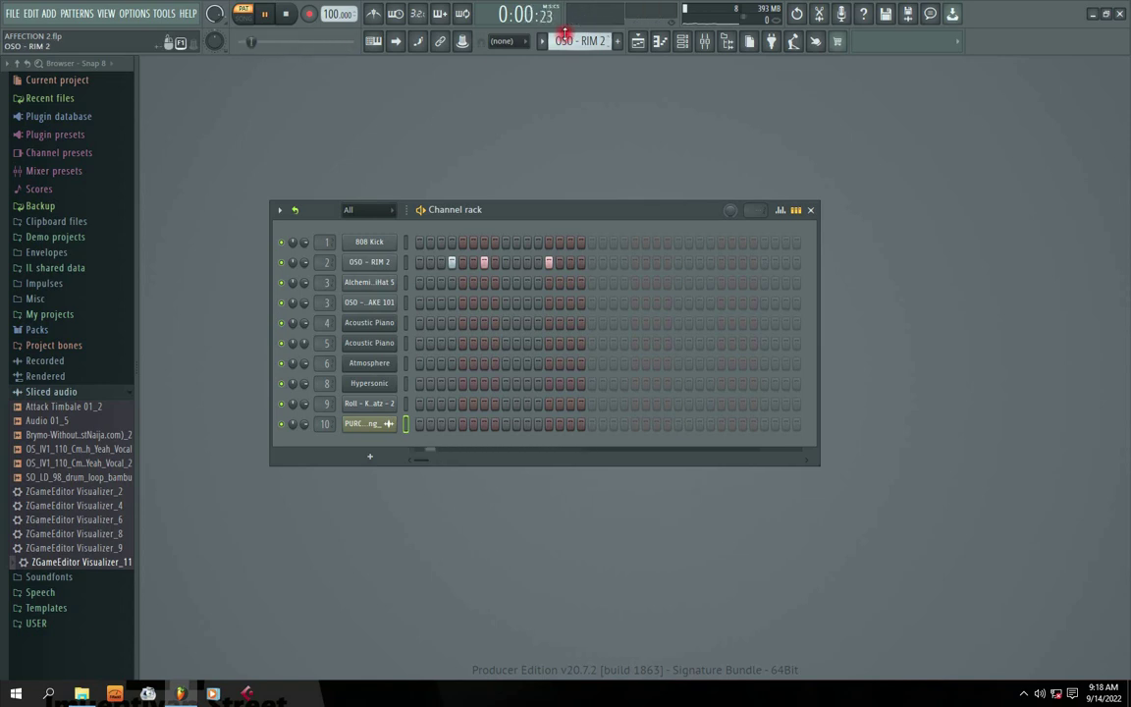
# Audition the separate Alchemist HiHat 5 and OSO - SHAKE 101 patterns
pyautogui.scroll(-1, 564, 35)
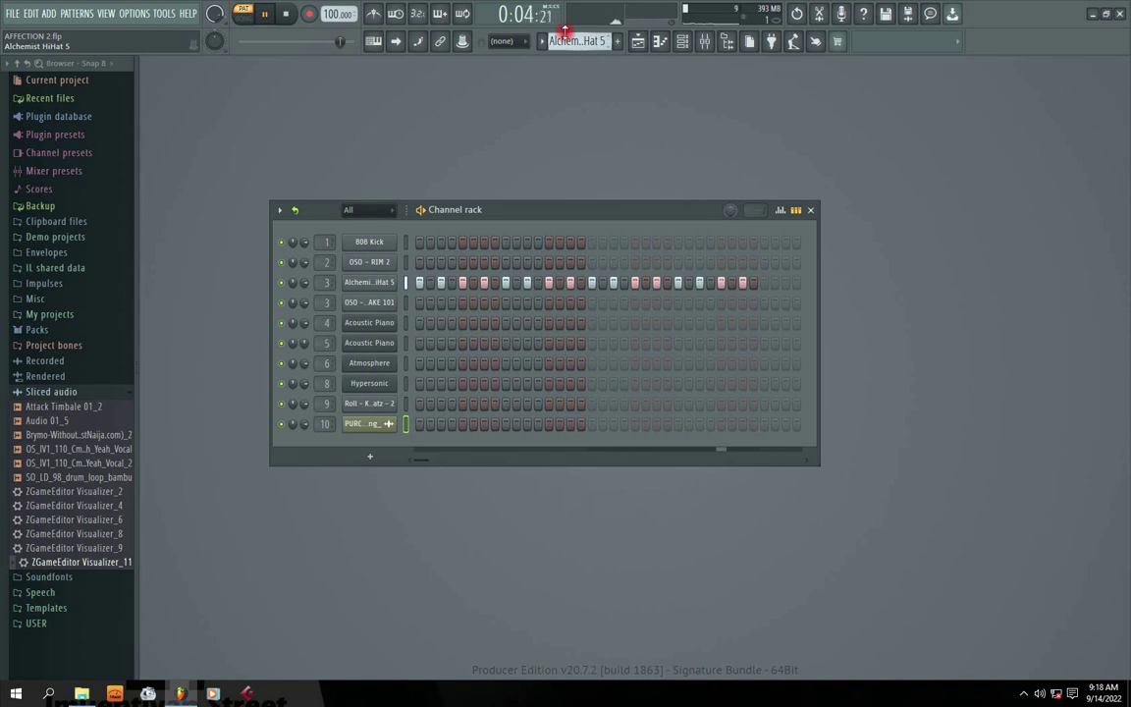
pyautogui.press('space')
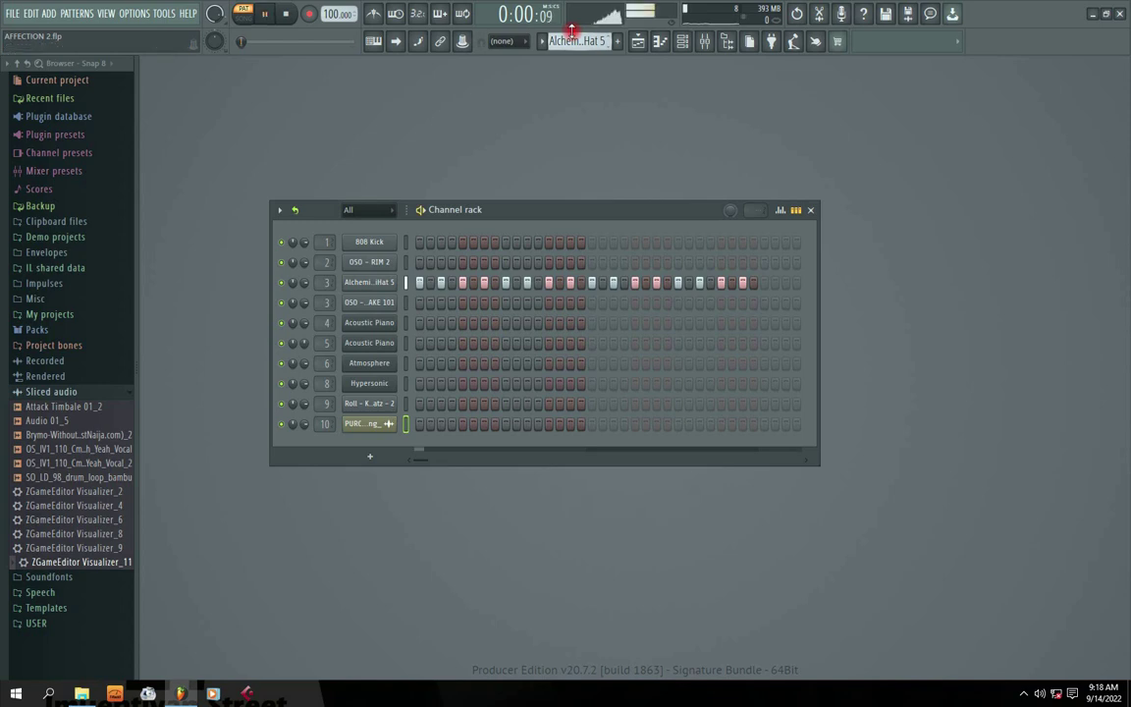
pyautogui.scroll(-1, 573, 31)
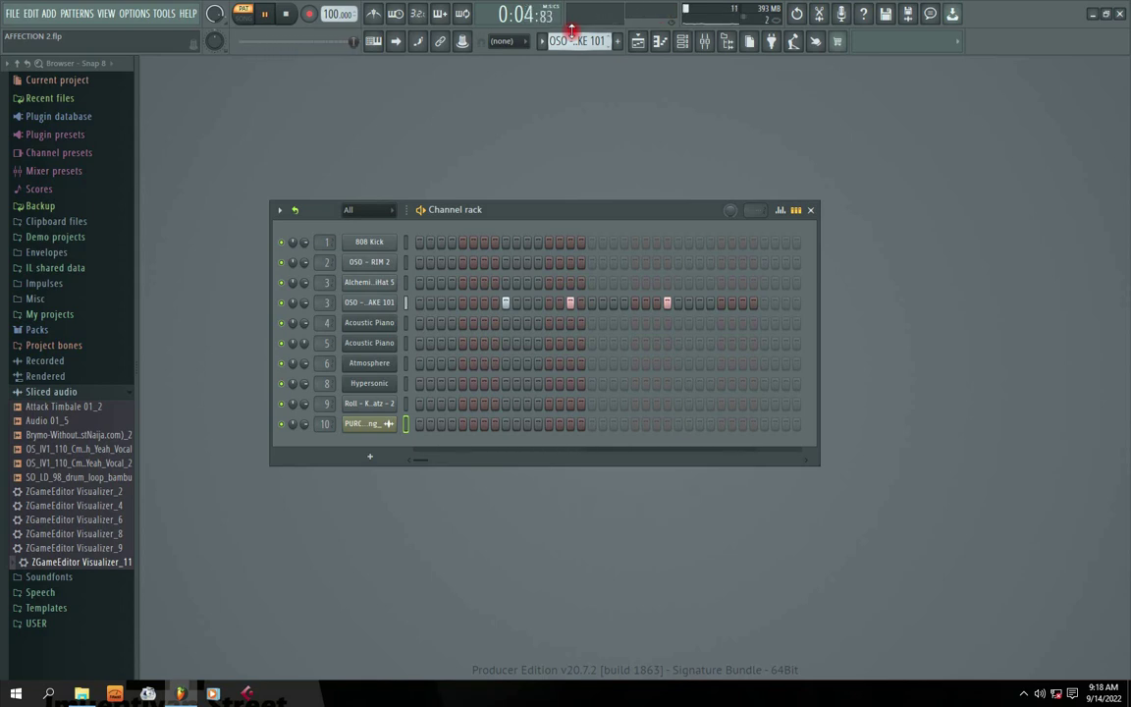
# Play the first Acoustic Piano pattern and move on to the second Acoustic Piano pattern
pyautogui.scroll(-1, 572, 31)
pyautogui.press('space')
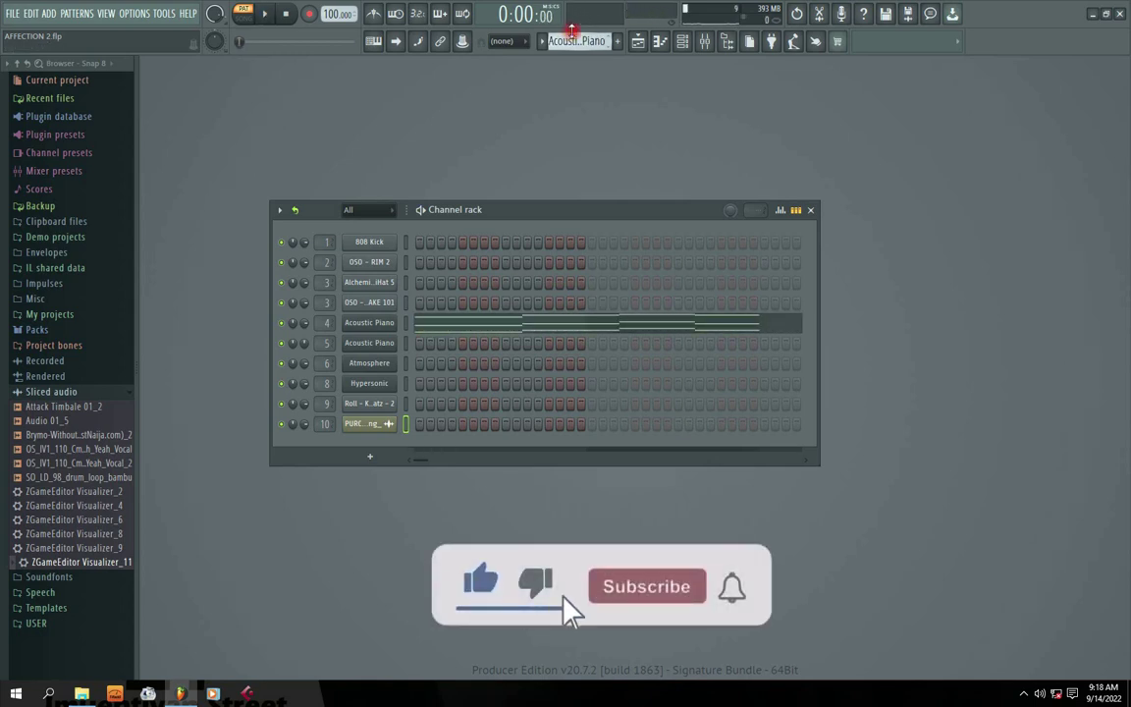
pyautogui.press('space')
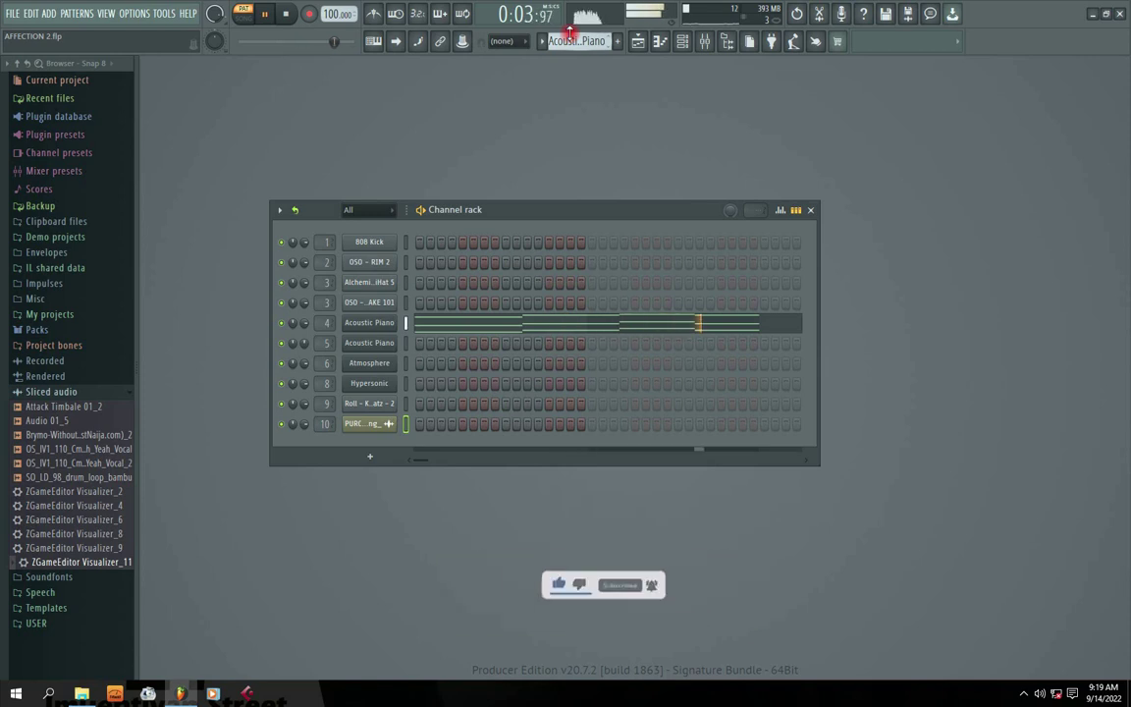
pyautogui.moveTo(570, 33); pyautogui.dragTo(570, 32)
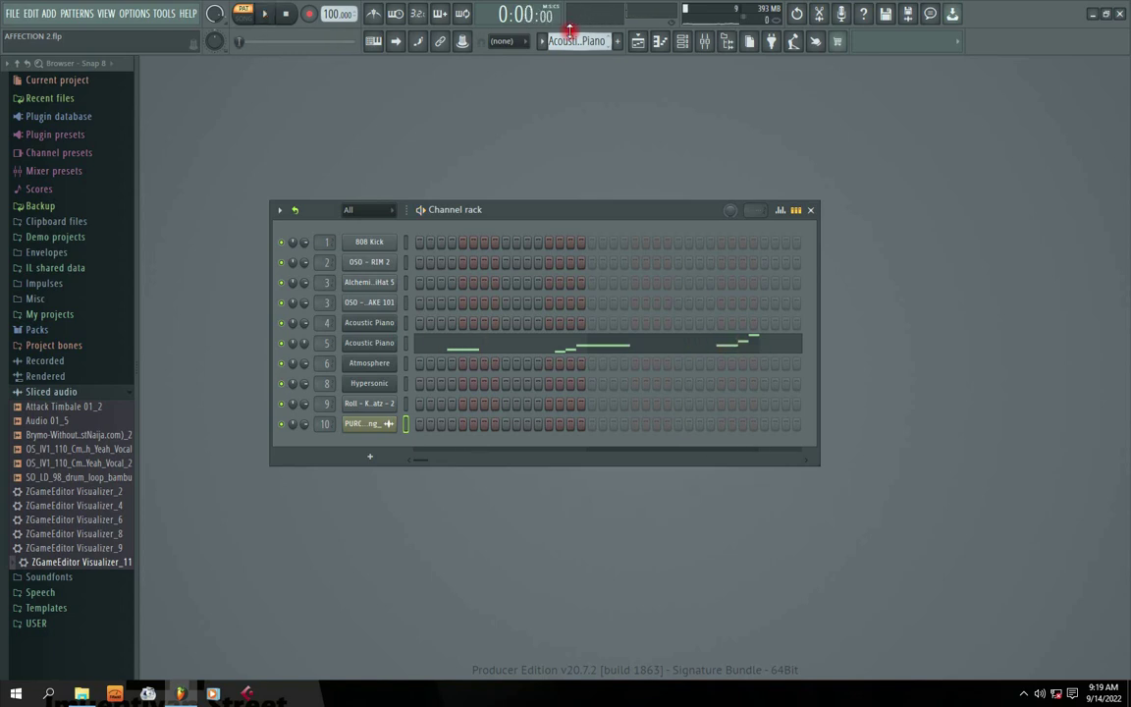
# Audition the Atmosphere, Hypersonic and Roll patterns one after another
pyautogui.press('Down')
pyautogui.press('space')
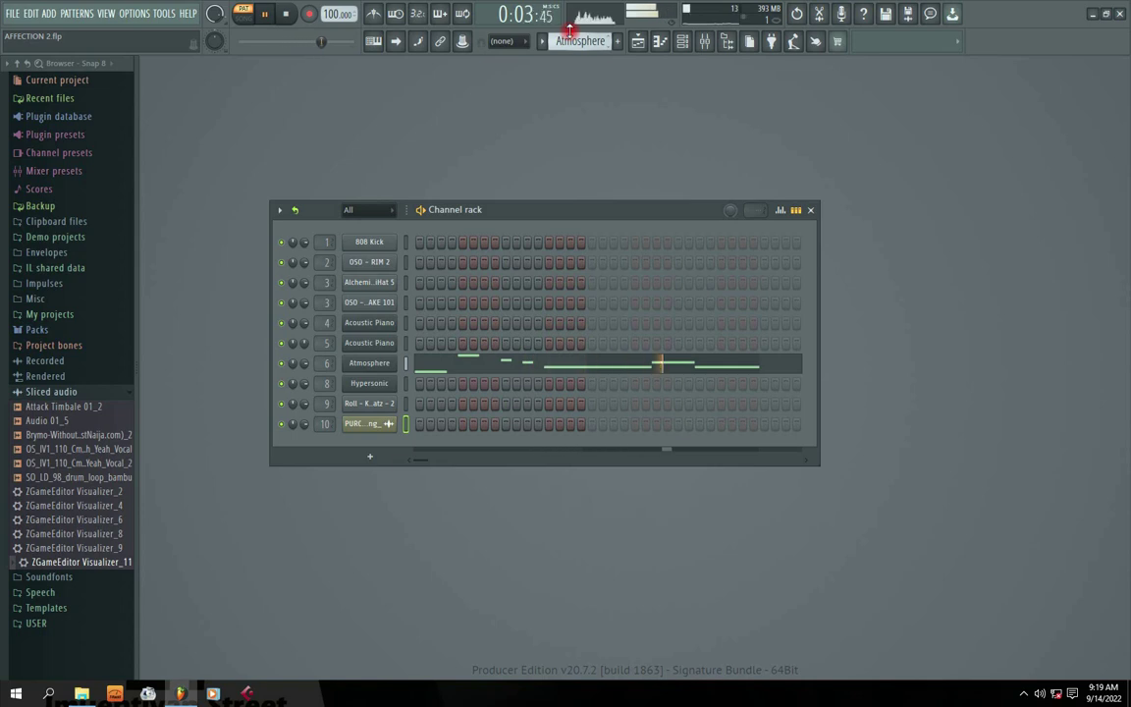
pyautogui.press('space')
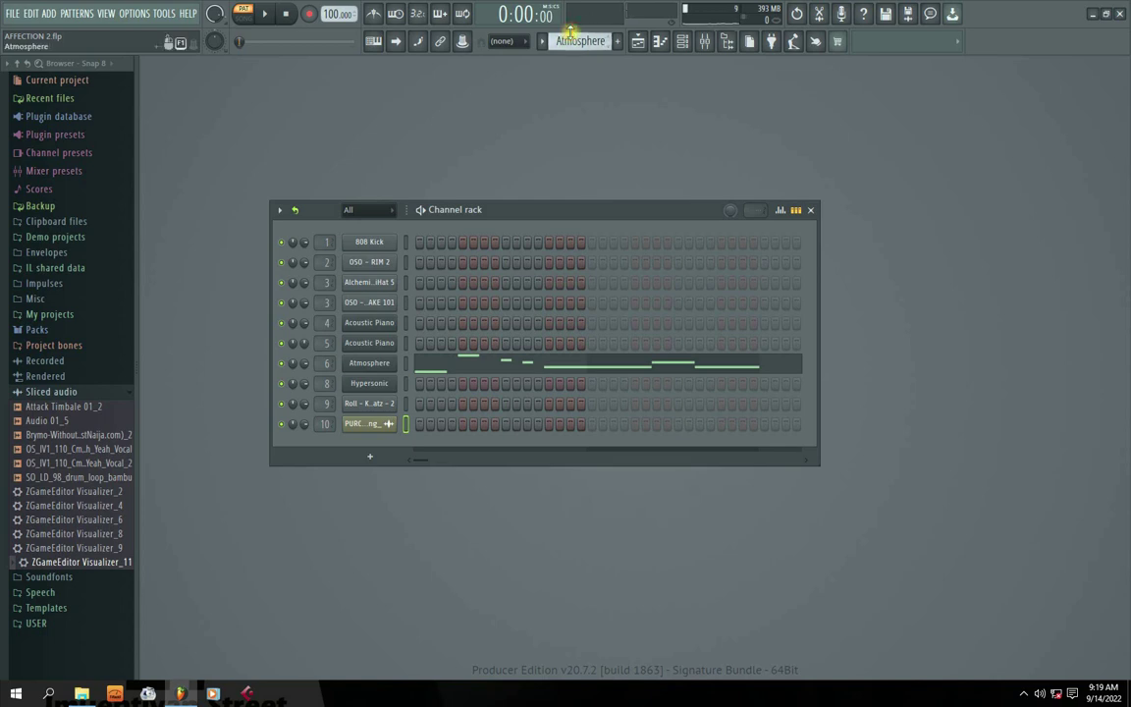
pyautogui.scroll(-1, 570, 32)
pyautogui.press('space')
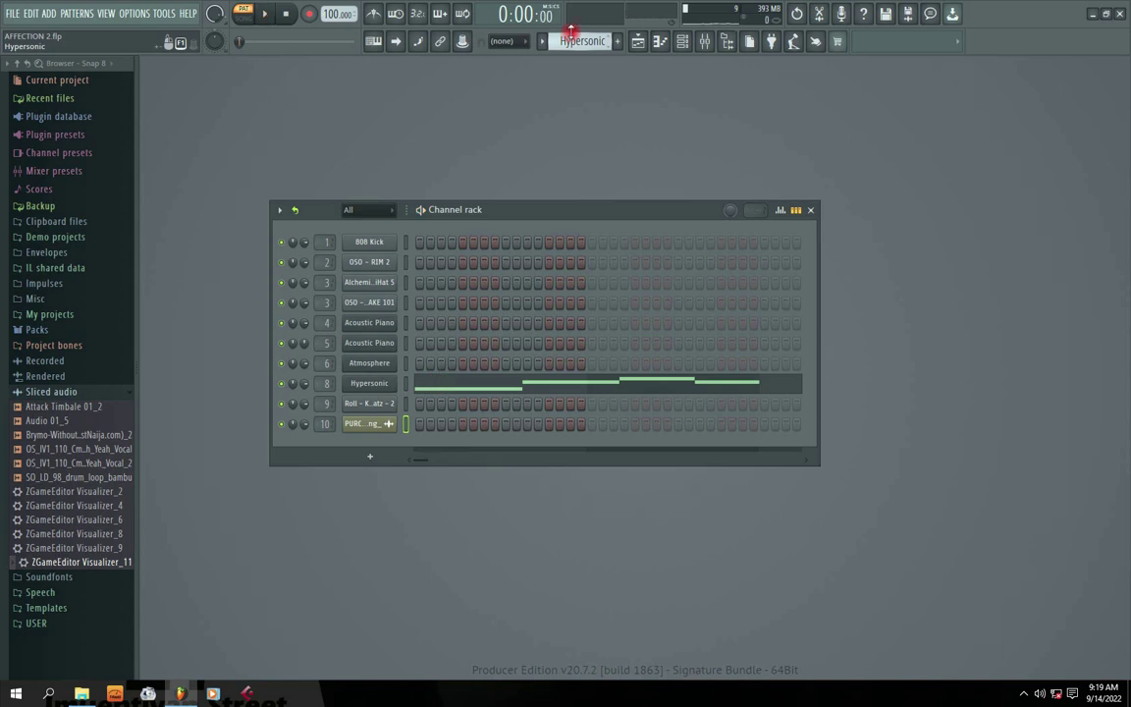
pyautogui.scroll(-1, 571, 38)
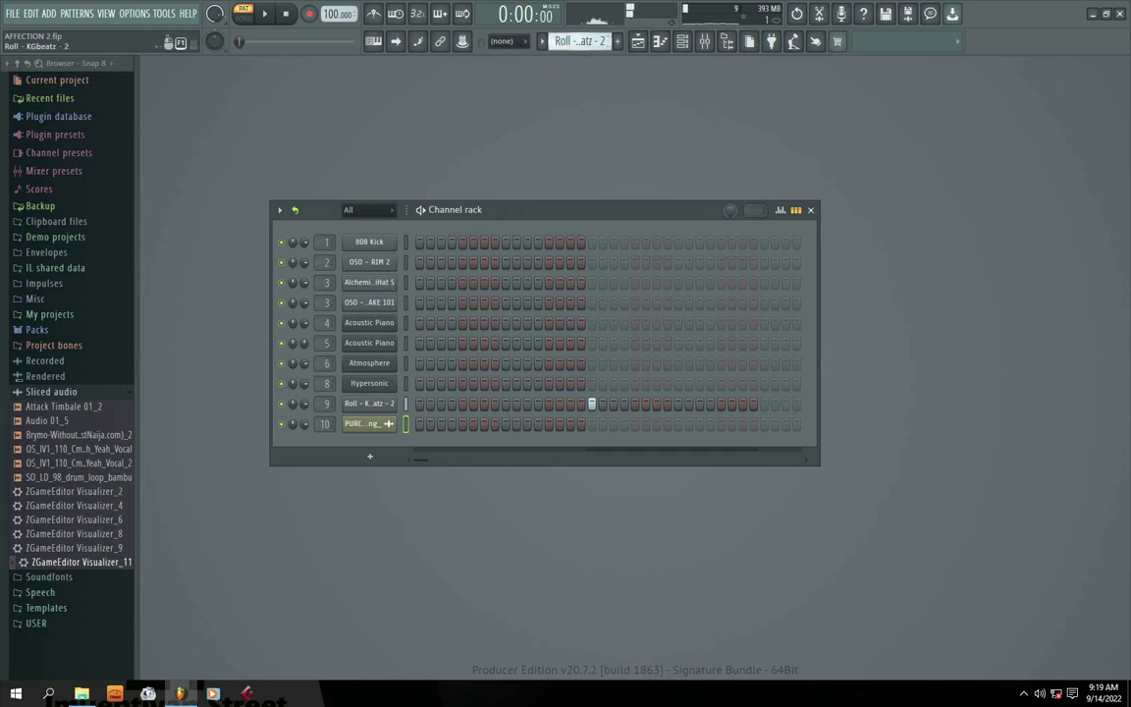
# Switch to Pattern 1 and play it with only the 808 Kick channel active
pyautogui.scroll(1, 569, 41)
pyautogui.moveTo(461, 214); pyautogui.dragTo(474, 205)
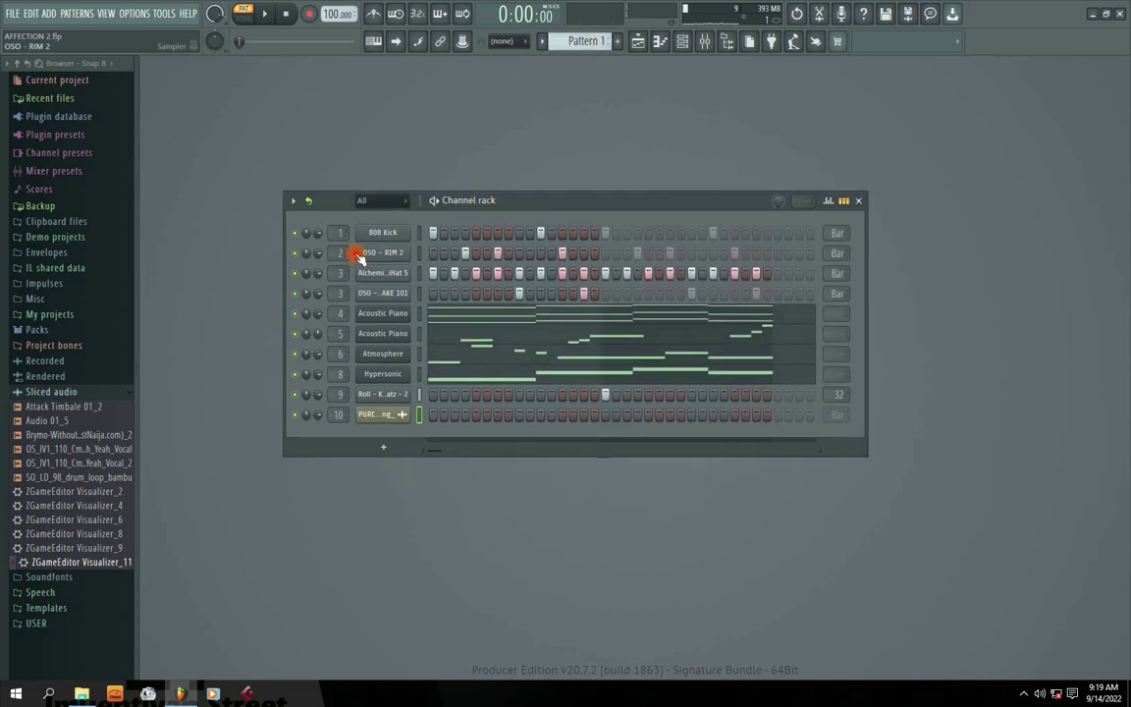
pyautogui.press('space')
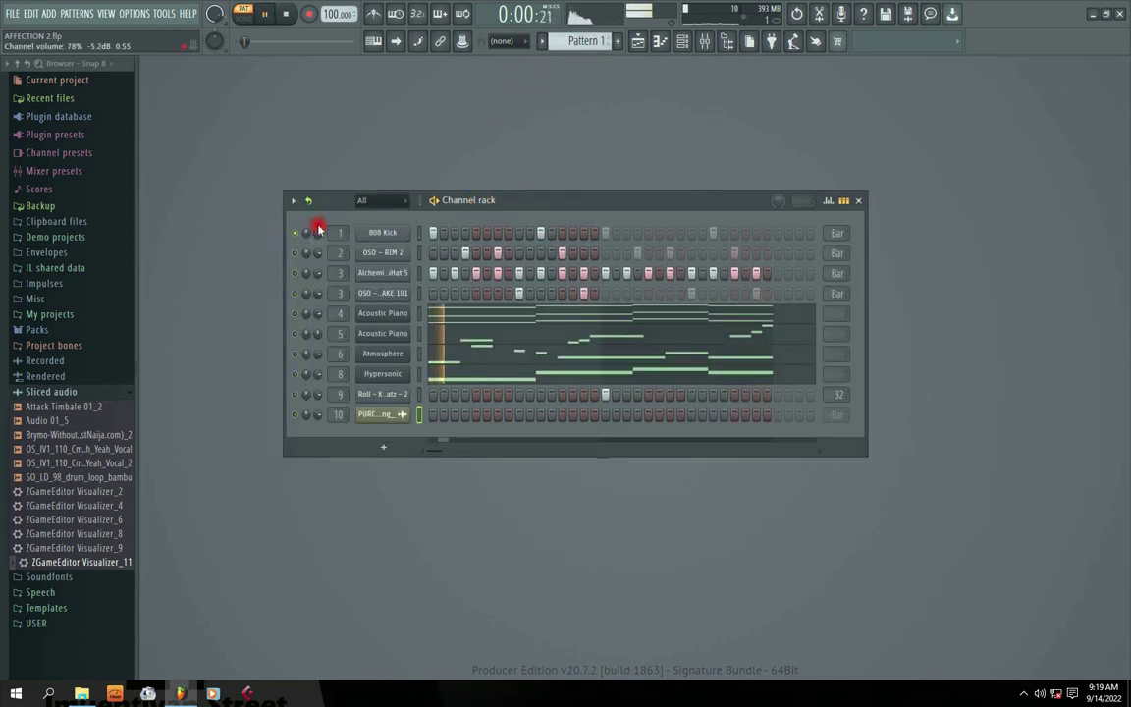
pyautogui.press('space')
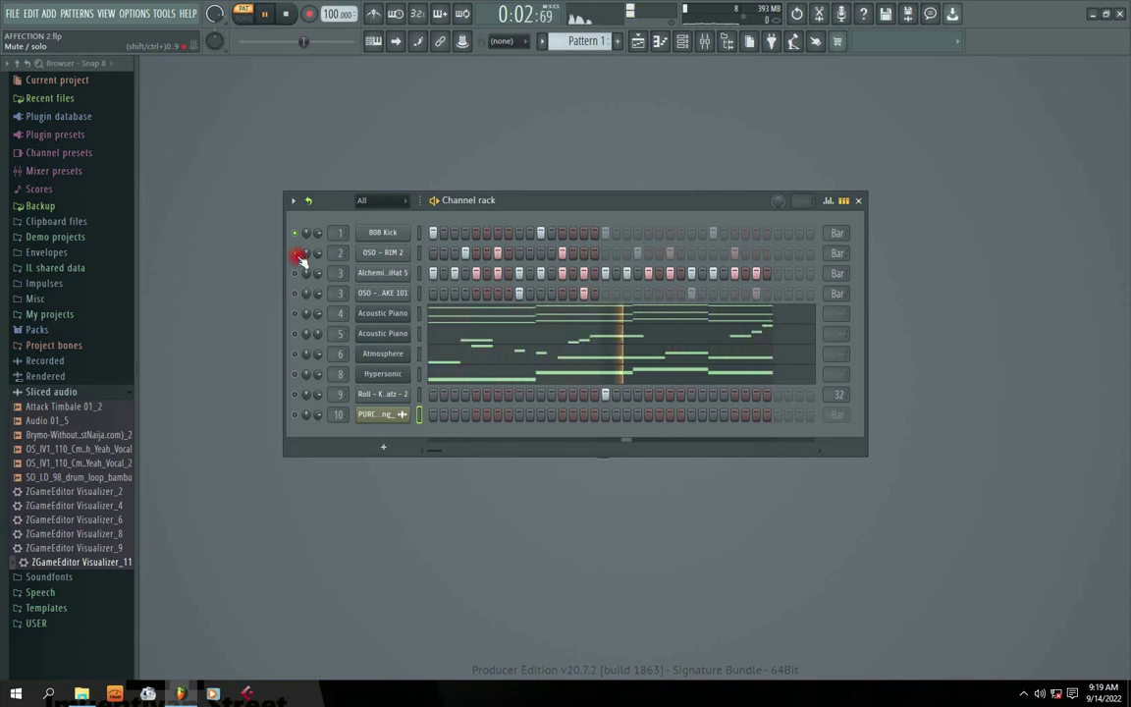
# Unmute the OSO - RIM 2, Alchemist HiHat 5 and OSO - SHAKE 101 channels in turn during playback of Pattern 1, and stop playback
pyautogui.press('space')
pyautogui.press('space')
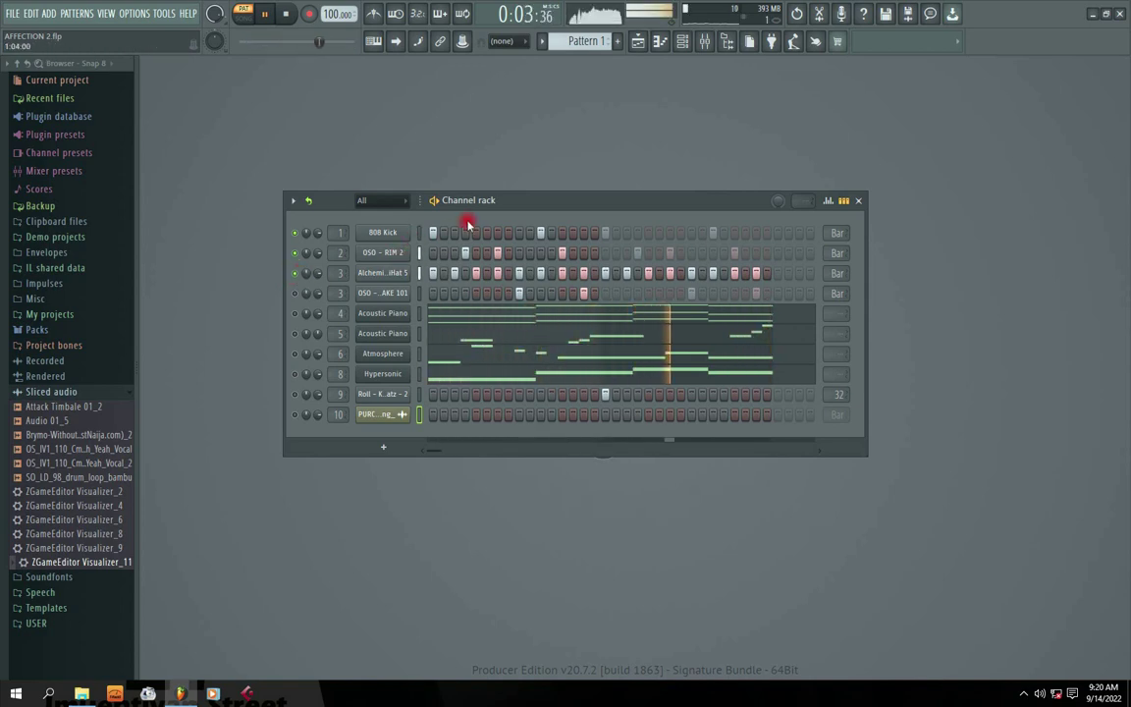
pyautogui.moveTo(490, 196); pyautogui.dragTo(476, 205)
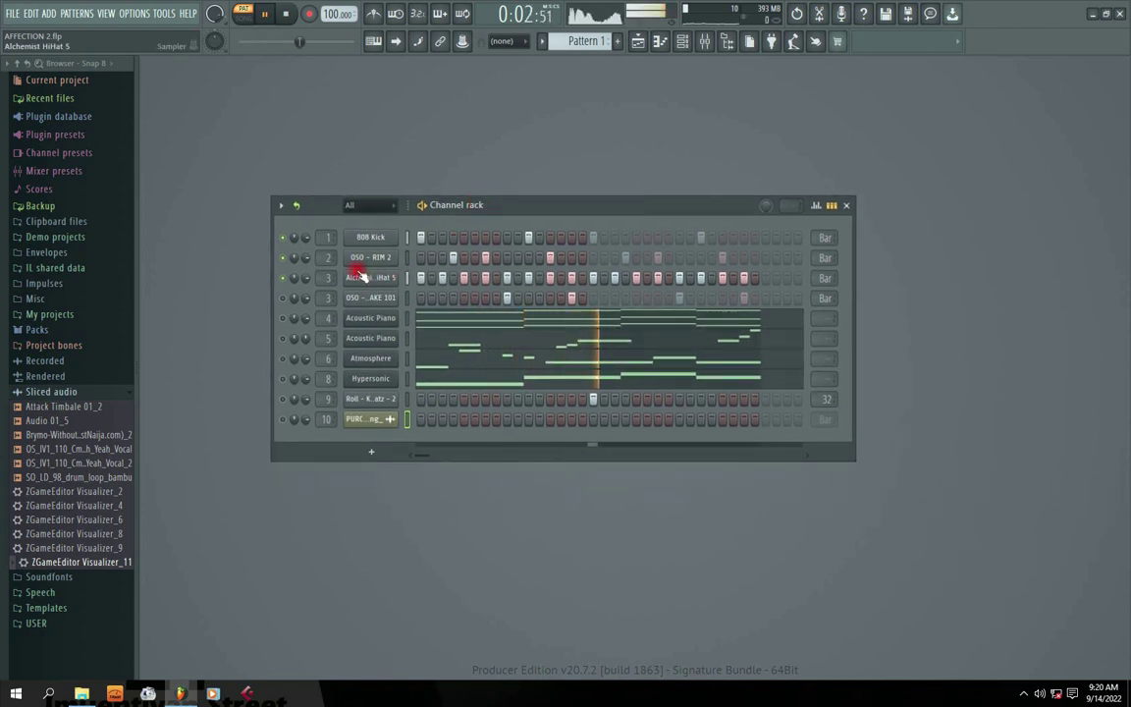
pyautogui.click(285, 300)
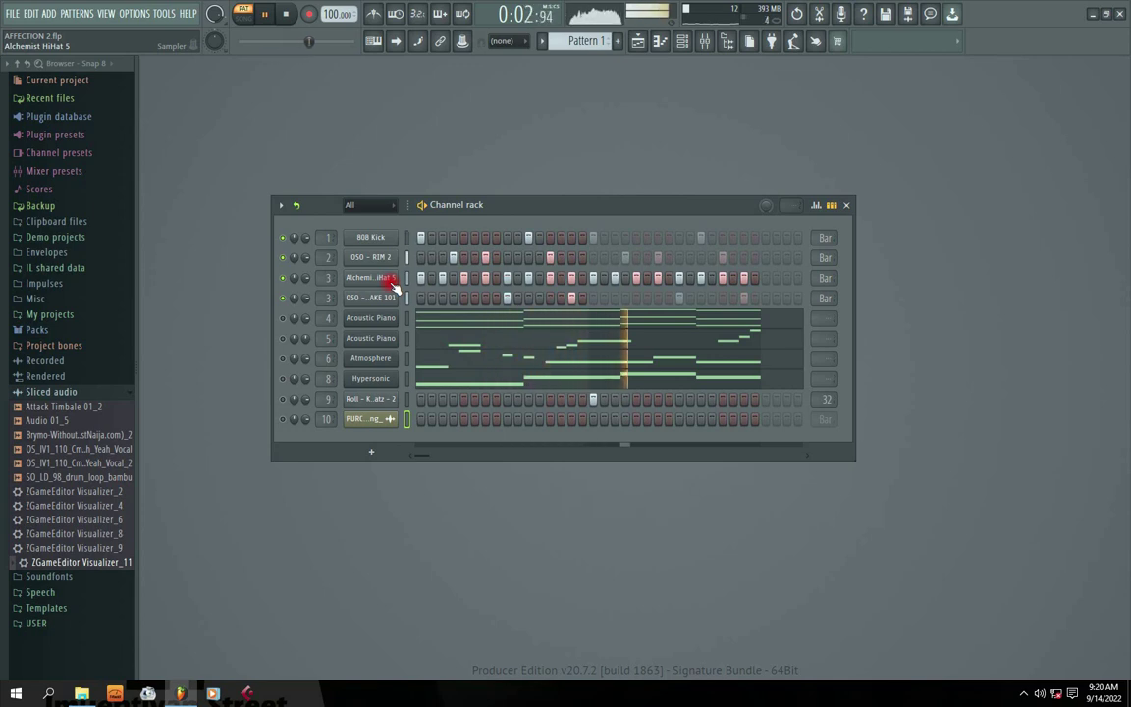
pyautogui.press('space')
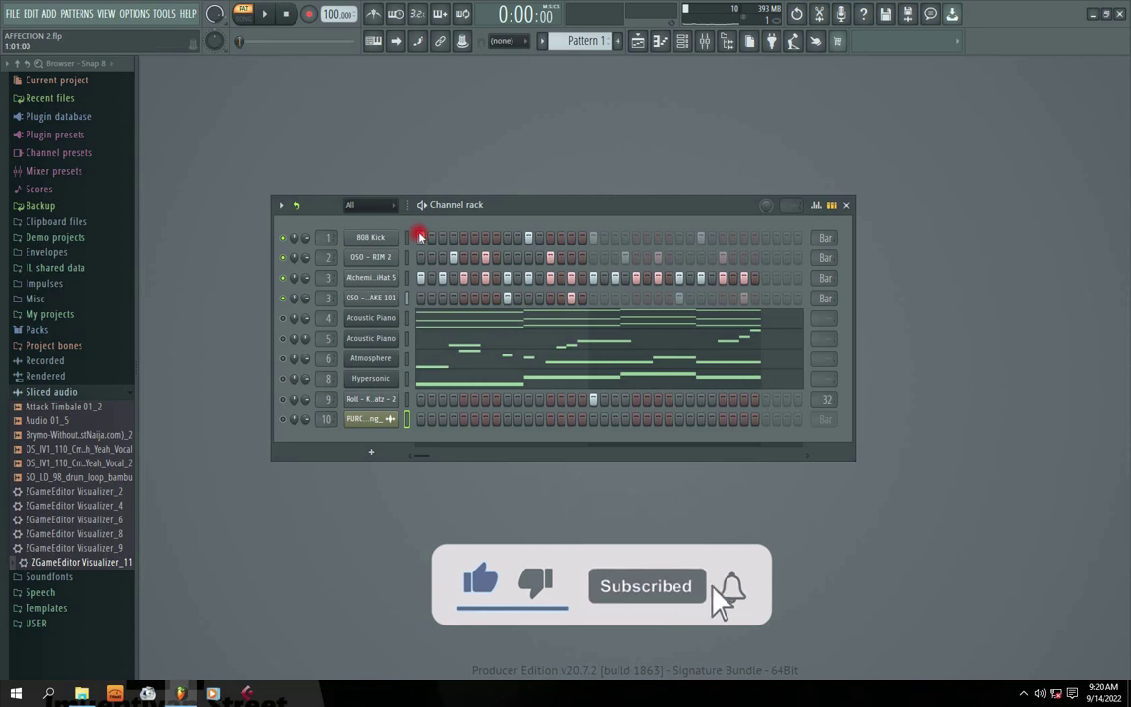
# Look at the channel settings of the 808 Kick and OSO - RIM 2, closing each window, and shift the channel rack slightly down
pyautogui.click(363, 236)
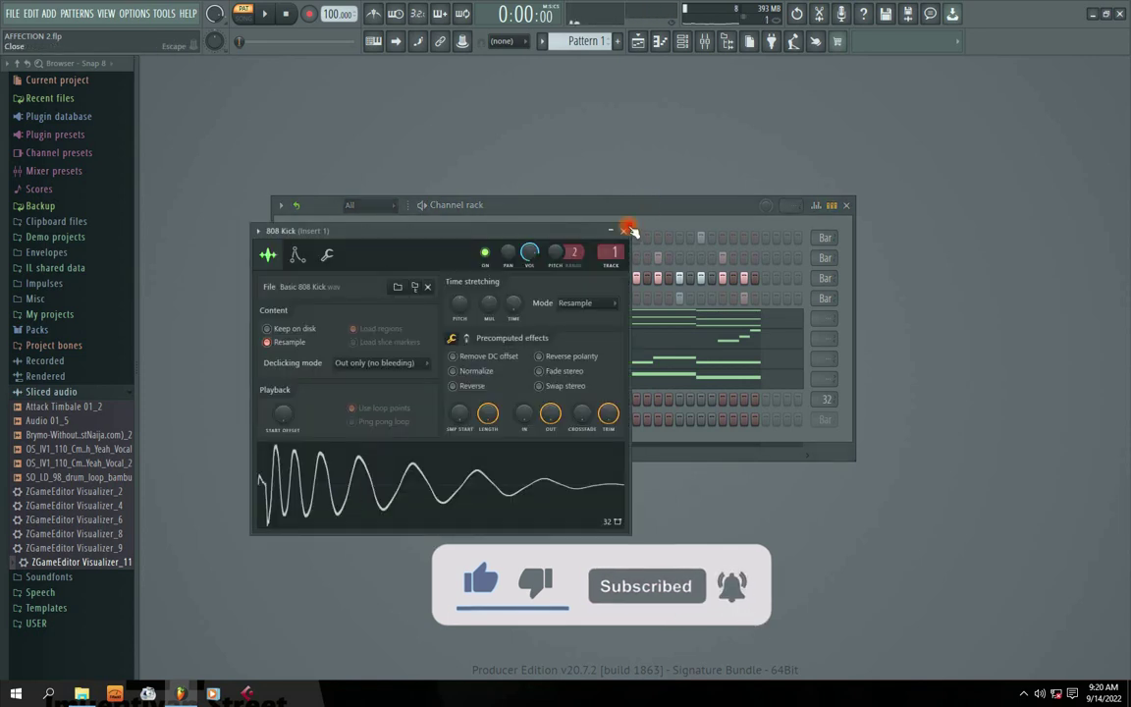
pyautogui.click(623, 231)
pyautogui.click(373, 258)
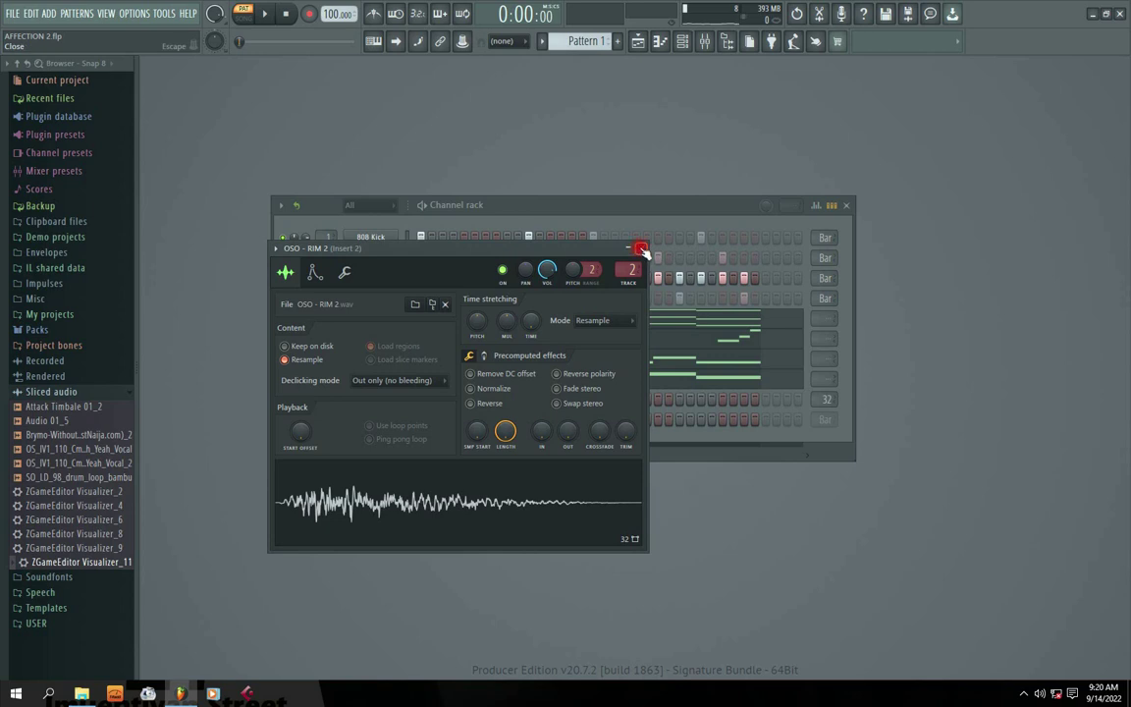
pyautogui.click(641, 248)
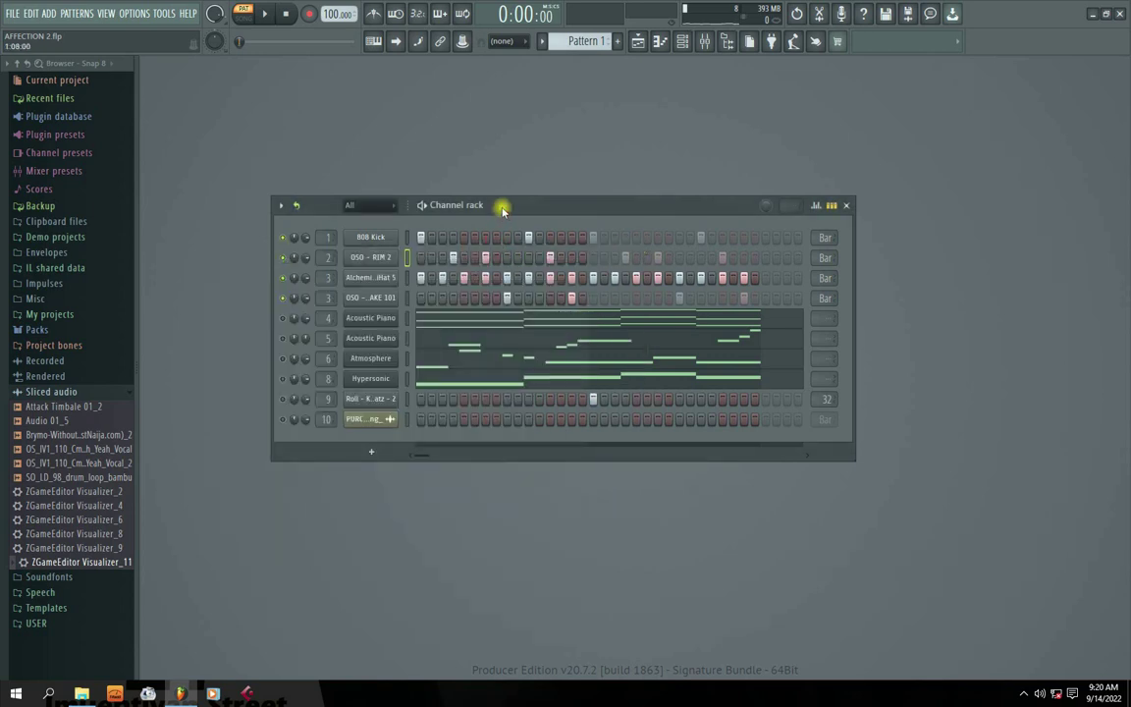
pyautogui.moveTo(503, 210); pyautogui.dragTo(503, 219)
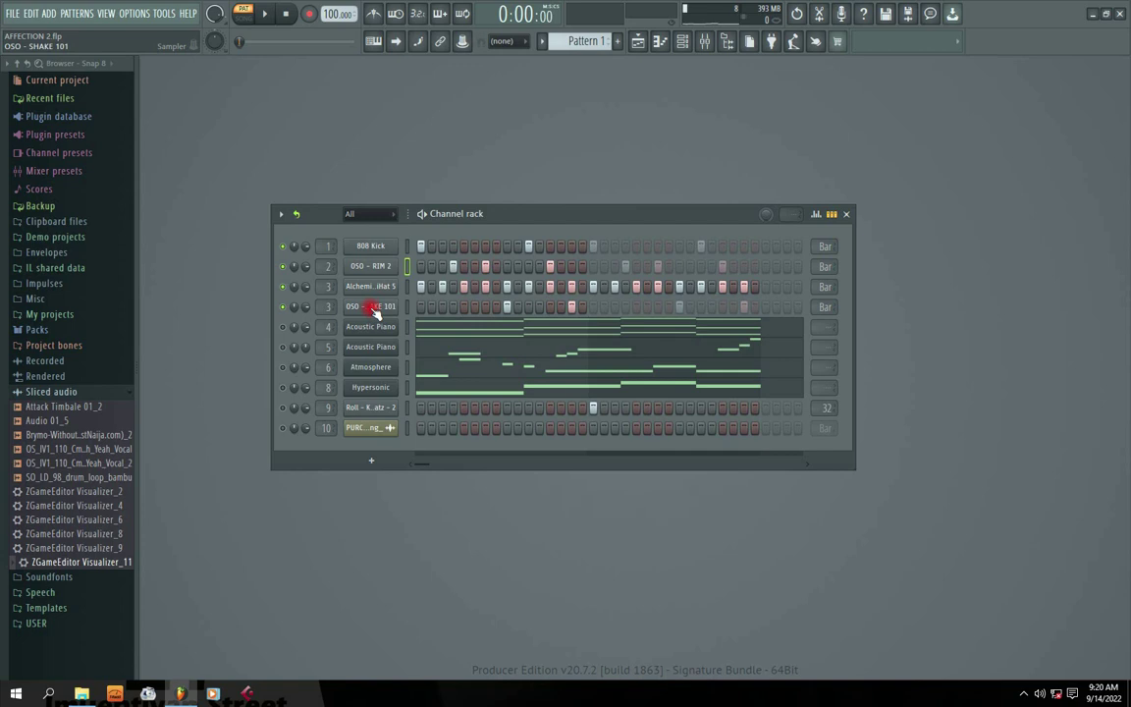
# Preview the 808 Kick and OSO - RIM 2 samples from their waveforms in the channel settings, closing each window
pyautogui.click(385, 251)
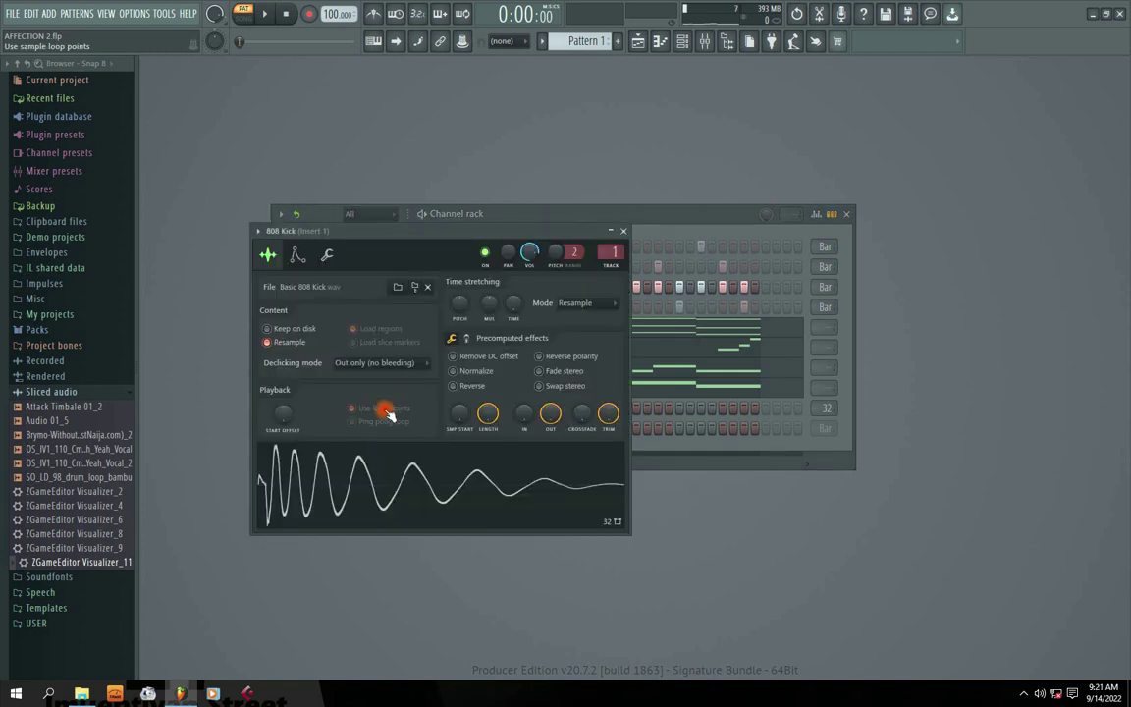
pyautogui.click(352, 469)
pyautogui.click(621, 232)
pyautogui.click(370, 266)
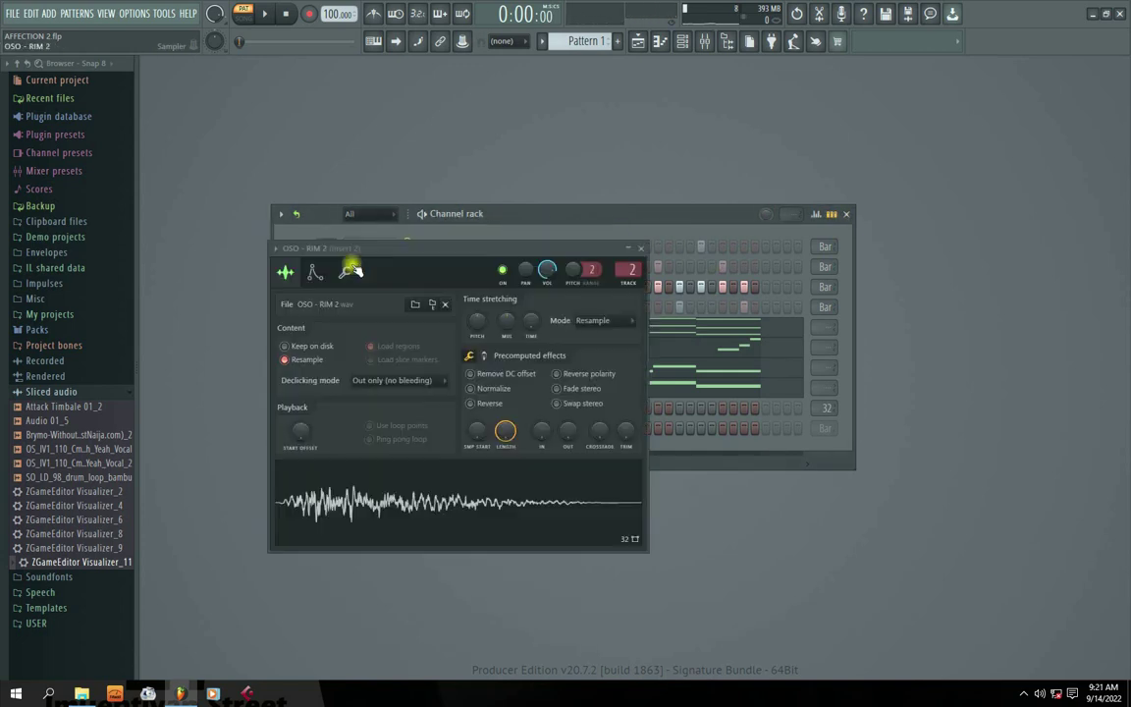
pyautogui.click(397, 516)
pyautogui.click(641, 248)
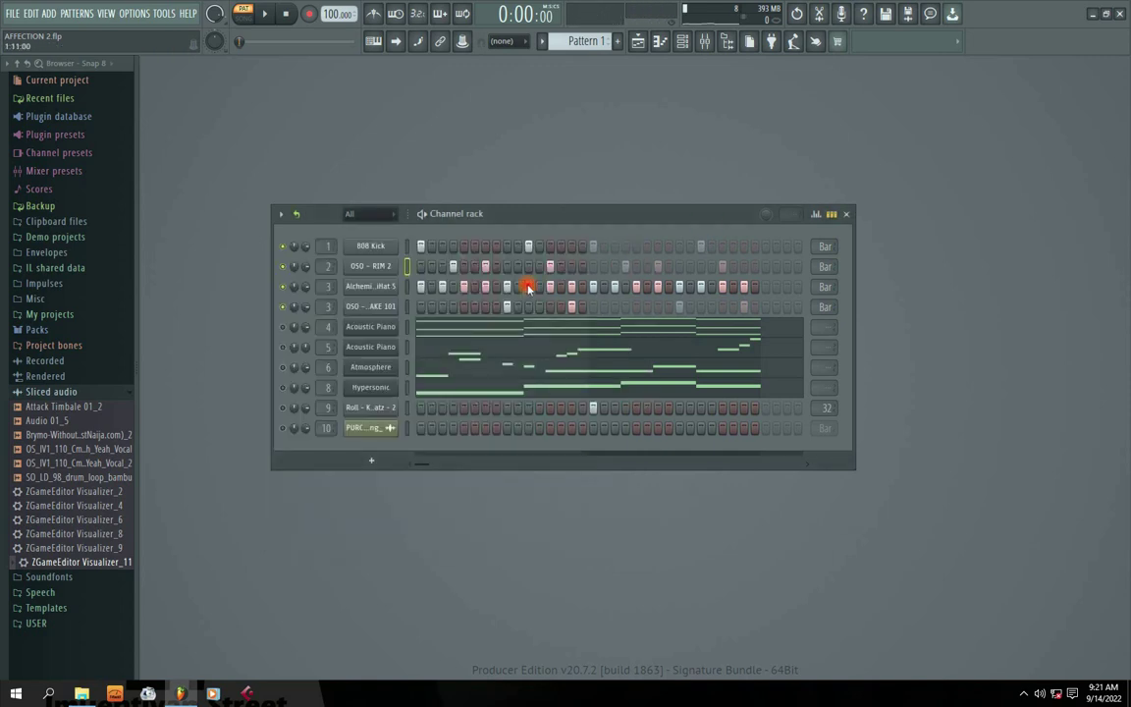
# Preview the Alchemist HiHat 5 and OSO - SHAKE 101 samples in their channel settings, closing each window
pyautogui.click(370, 286)
pyautogui.click(429, 434)
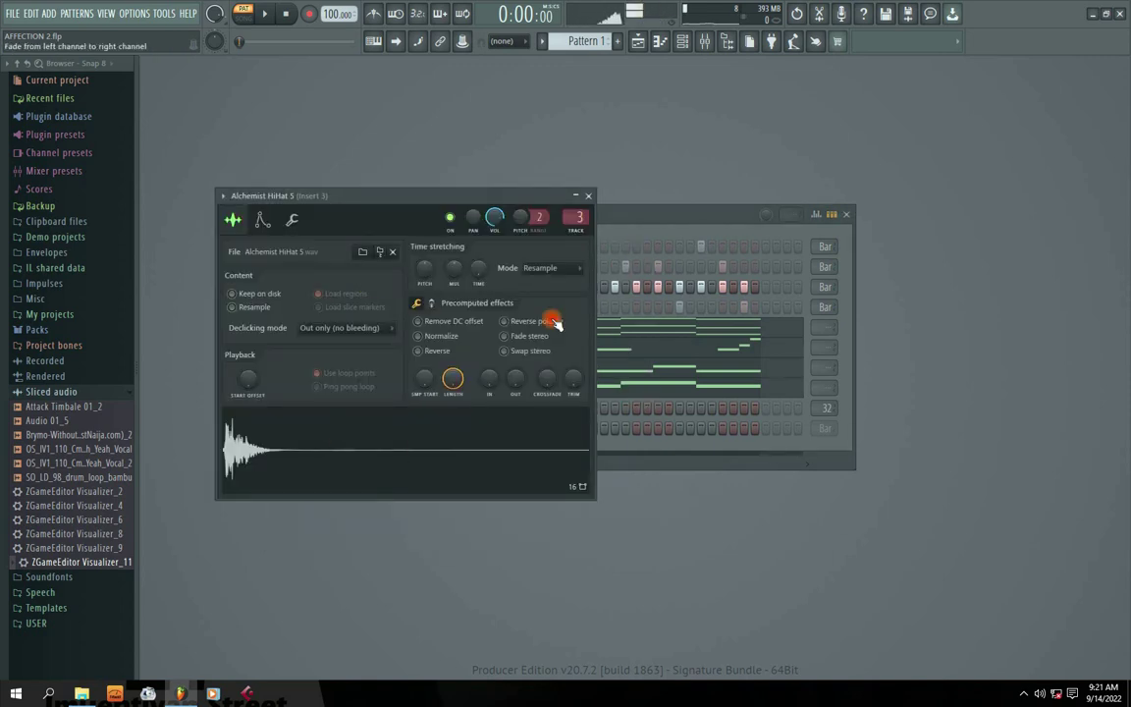
pyautogui.click(599, 192)
pyautogui.click(383, 307)
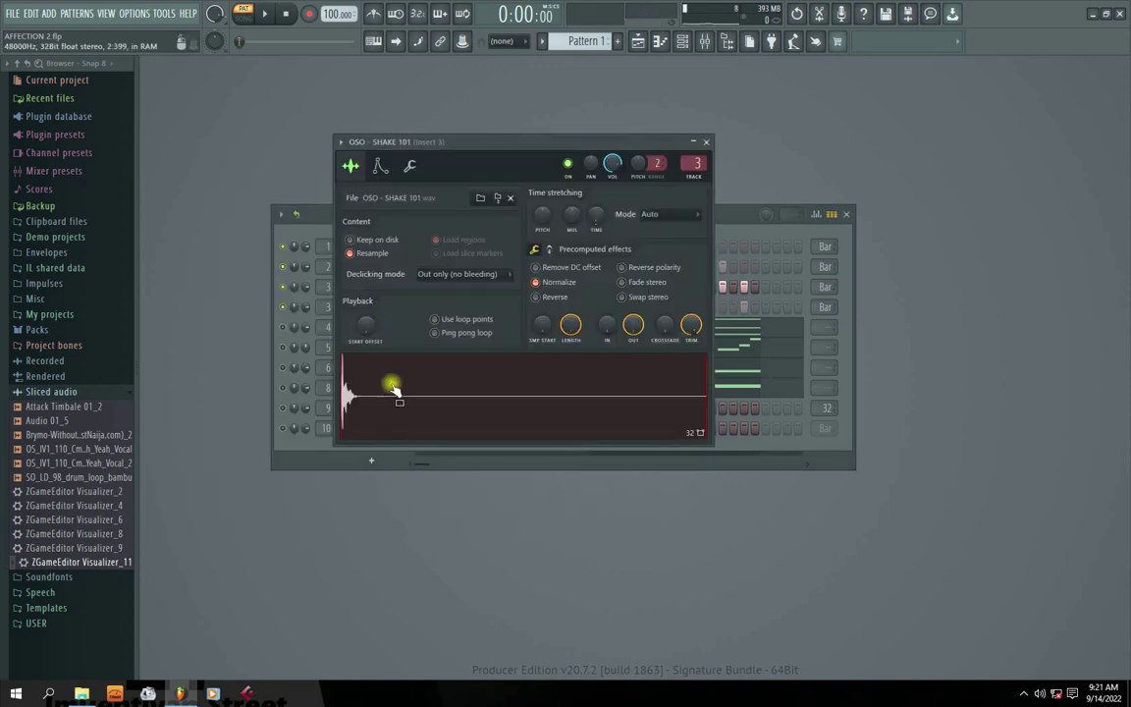
pyautogui.click(393, 386)
pyautogui.click(717, 131)
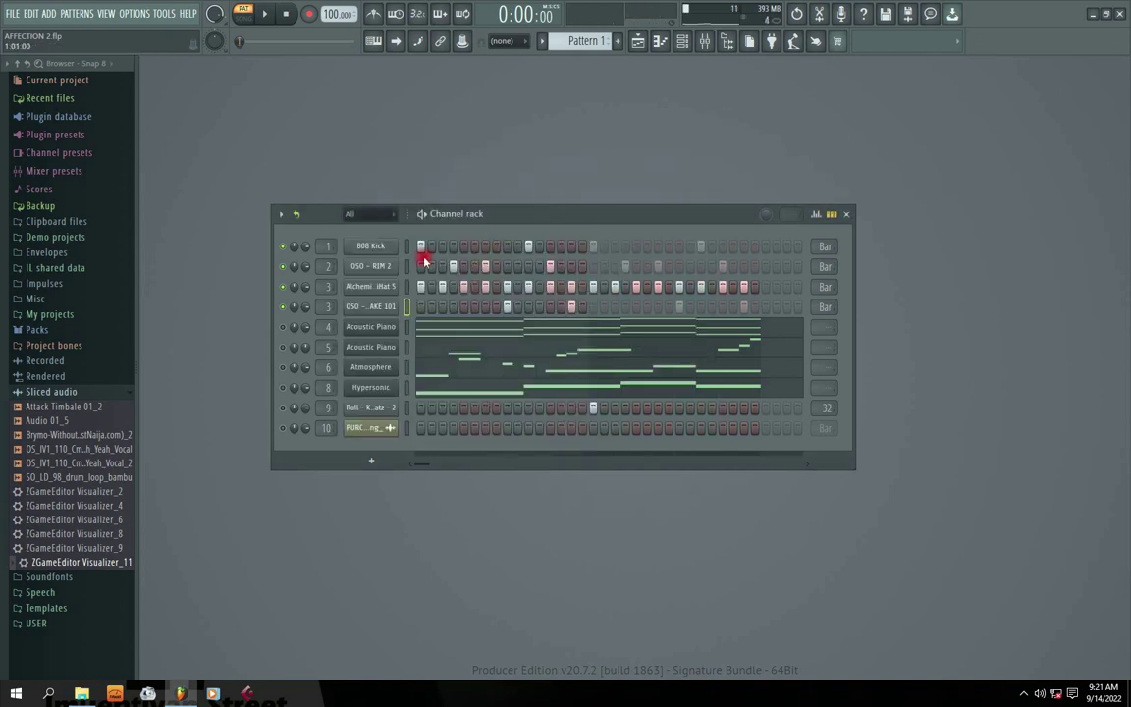
# Move the channel rack up, play Pattern 1 with only the four drum channels active, and stop playback
pyautogui.moveTo(501, 214); pyautogui.dragTo(500, 219)
pyautogui.click(358, 312)
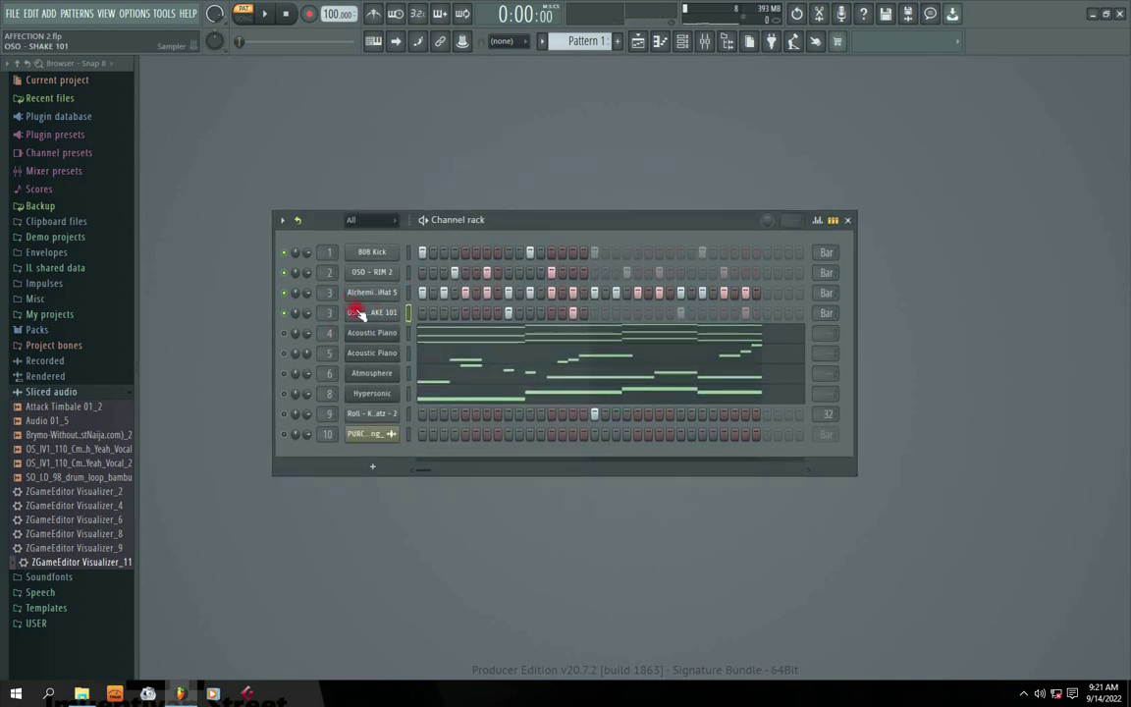
pyautogui.click(284, 333)
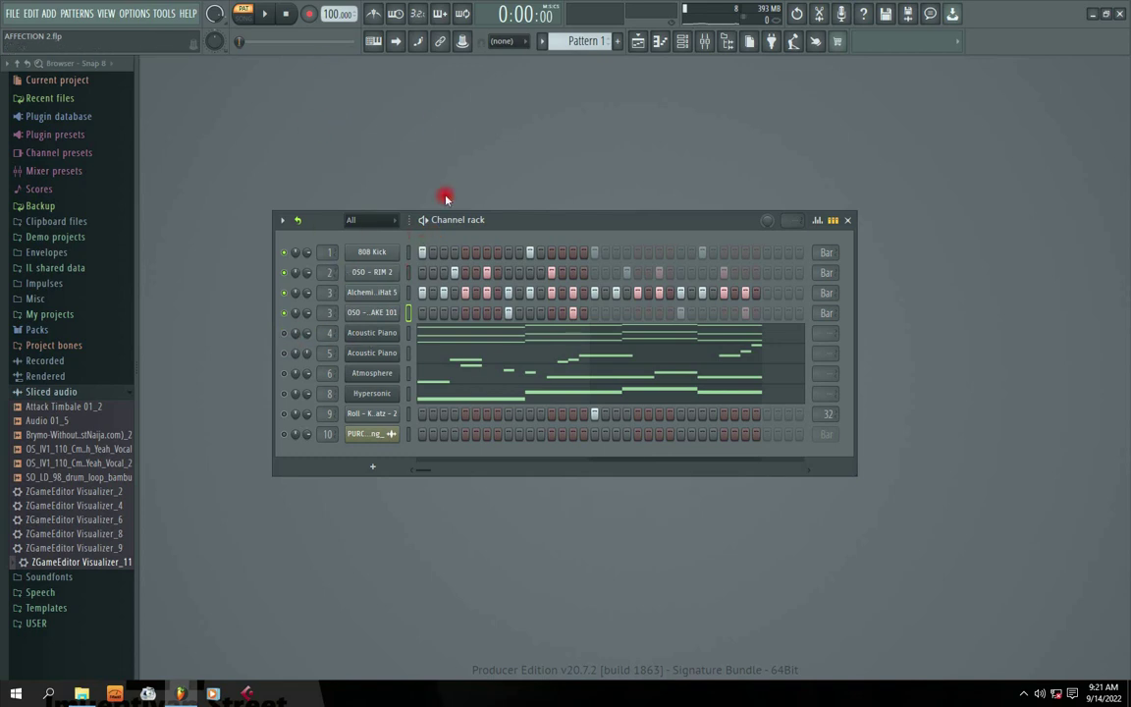
pyautogui.moveTo(521, 220); pyautogui.dragTo(523, 175)
pyautogui.press('space')
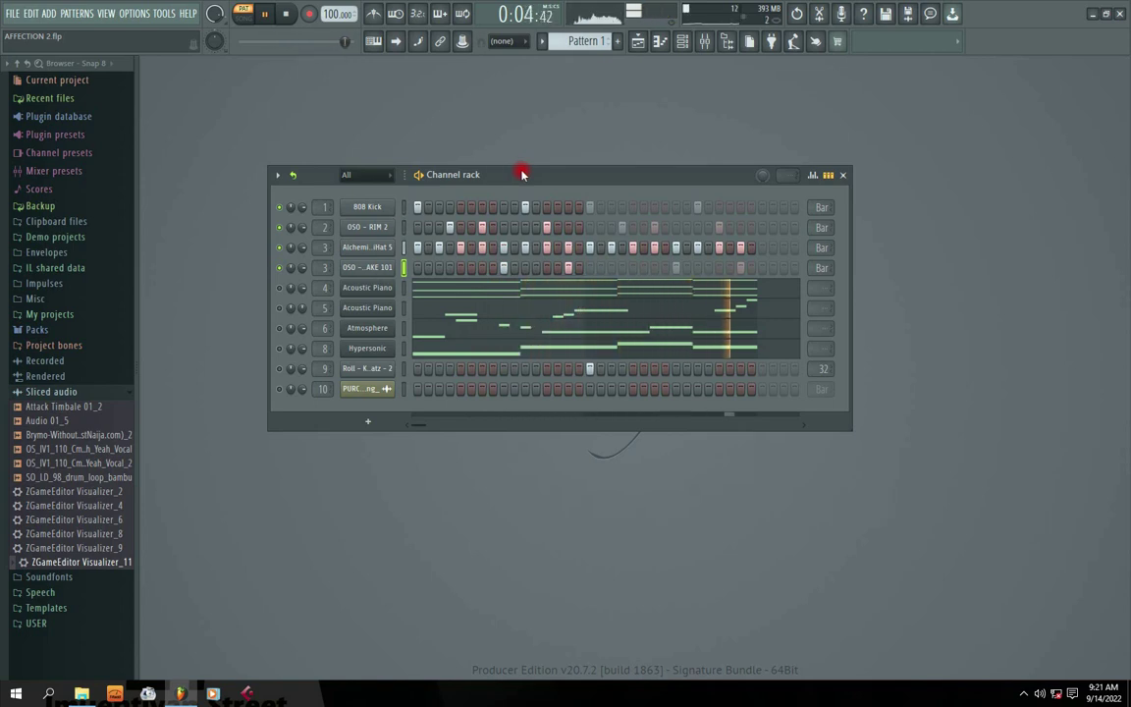
pyautogui.press('space')
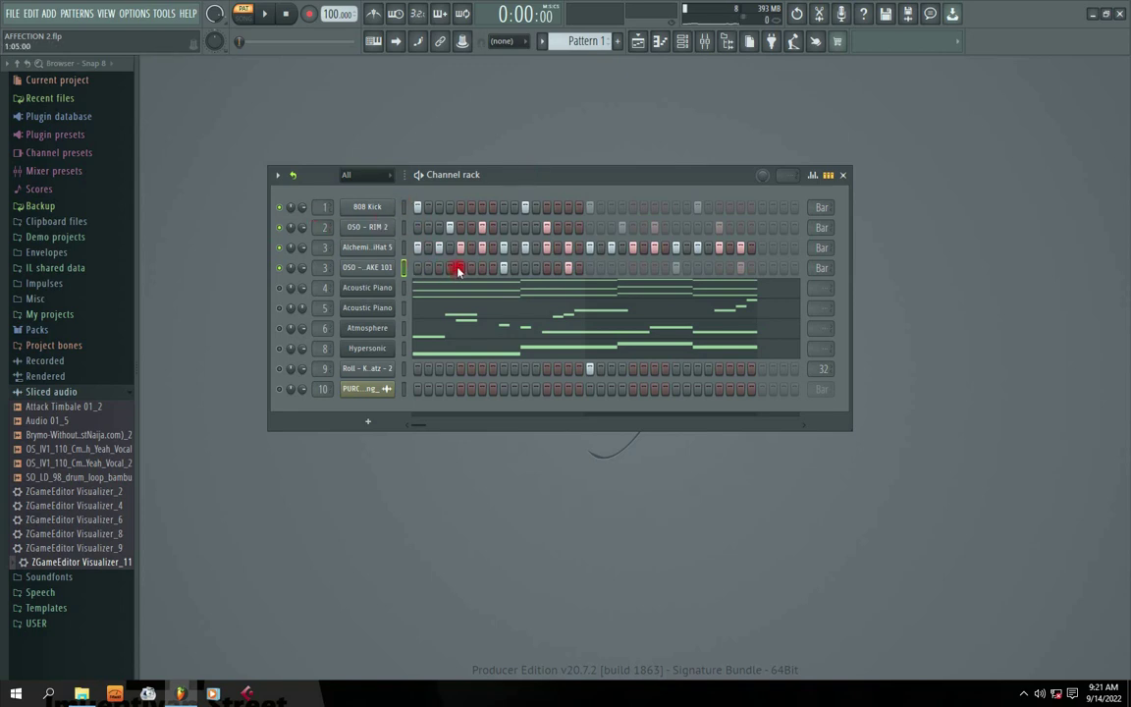
# Open the OSO - RIM 2, 808 Kick and Alchemist HiHat 5 sample settings in turn to hear each sound, closing each window
pyautogui.click(367, 229)
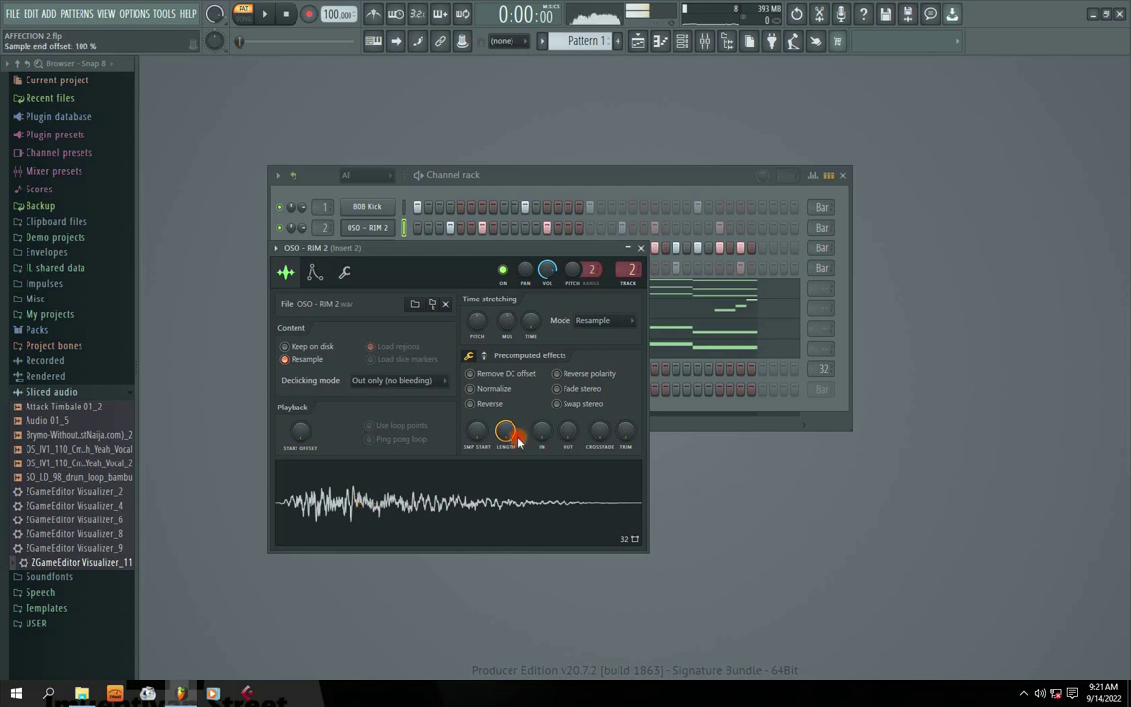
pyautogui.click(640, 257)
pyautogui.click(398, 211)
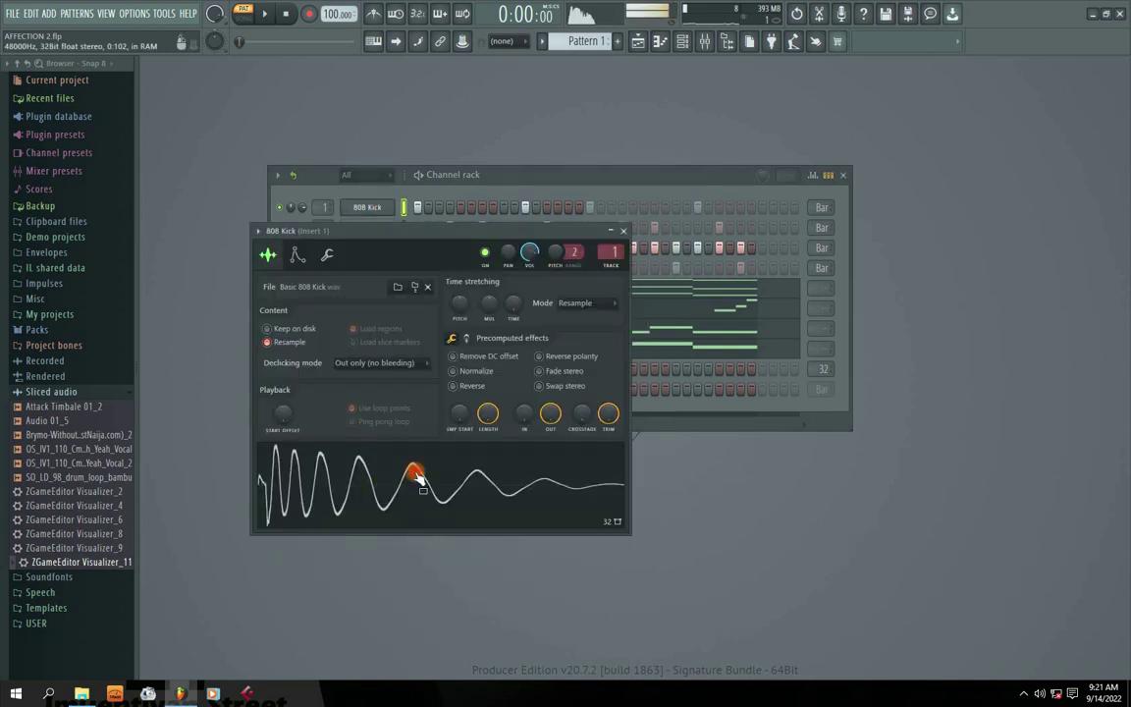
pyautogui.click(611, 245)
pyautogui.click(368, 248)
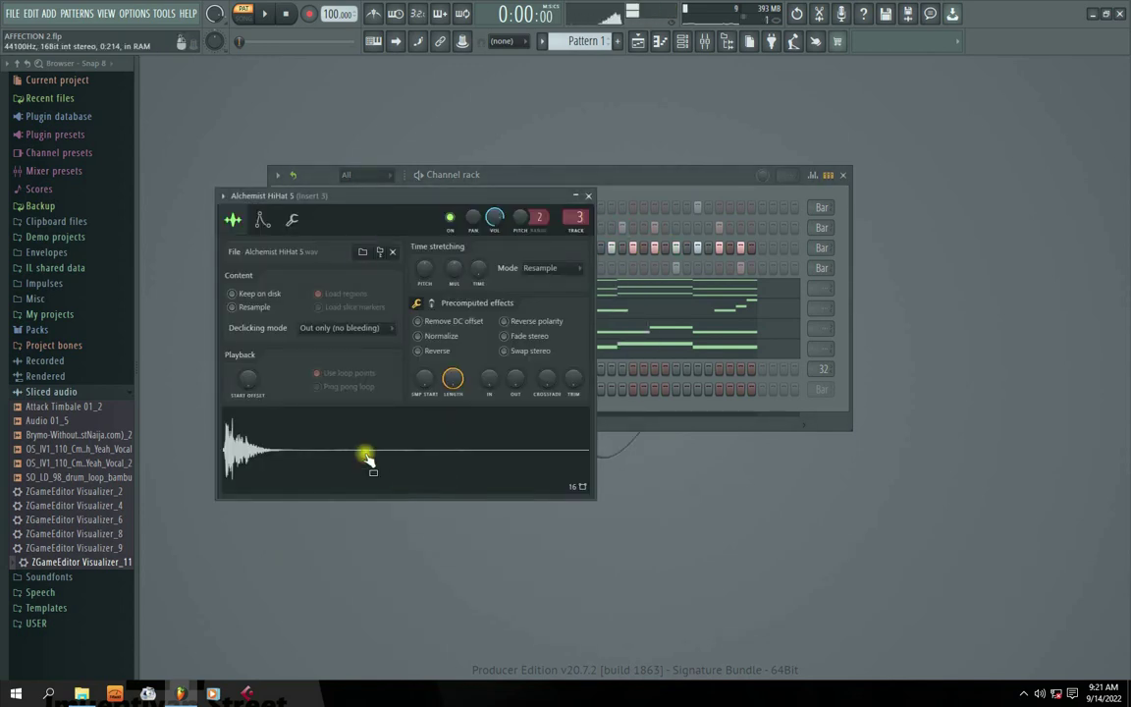
pyautogui.click(589, 197)
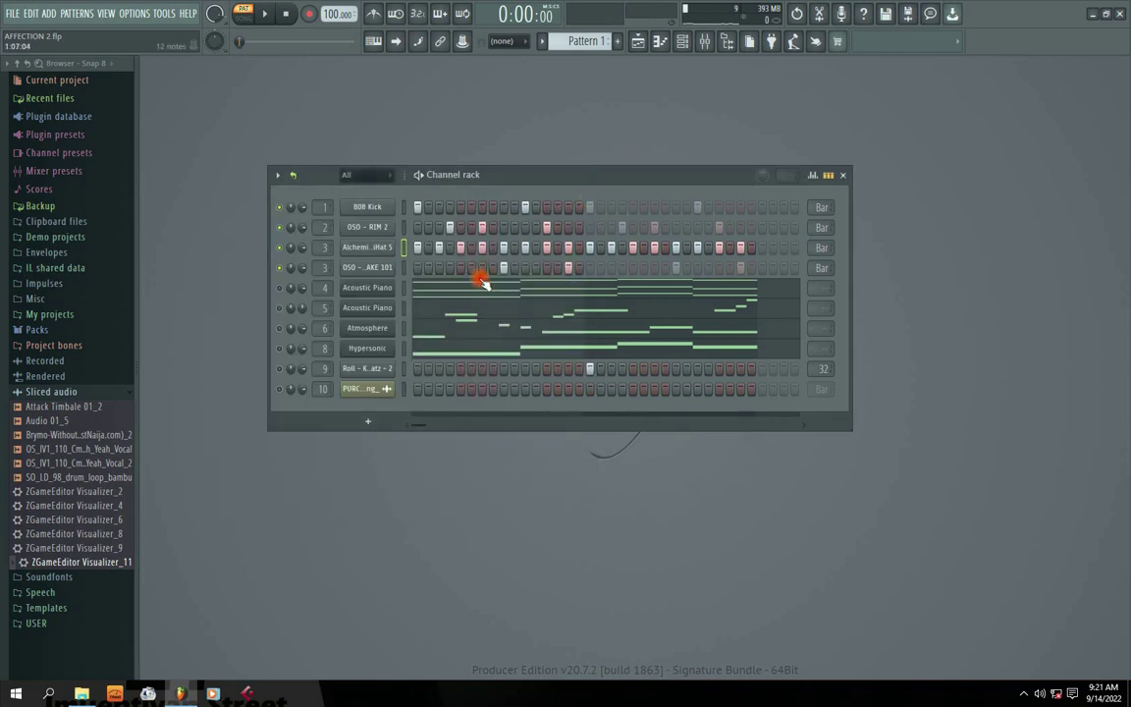
# Open the OSO - SHAKE 101 sample settings to check the sound, and close the window
pyautogui.click(352, 269)
pyautogui.click(707, 140)
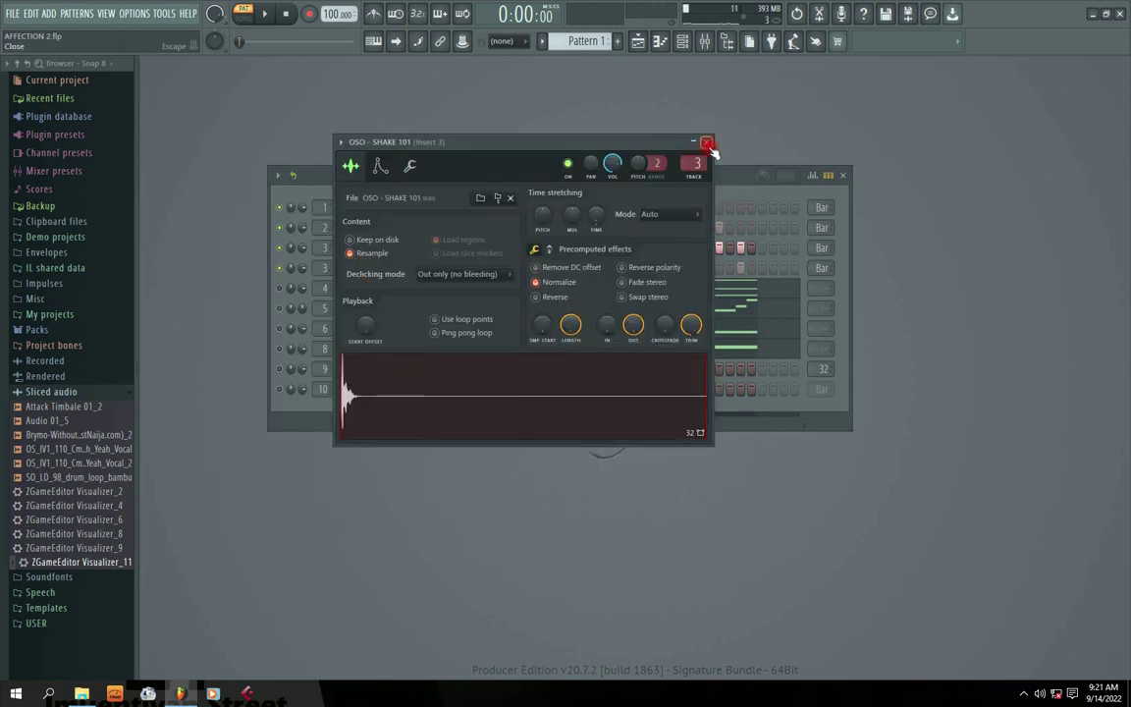
pyautogui.click(707, 142)
pyautogui.click(381, 249)
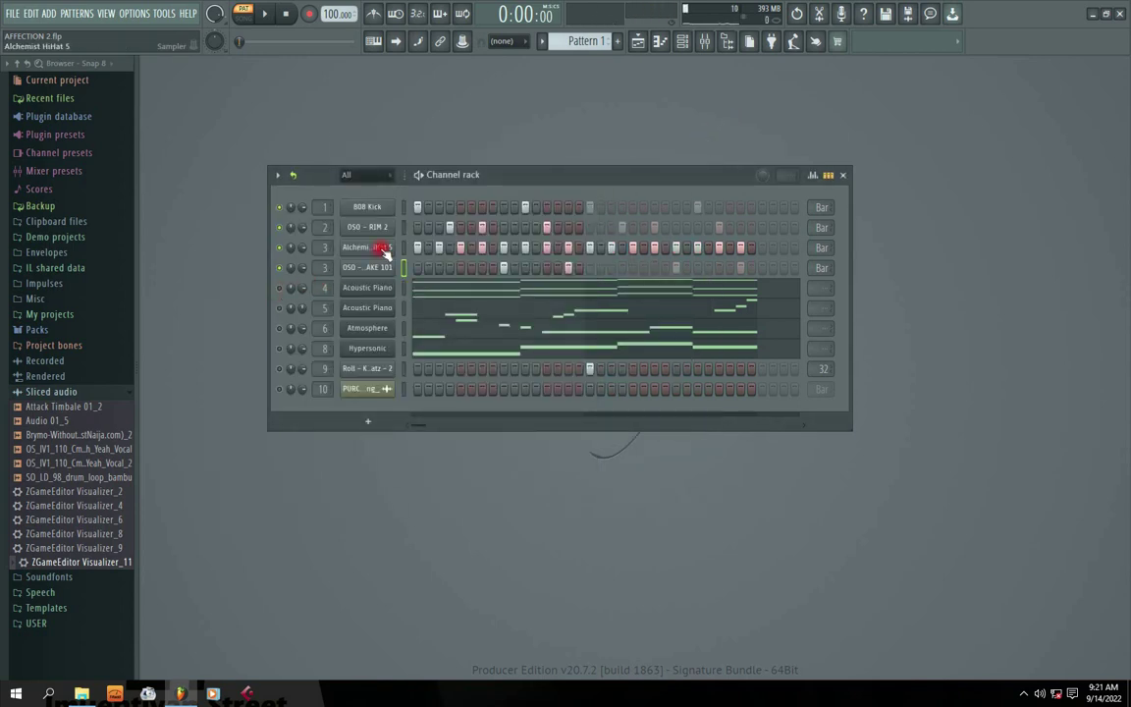
# Move the channel rack down, play Pattern 1 with only the four drum channels active, and stop playback
pyautogui.moveTo(482, 175); pyautogui.dragTo(472, 214)
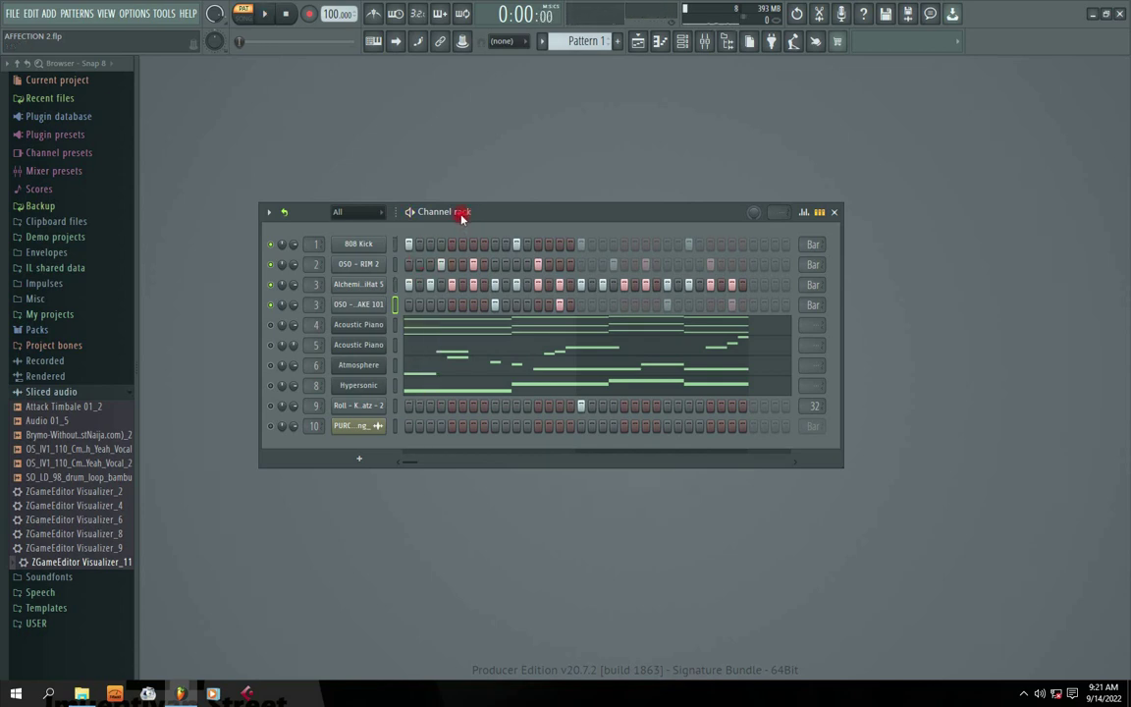
pyautogui.press('space')
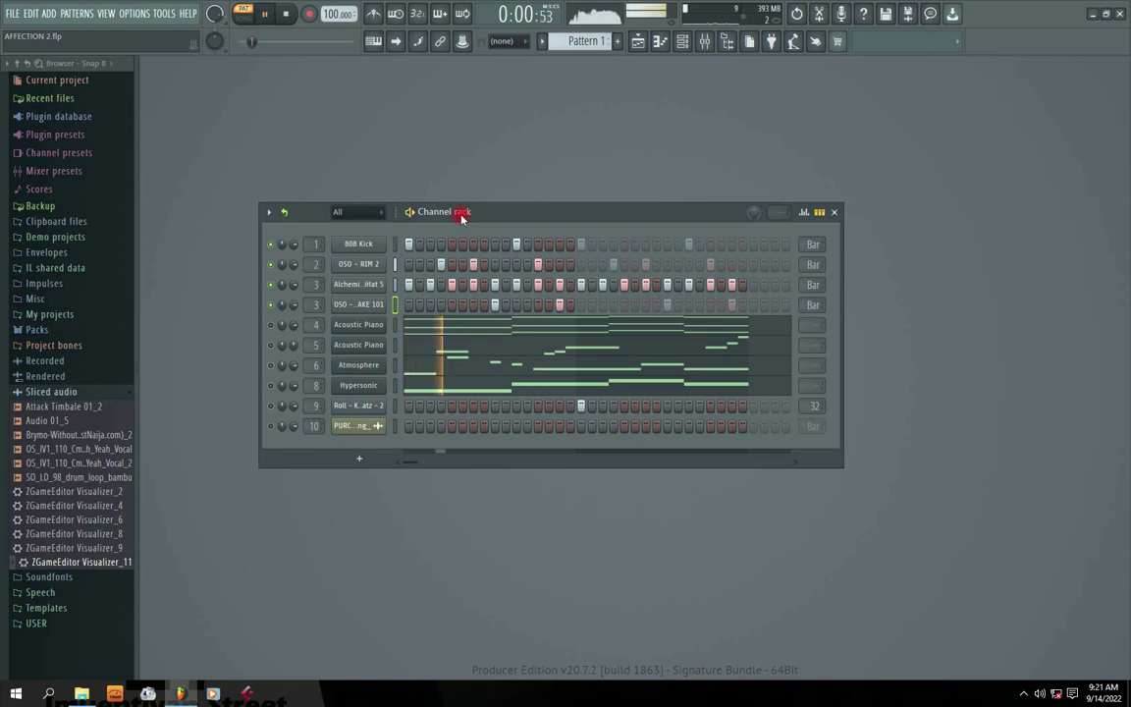
pyautogui.press('space')
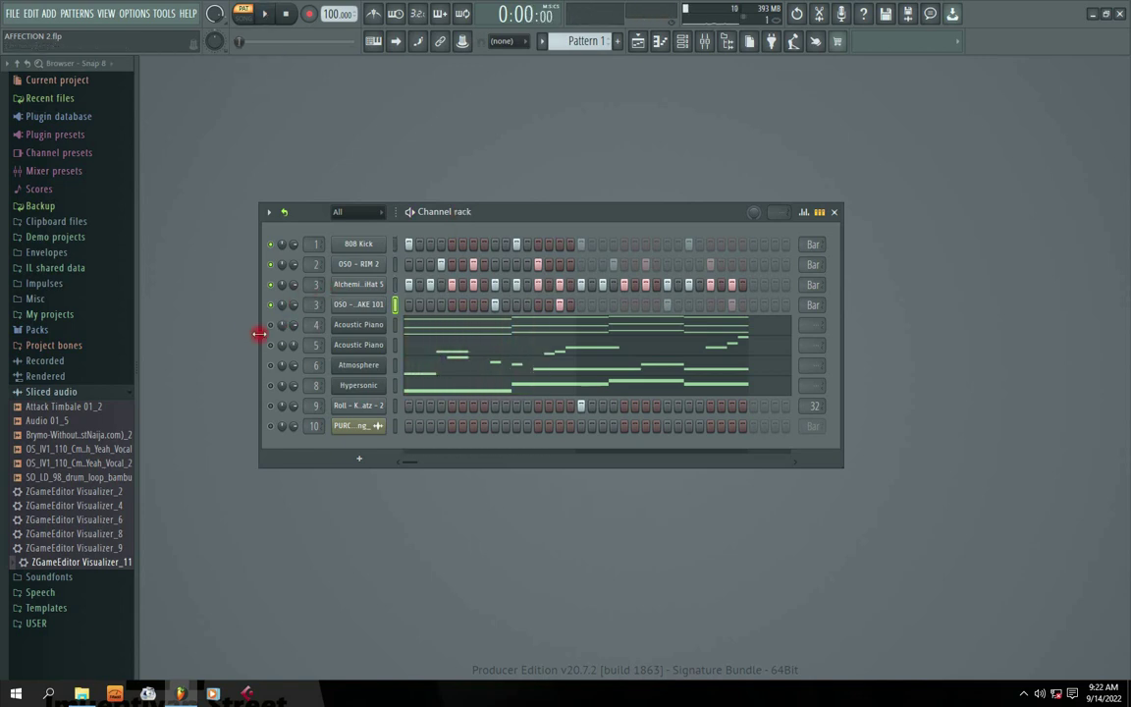
# Play Pattern 1 with the first Acoustic Piano added to the drum channels, and stop playback
pyautogui.press('space')
pyautogui.moveTo(479, 212); pyautogui.dragTo(490, 204)
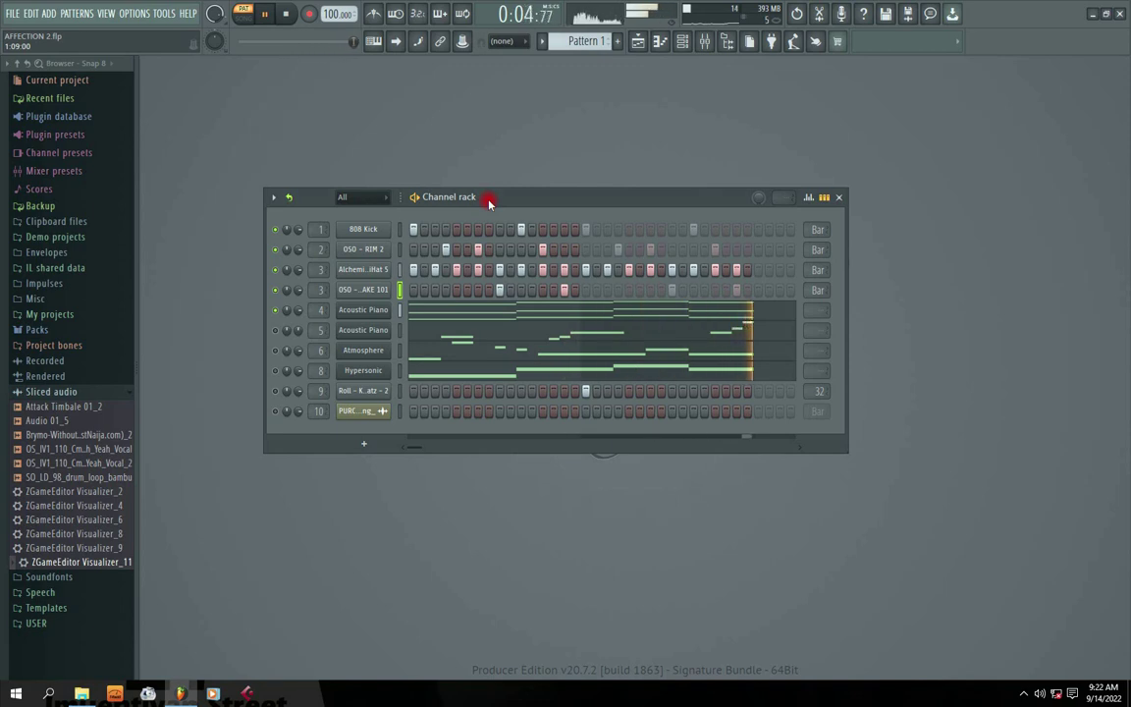
pyautogui.press('space')
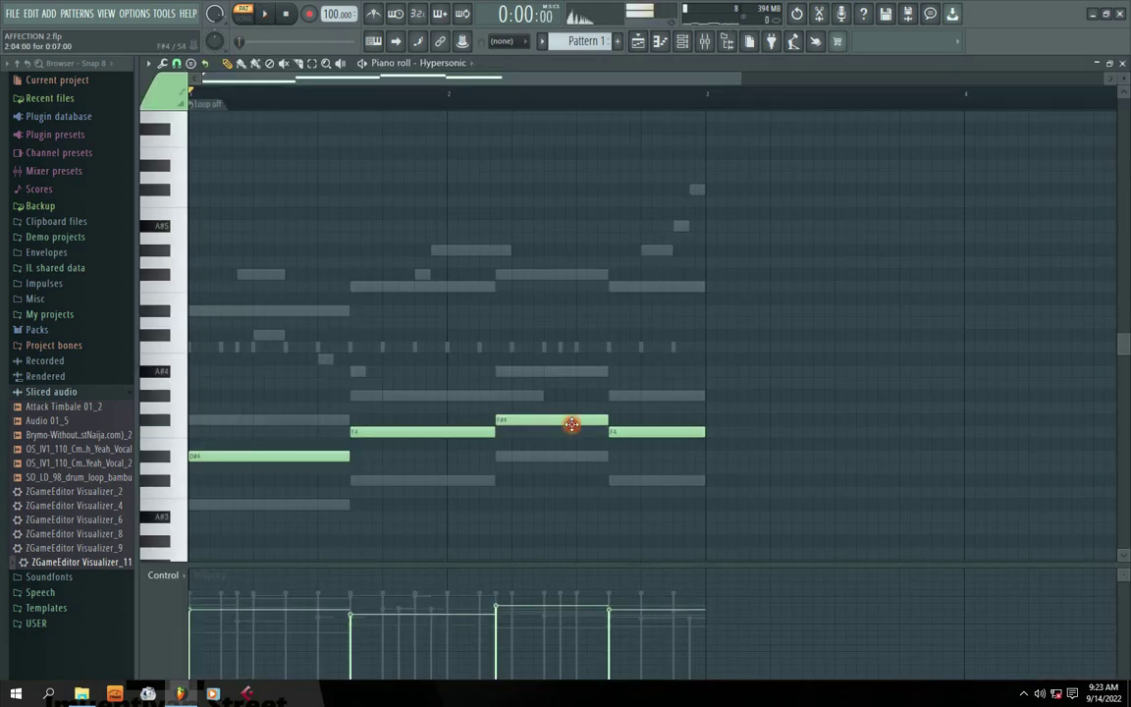
# Close the Hypersonic piano roll and play Pattern 1 with every channel from 808 Kick through Hypersonic active
pyautogui.click(1124, 60)
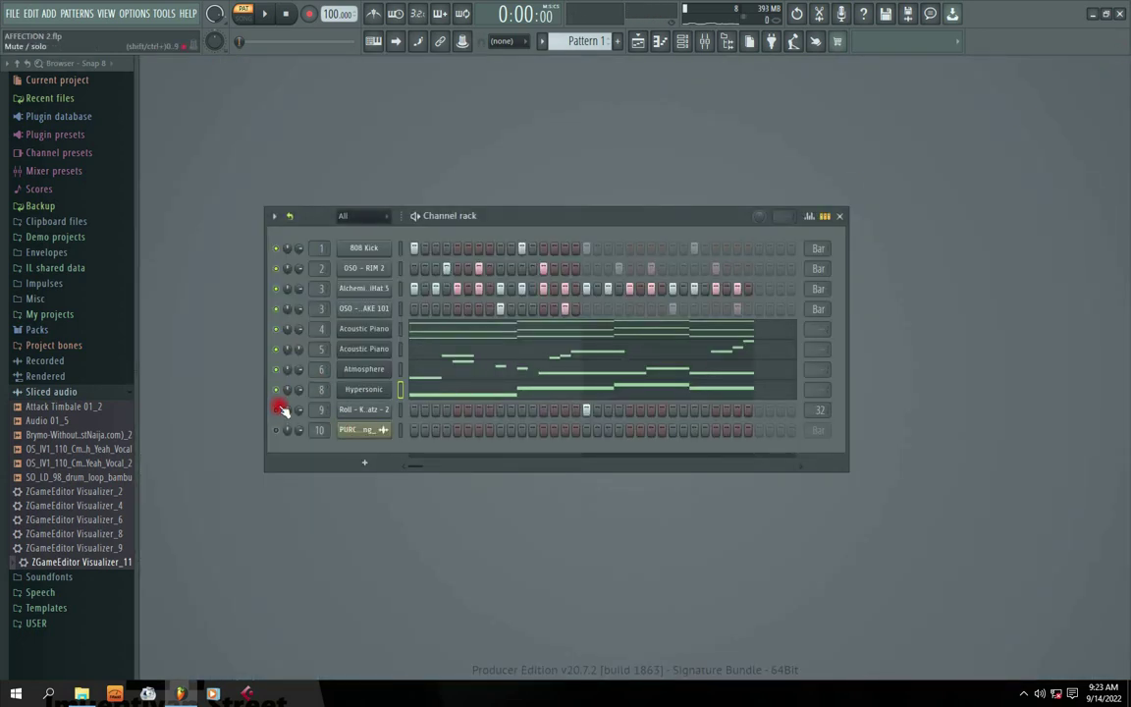
pyautogui.press('space')
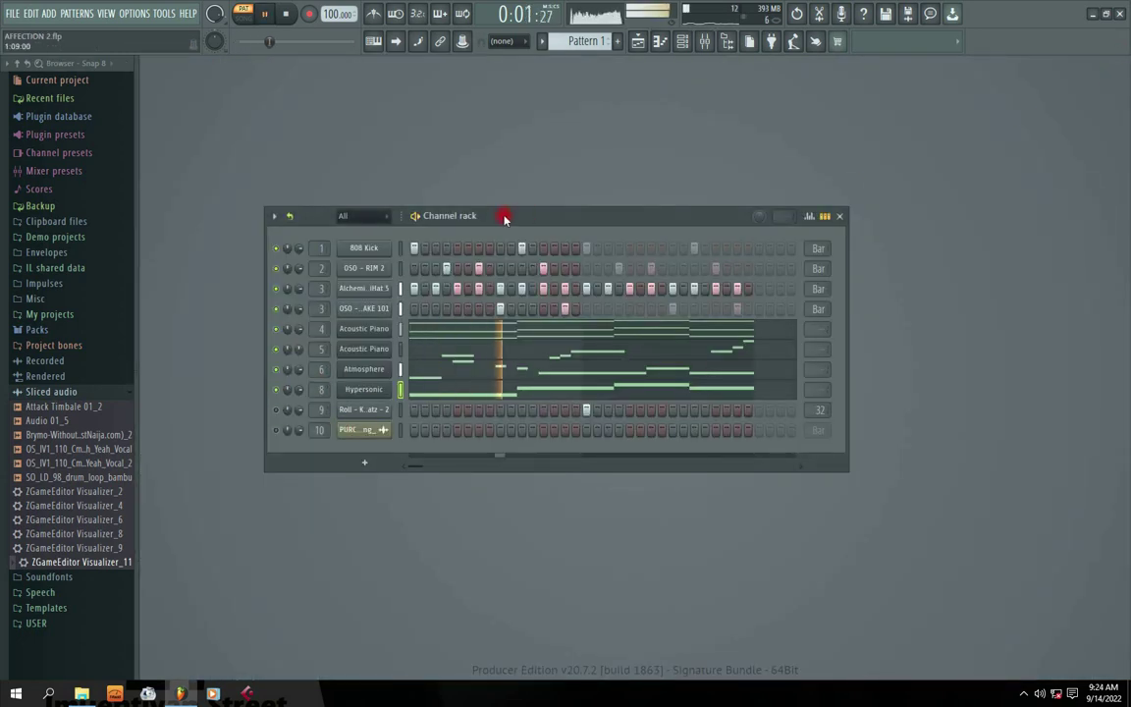
pyautogui.moveTo(505, 219); pyautogui.dragTo(493, 222)
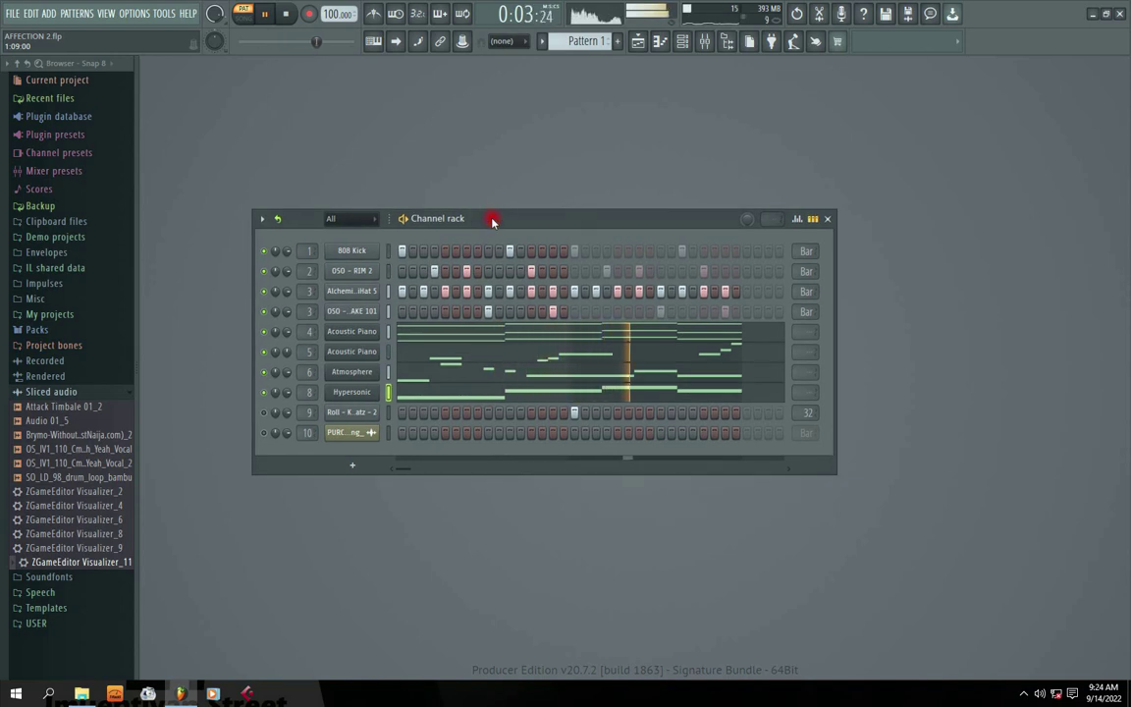
pyautogui.moveTo(485, 220); pyautogui.dragTo(503, 216)
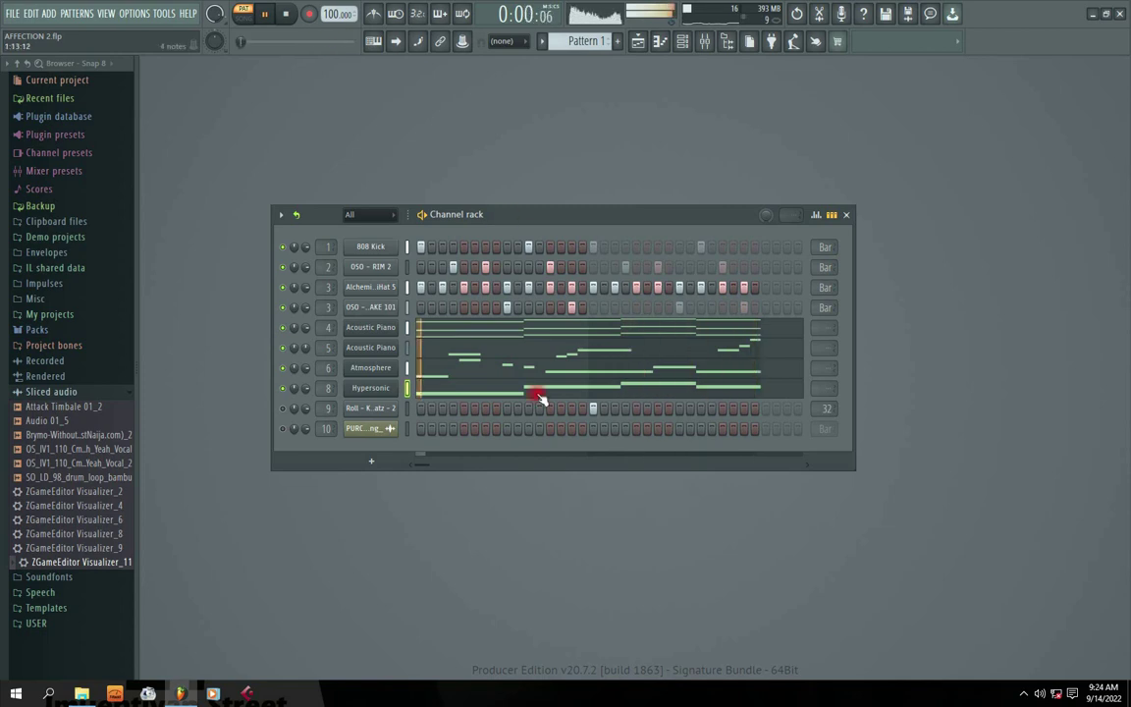
# View the Hypersonic notes and the first Acoustic Piano's chords in their piano rolls, closing each one
pyautogui.click(459, 391)
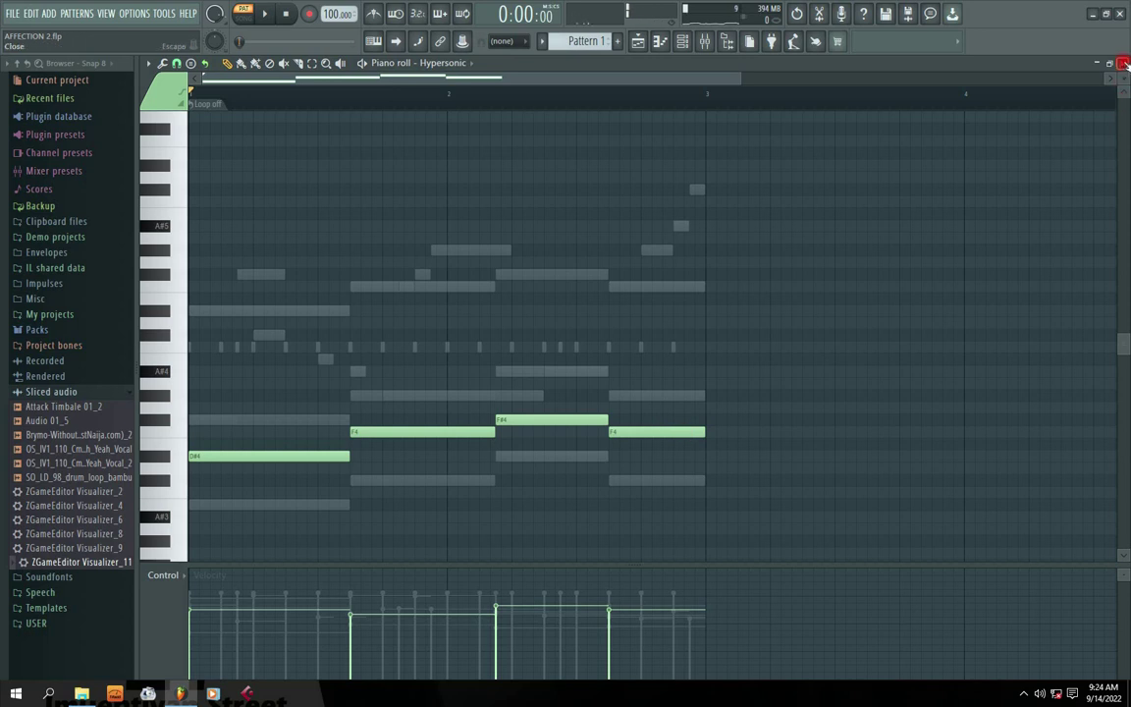
pyautogui.click(1122, 63)
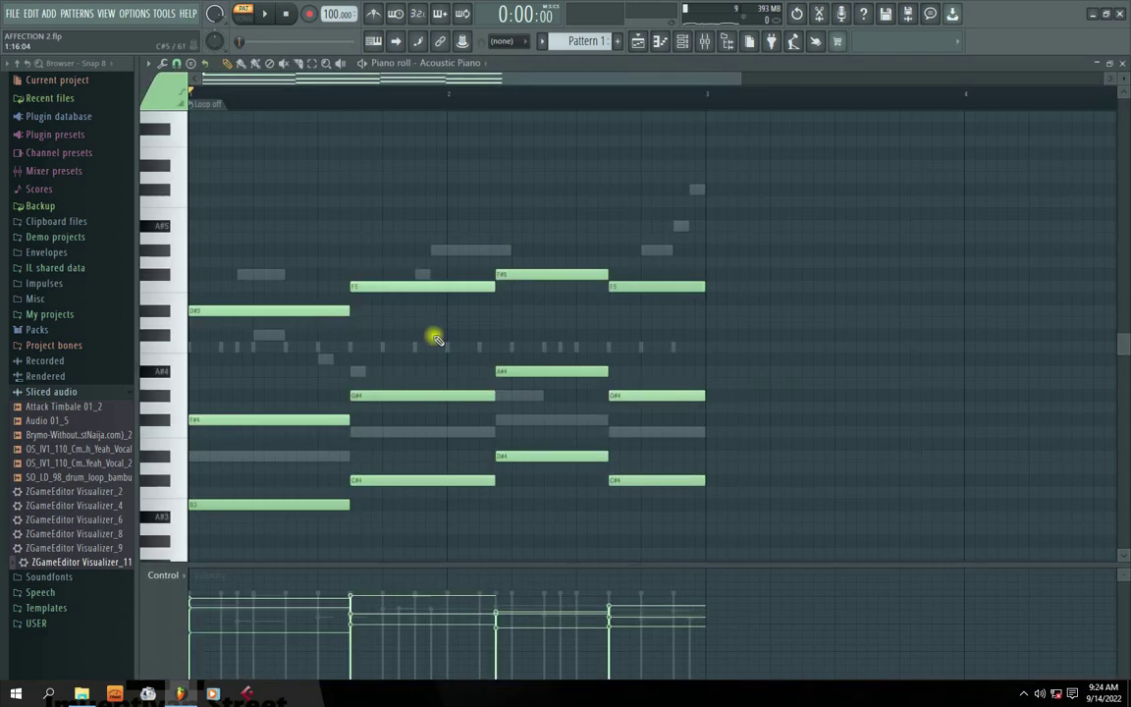
pyautogui.click(432, 329)
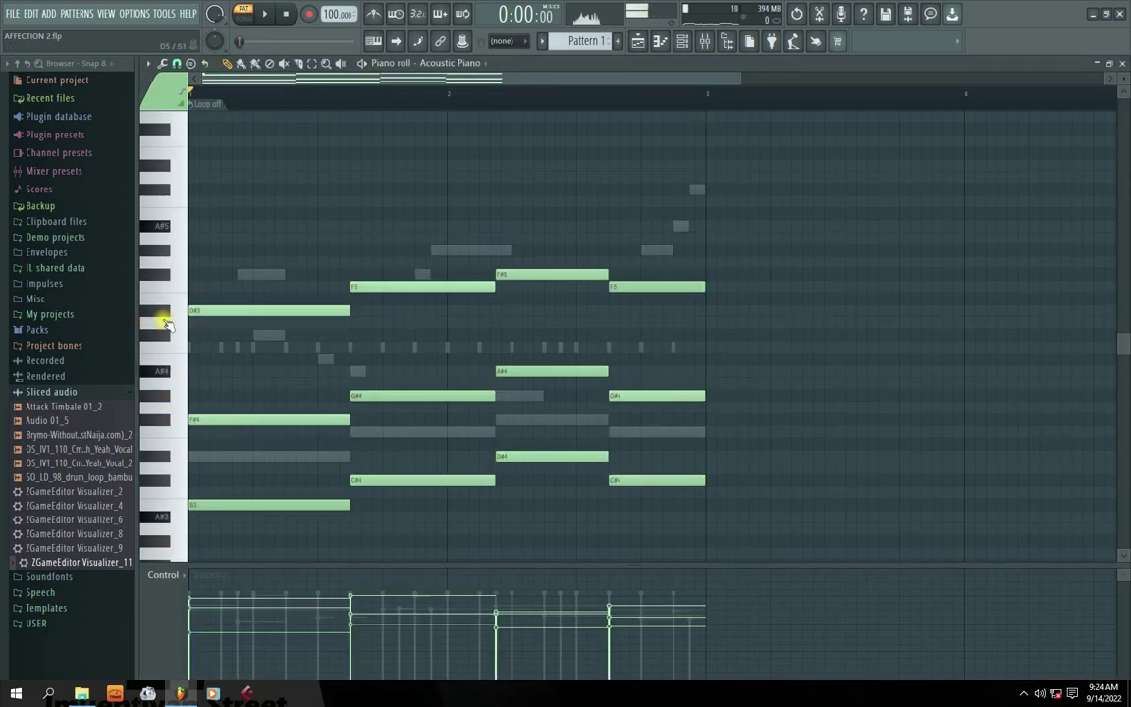
pyautogui.click(1122, 61)
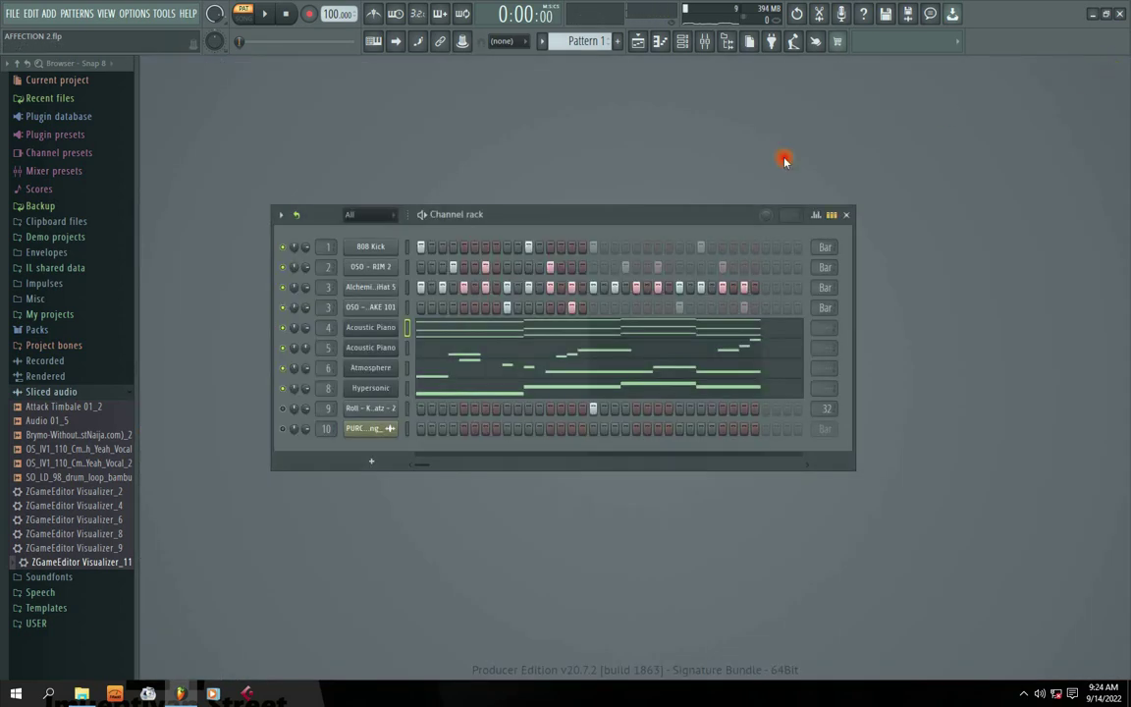
# View the second Acoustic Piano's melody in the piano roll, audition the F#5, D#5 and C#5 keys, and close it
pyautogui.click(431, 350)
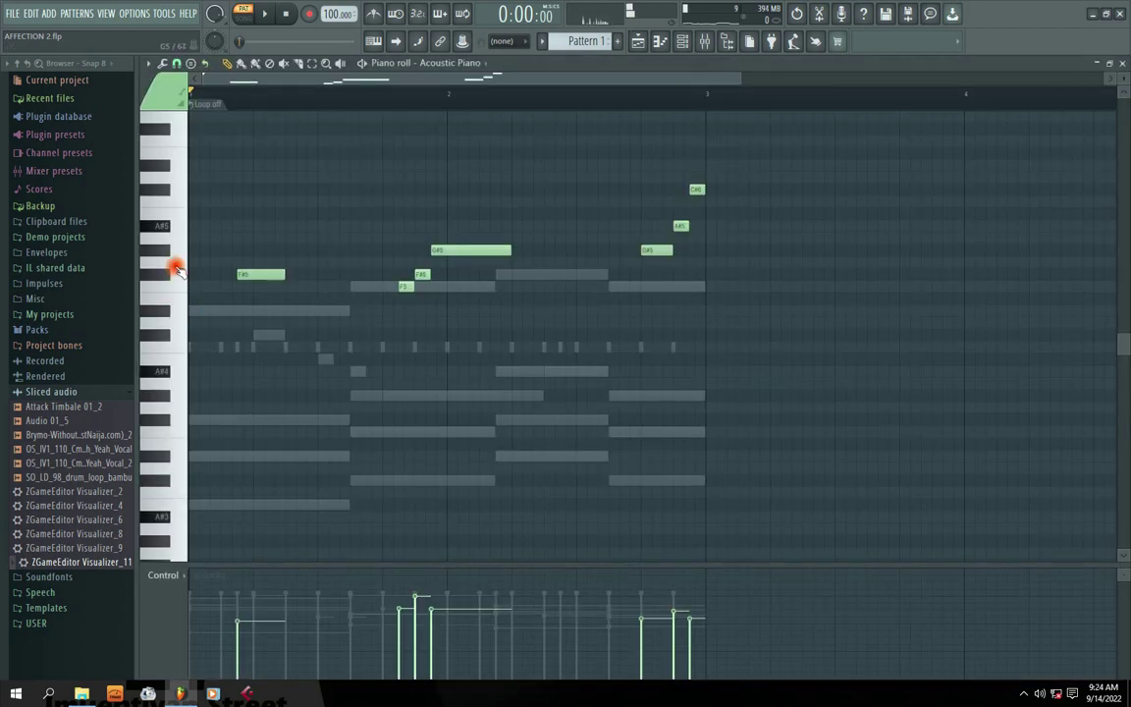
pyautogui.click(171, 275)
pyautogui.click(1122, 61)
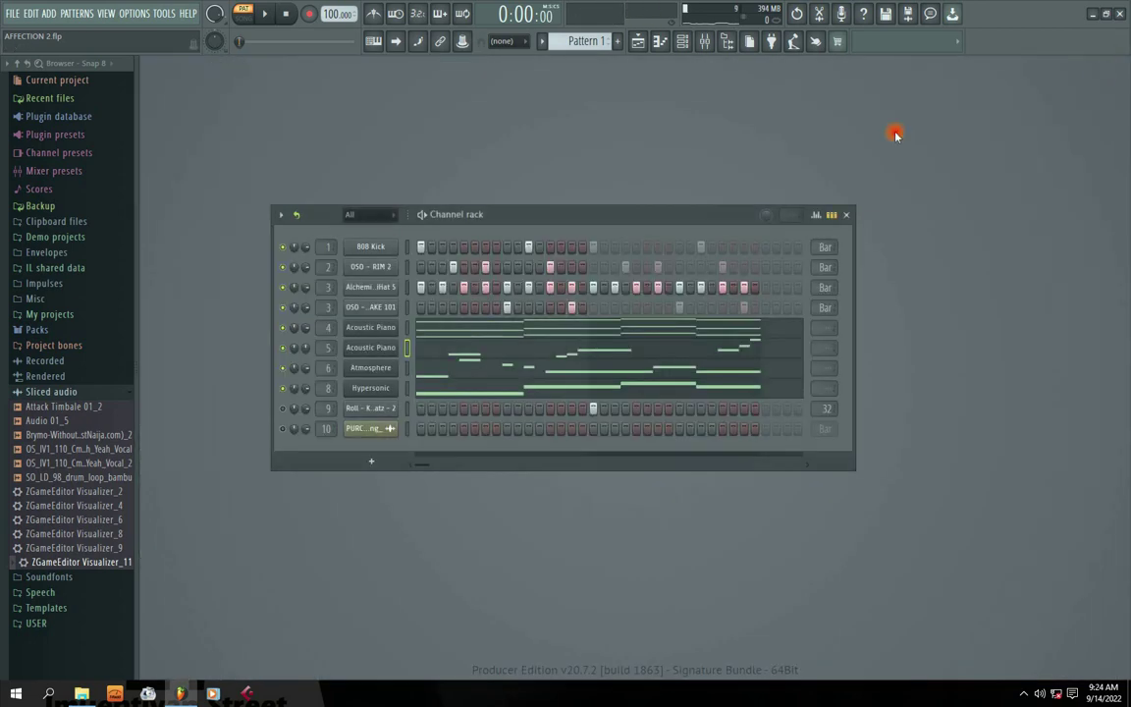
pyautogui.click(427, 351)
pyautogui.click(168, 279)
pyautogui.click(165, 311)
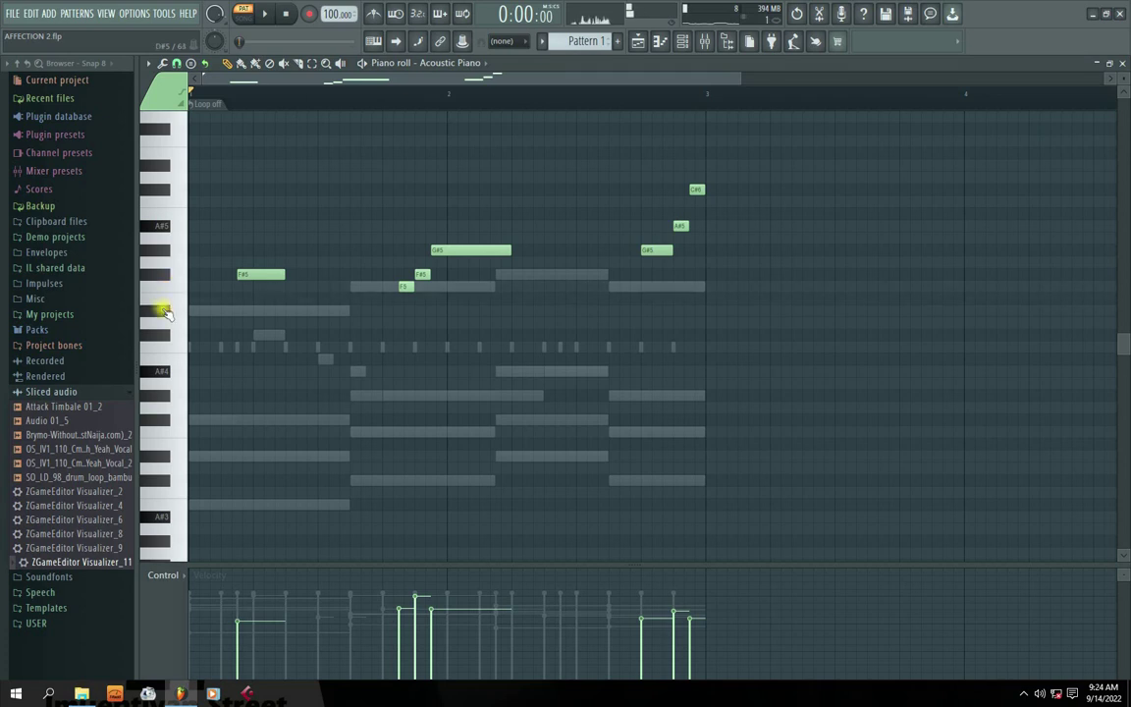
pyautogui.click(164, 334)
pyautogui.click(1122, 62)
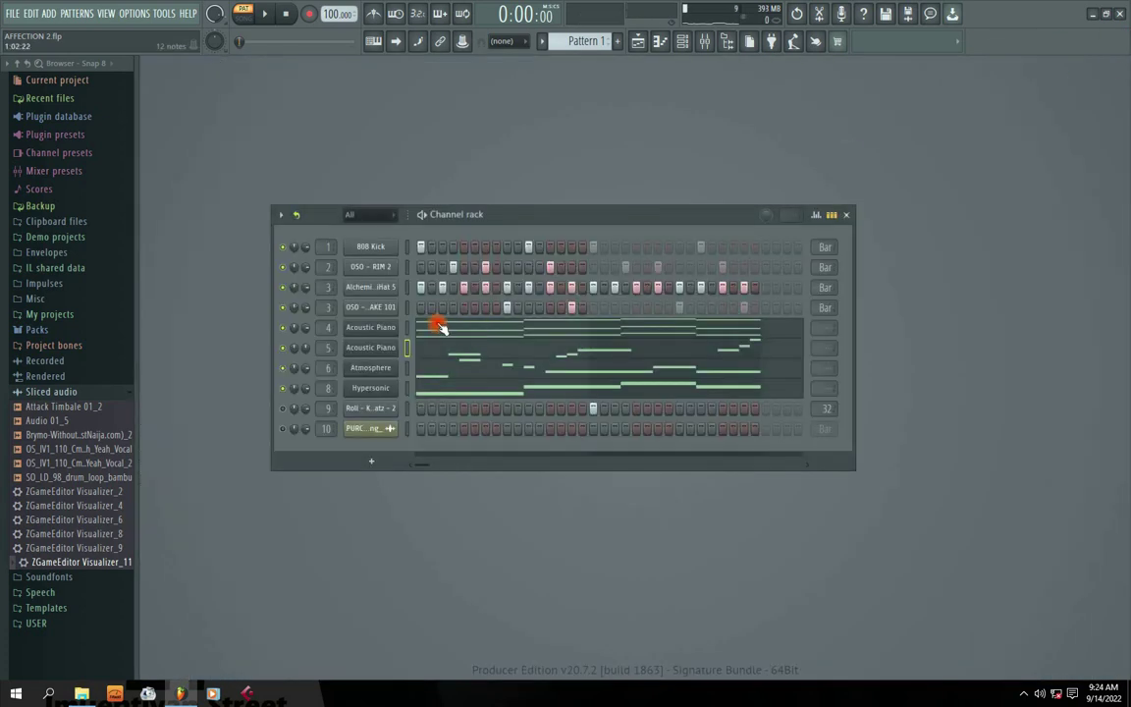
# View the Atmosphere notes in the piano roll, audition keys from F#4 up to B4, and close it
pyautogui.click(461, 363)
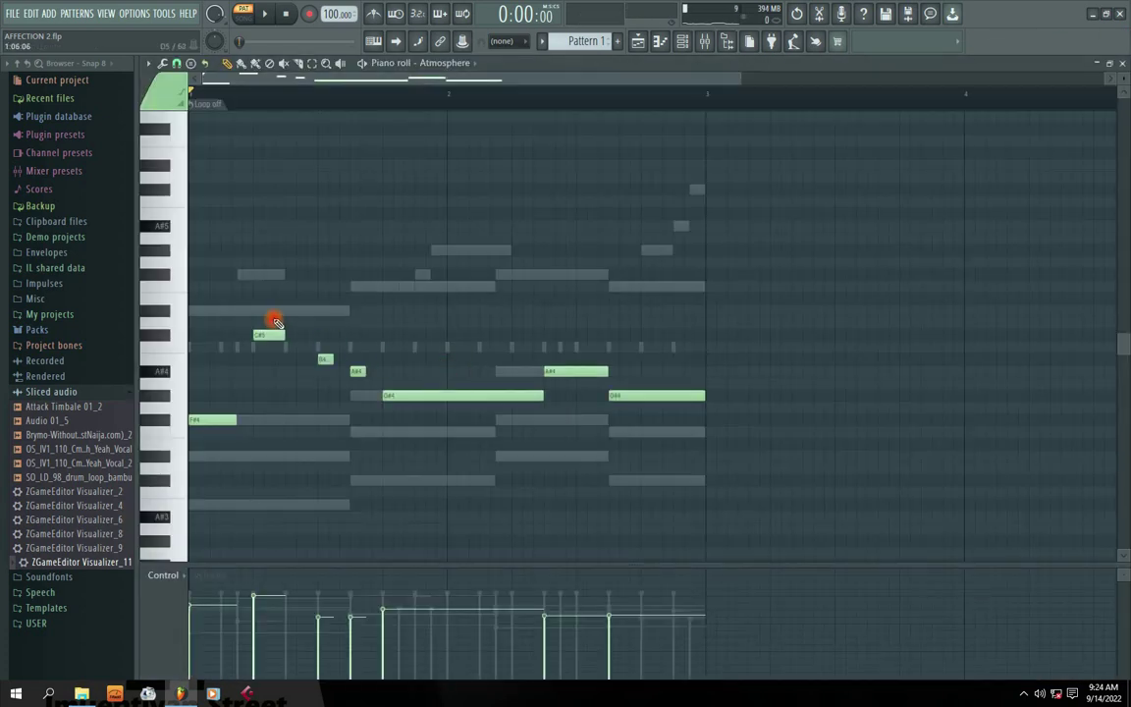
pyautogui.click(166, 423)
pyautogui.click(177, 408)
pyautogui.click(179, 386)
pyautogui.click(179, 359)
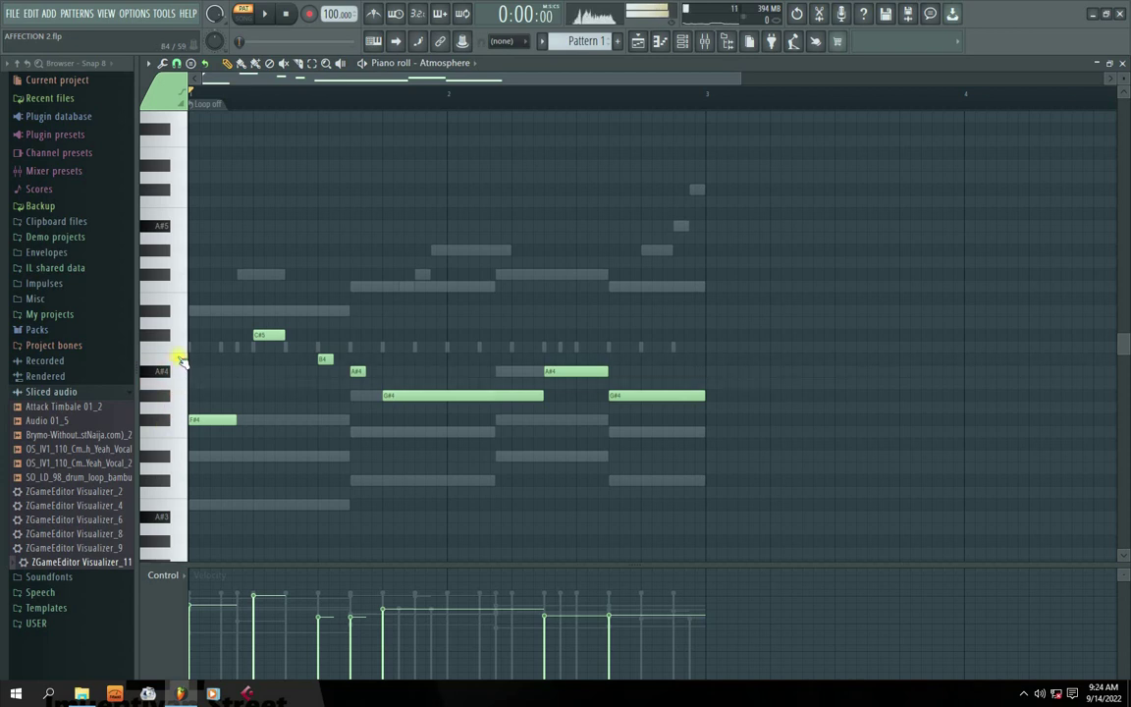
pyautogui.click(1122, 64)
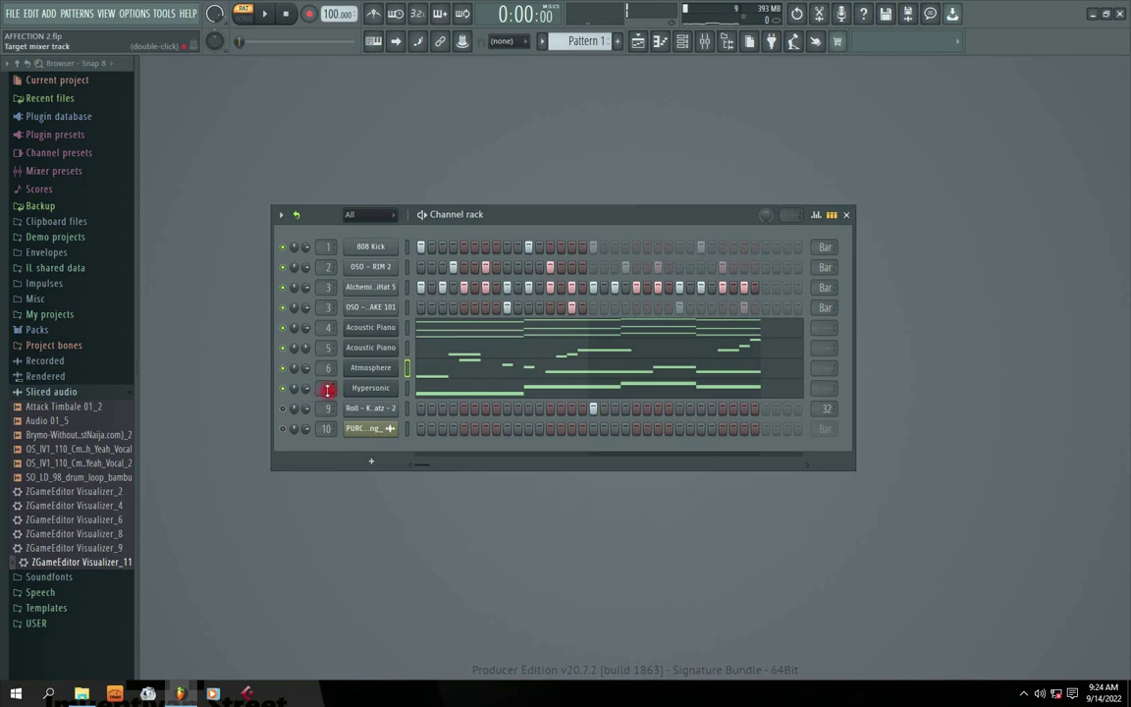
# View the Hypersonic bass notes in the piano roll, audition the D#4 and F4 keys, and return to the channel rack
pyautogui.click(423, 389)
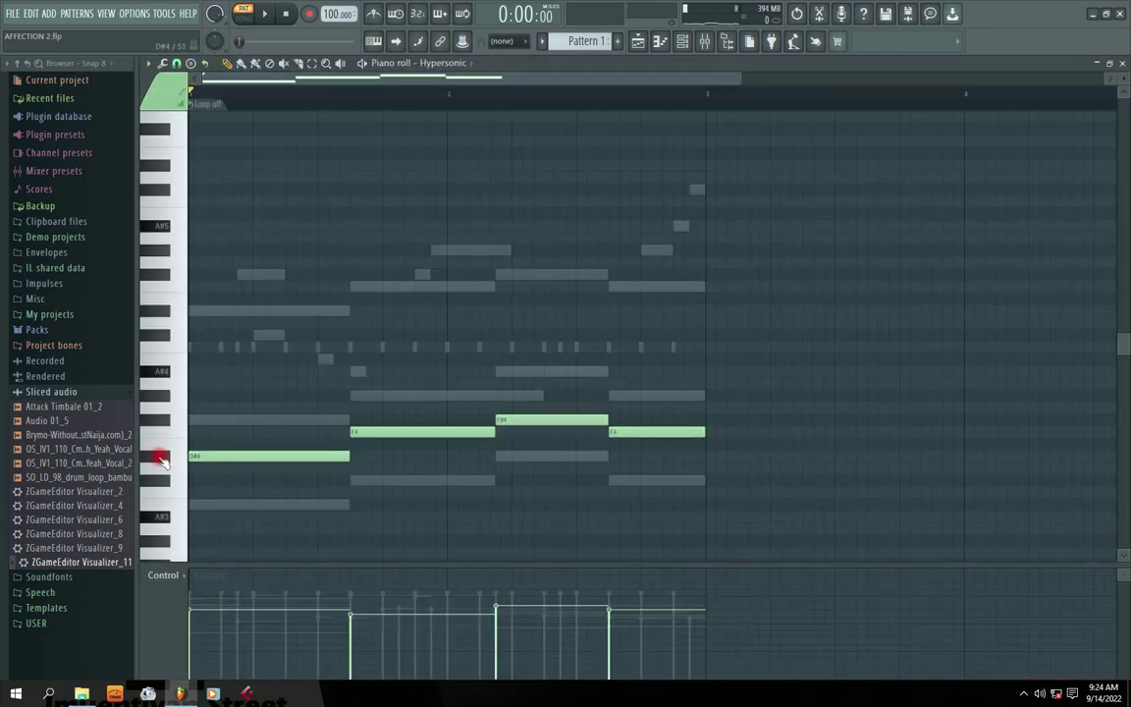
pyautogui.click(162, 457)
pyautogui.click(175, 433)
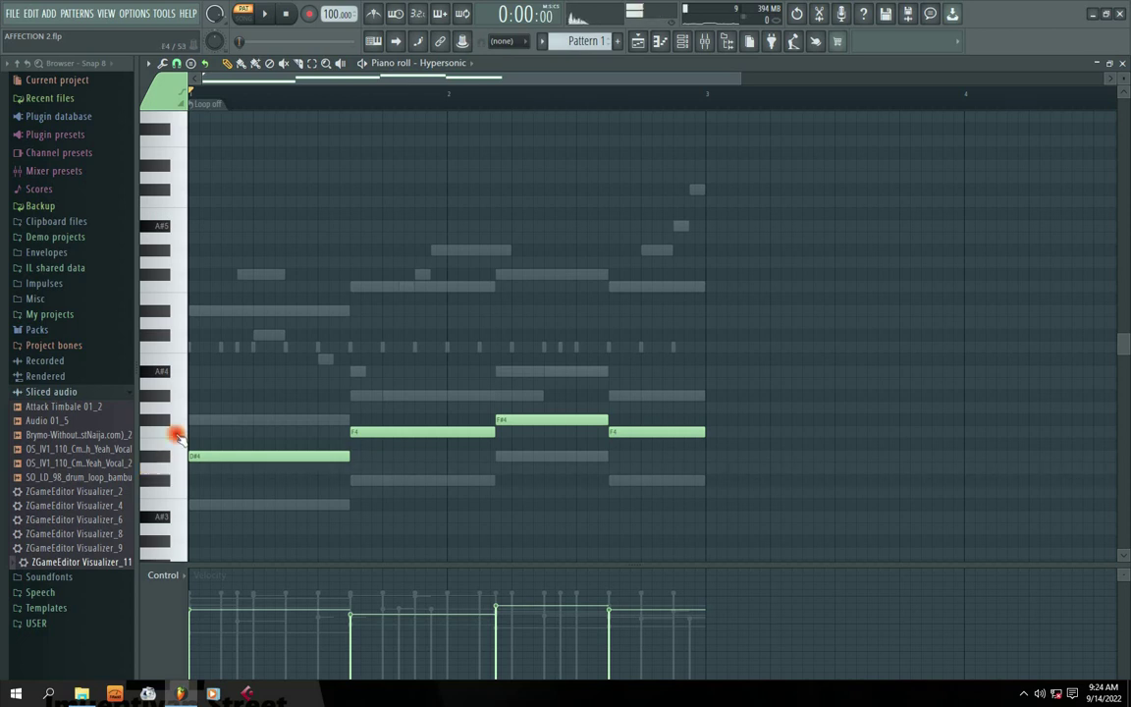
pyautogui.click(164, 457)
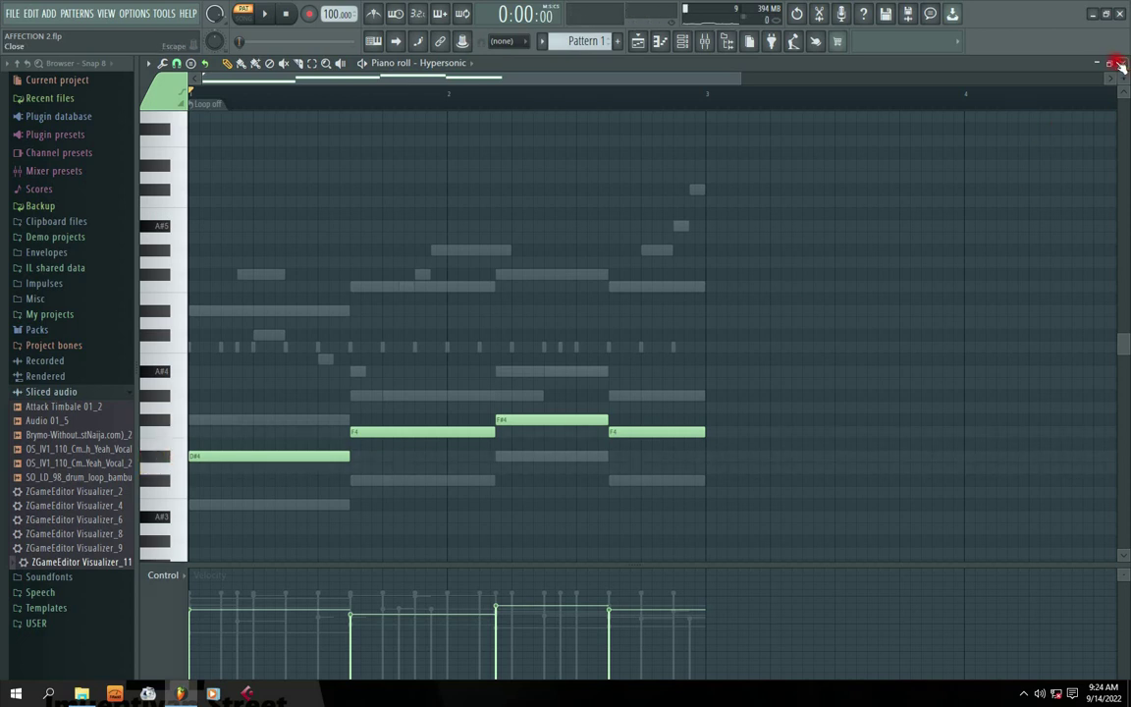
pyautogui.press('F7')
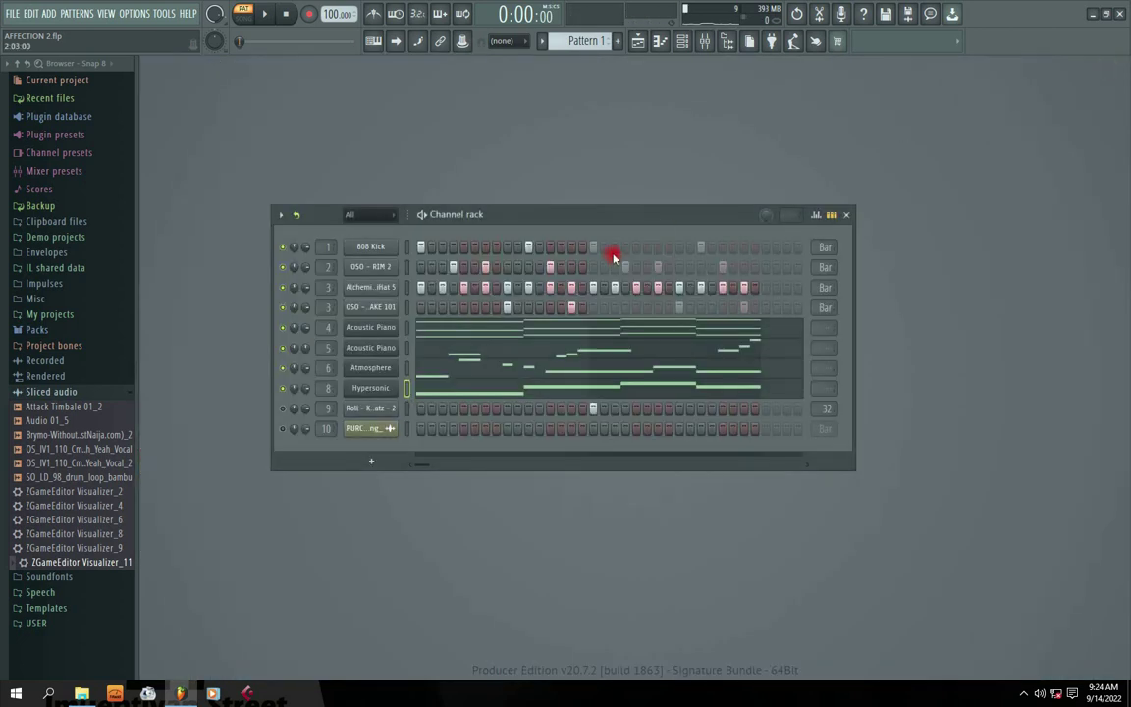
pyautogui.moveTo(528, 216); pyautogui.dragTo(517, 239)
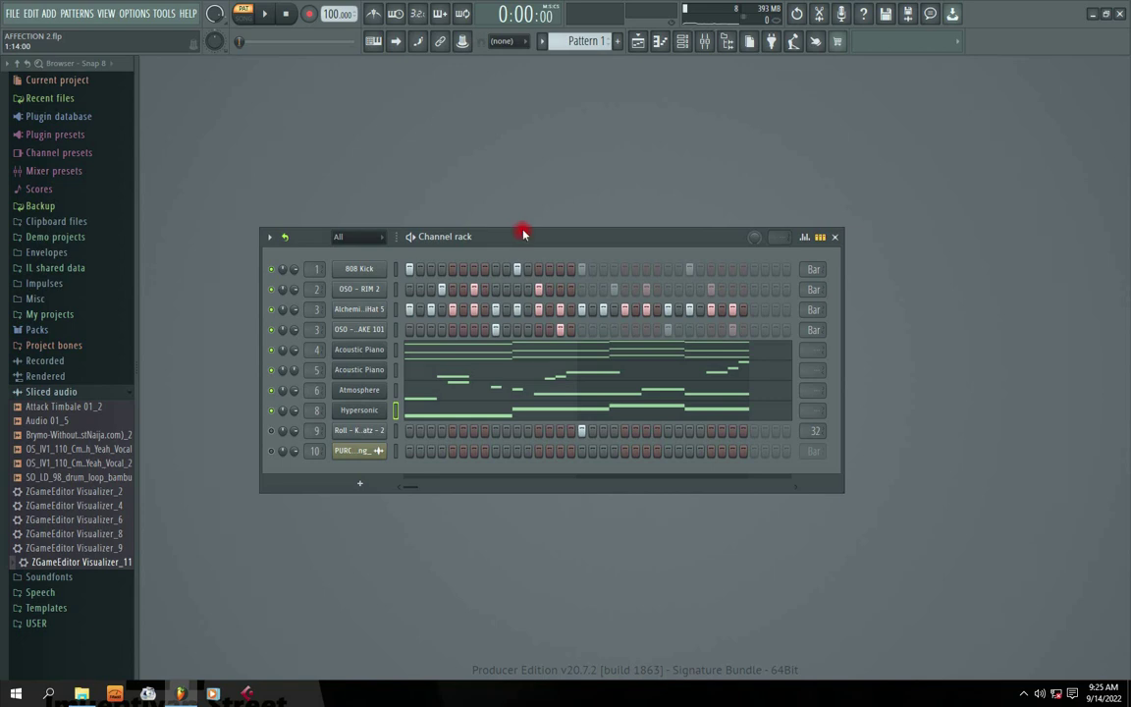
pyautogui.moveTo(500, 243); pyautogui.dragTo(500, 237)
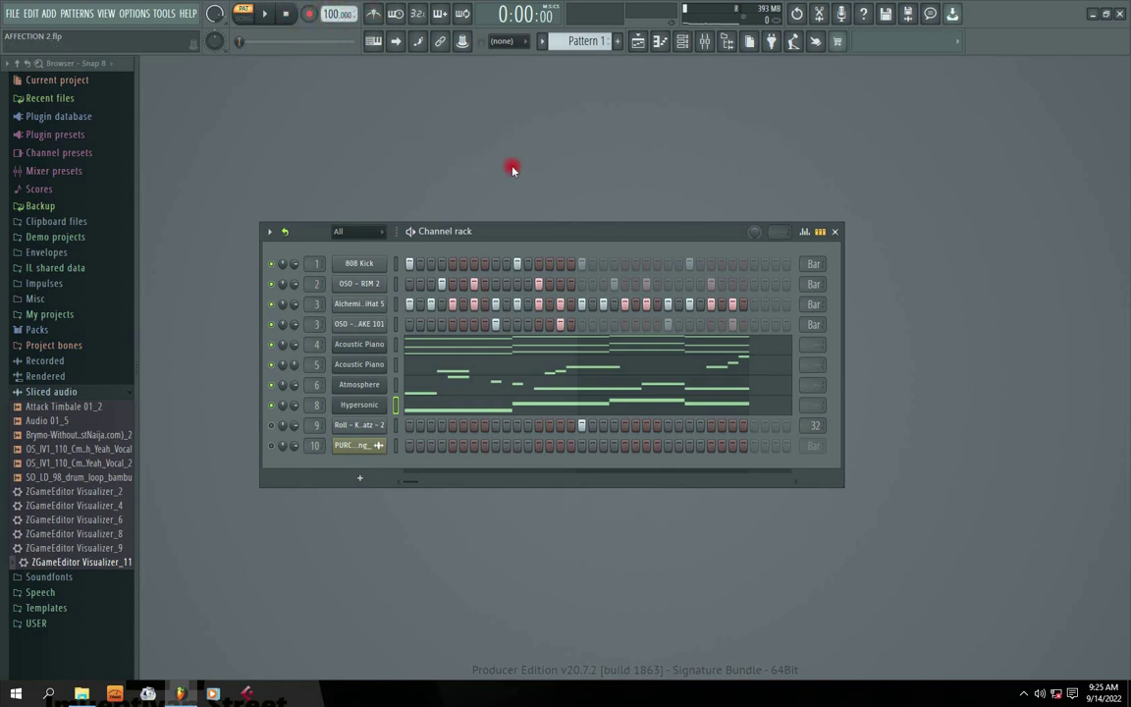
pyautogui.moveTo(491, 240); pyautogui.dragTo(494, 222)
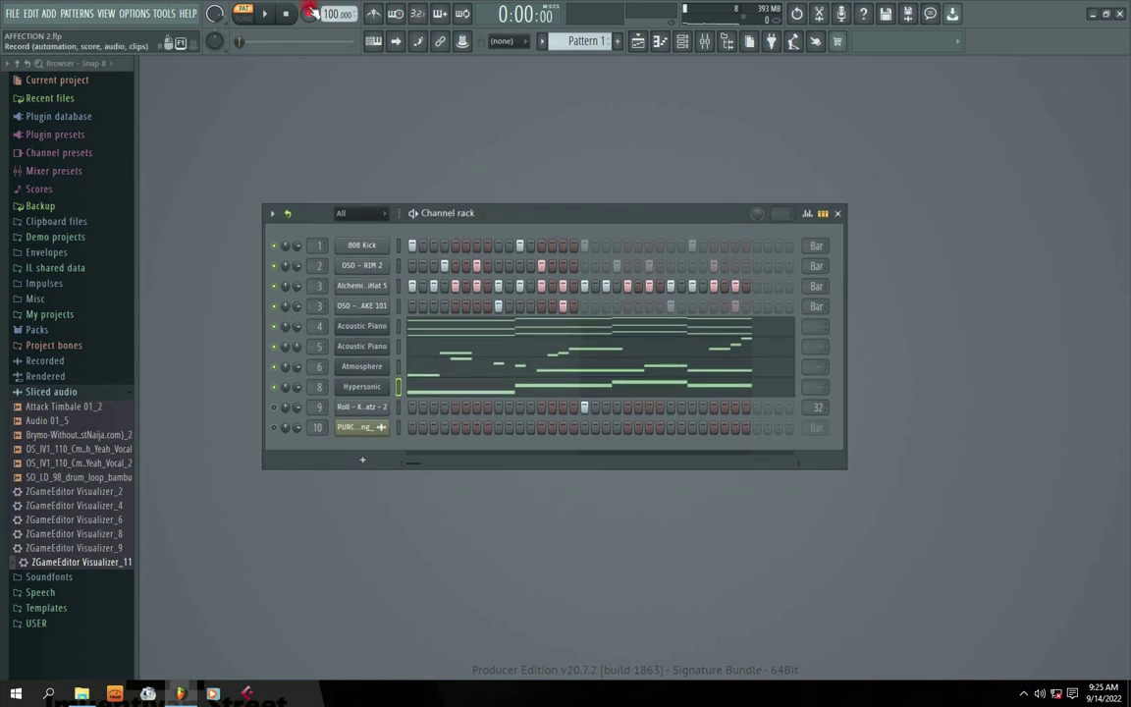
# Open the 808 Kick and OSO - RIM 2 sample settings in turn, preview each sound, and close both windows
pyautogui.click(362, 244)
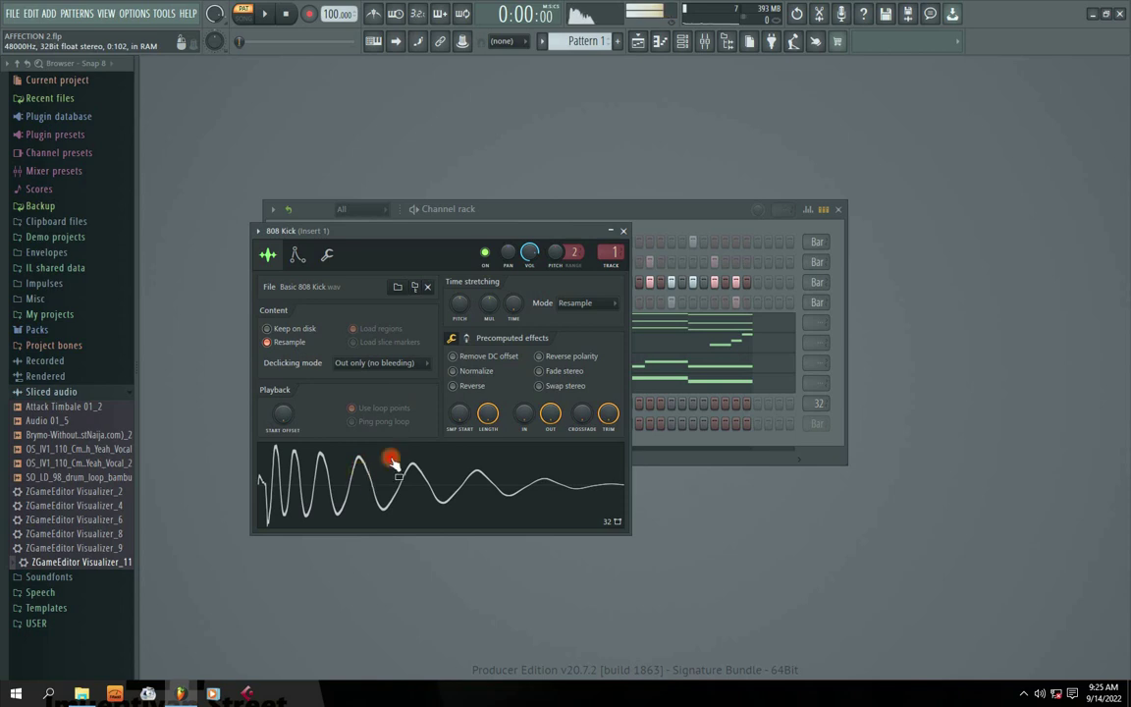
pyautogui.click(622, 231)
pyautogui.click(339, 263)
pyautogui.click(376, 504)
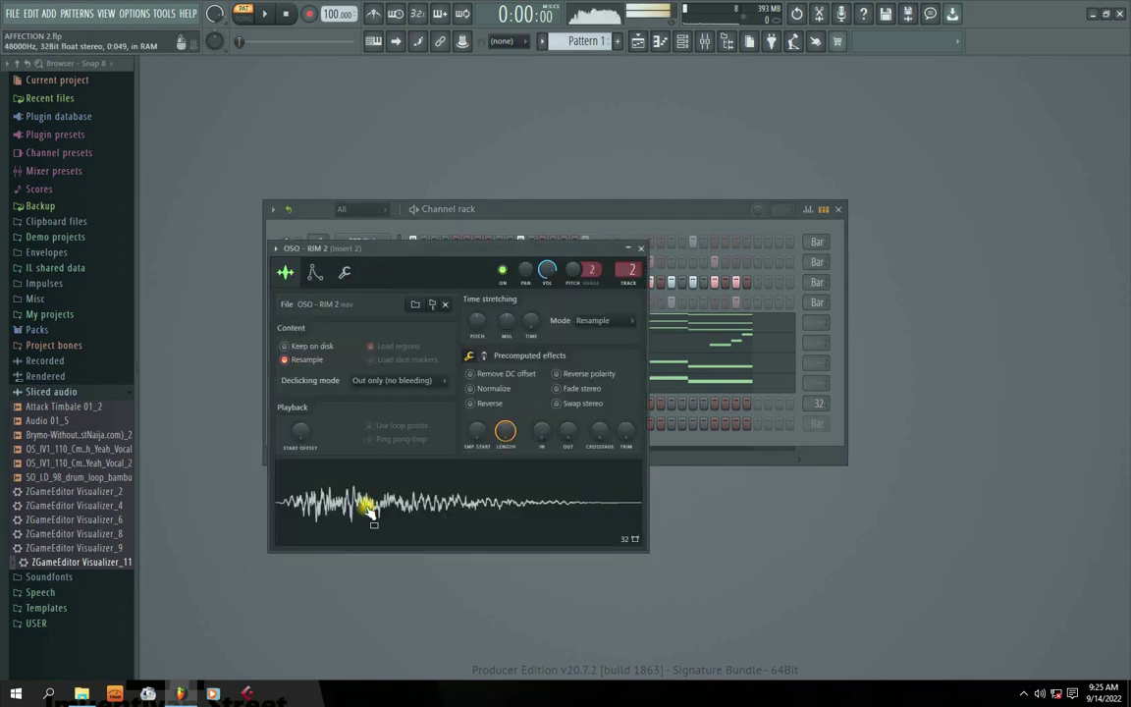
pyautogui.click(378, 504)
pyautogui.click(390, 505)
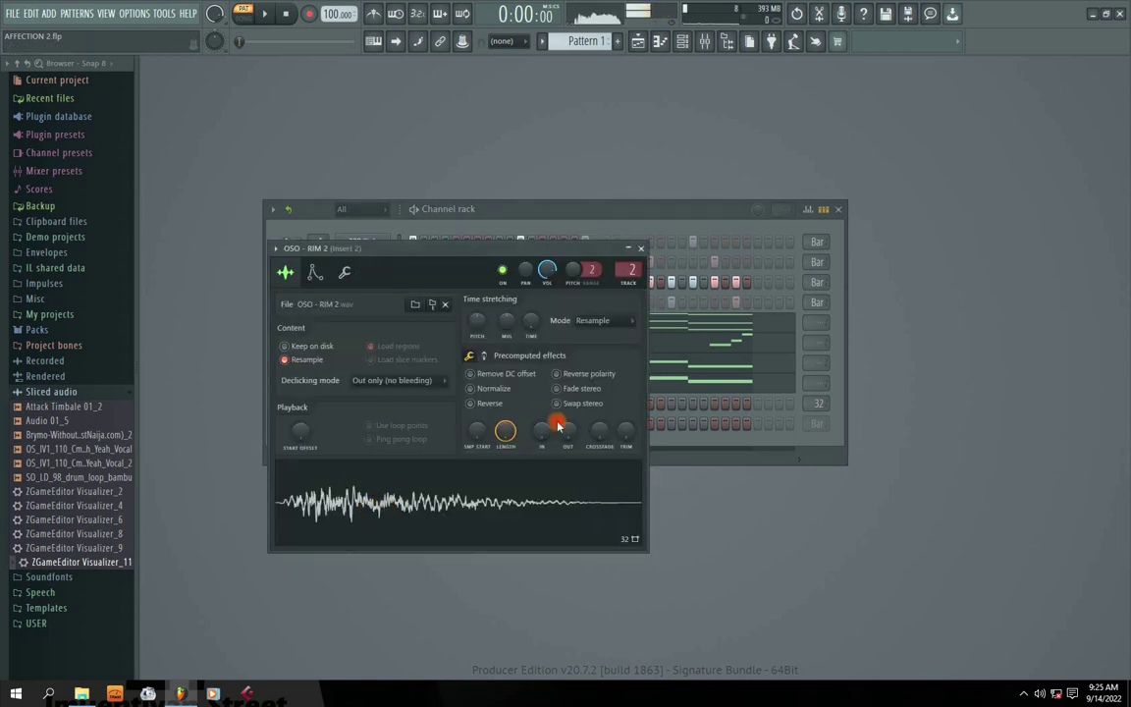
pyautogui.click(641, 247)
# Preview the Alchemist HiHat 5 sample, close its settings, and preview OSO - SHAKE 101 from its waveform
pyautogui.click(359, 282)
pyautogui.click(353, 444)
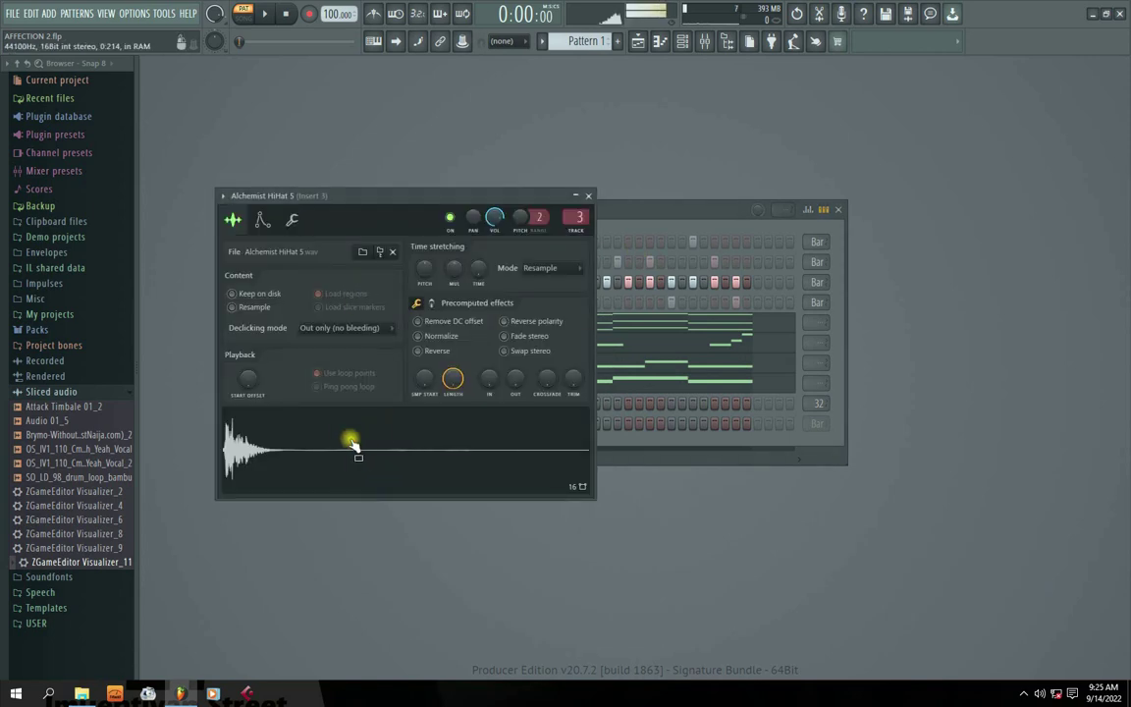
pyautogui.click(590, 198)
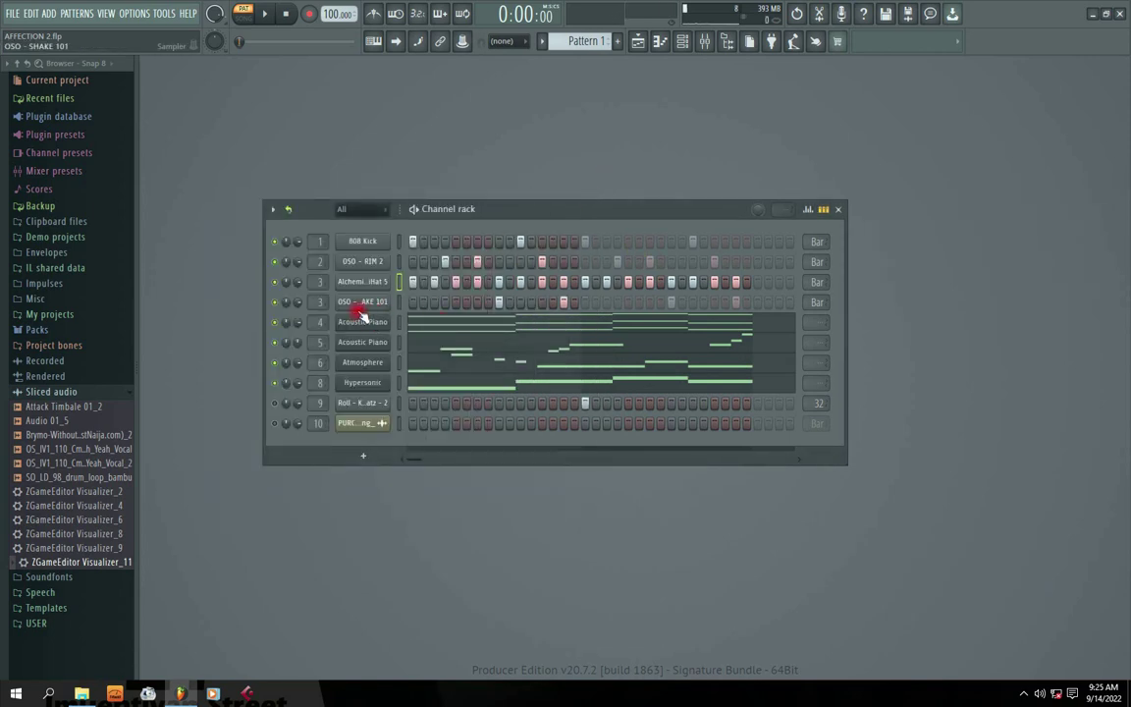
pyautogui.click(362, 301)
pyautogui.click(388, 392)
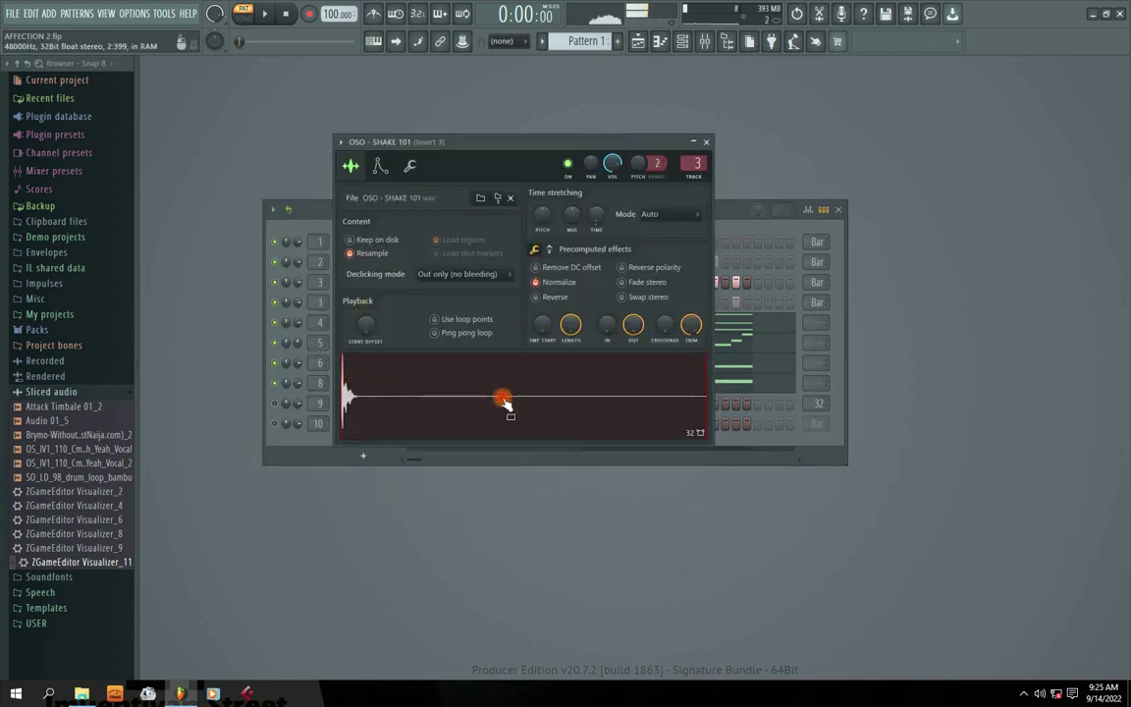
# Close the OSO - SHAKE 101 settings, solo the Acoustic Piano channel on mixer track 4, and play it
pyautogui.click(707, 142)
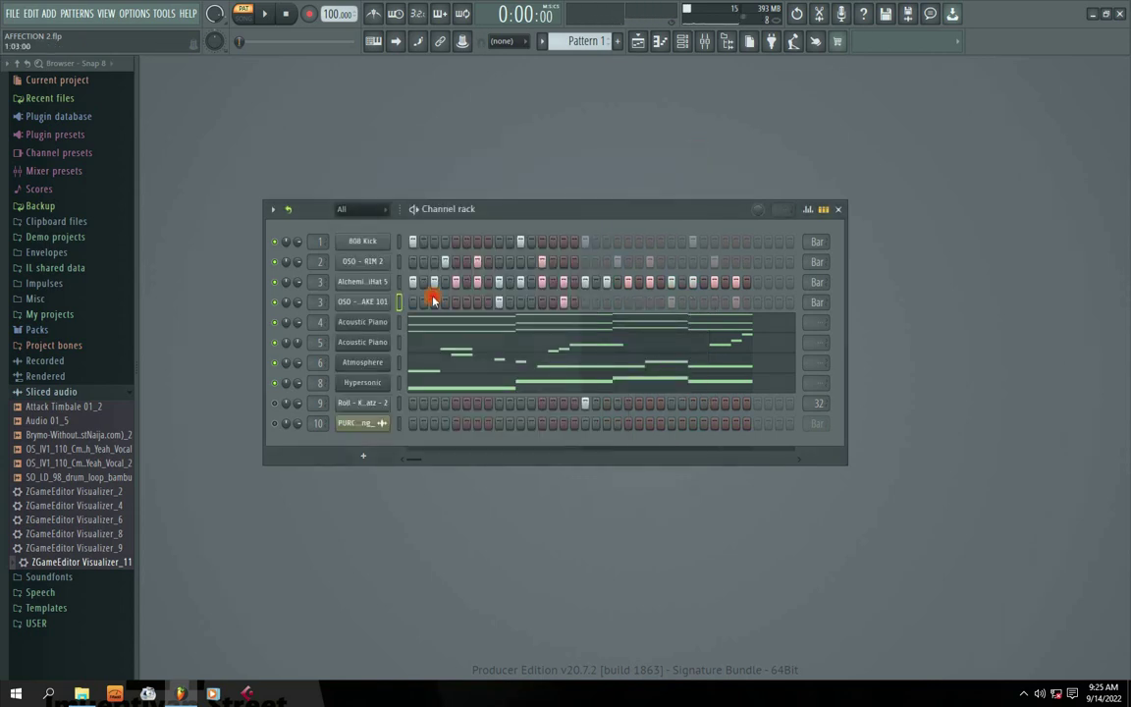
pyautogui.rightClick(276, 323)
pyautogui.click(291, 330)
pyautogui.click(266, 13)
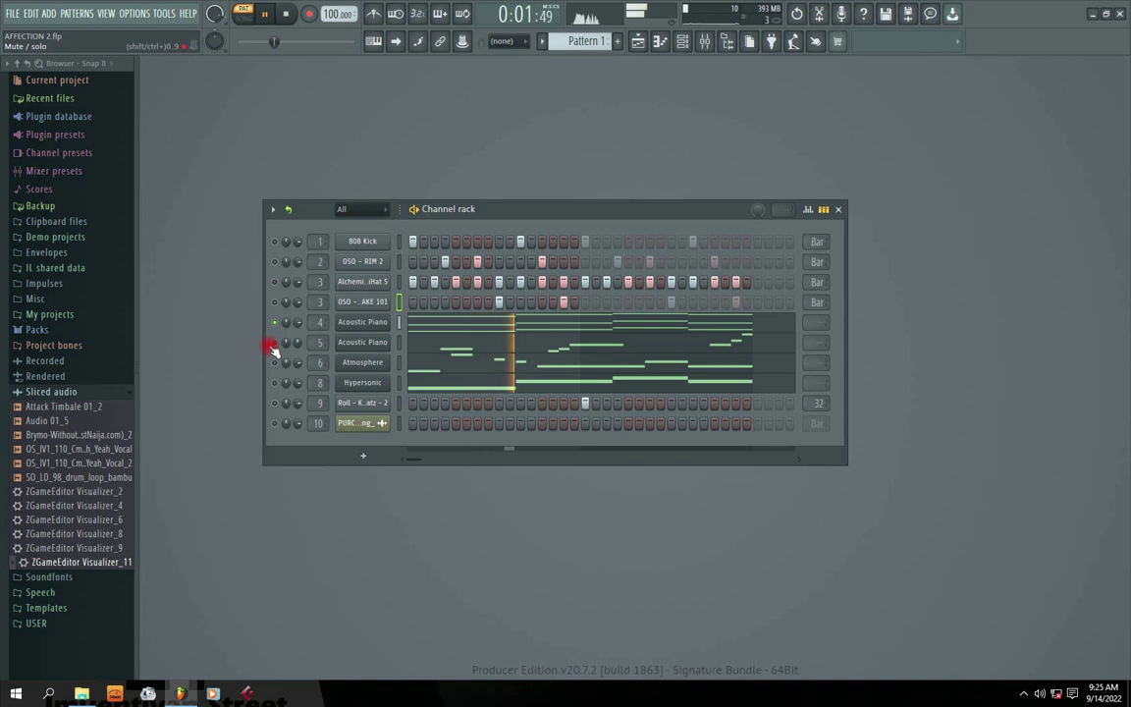
pyautogui.press('space')
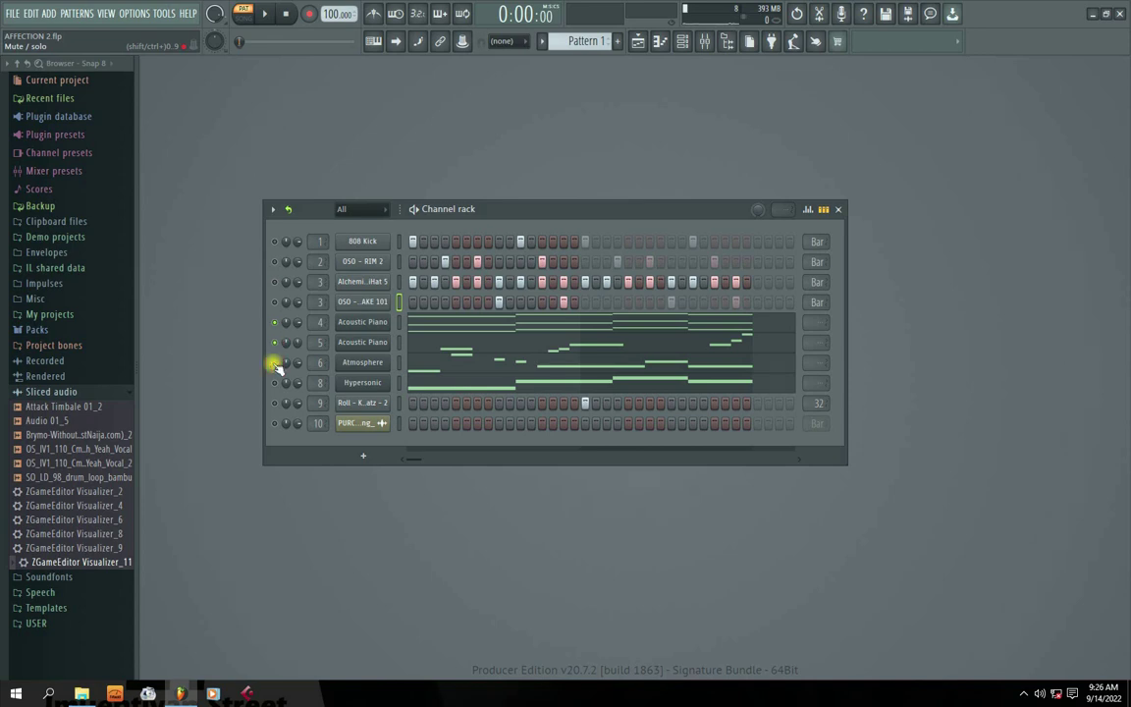
# Play Pattern 1 with the second Acoustic Piano and Atmosphere unmuted, viewing the second piano's FLEX preset during playback
pyautogui.click(266, 15)
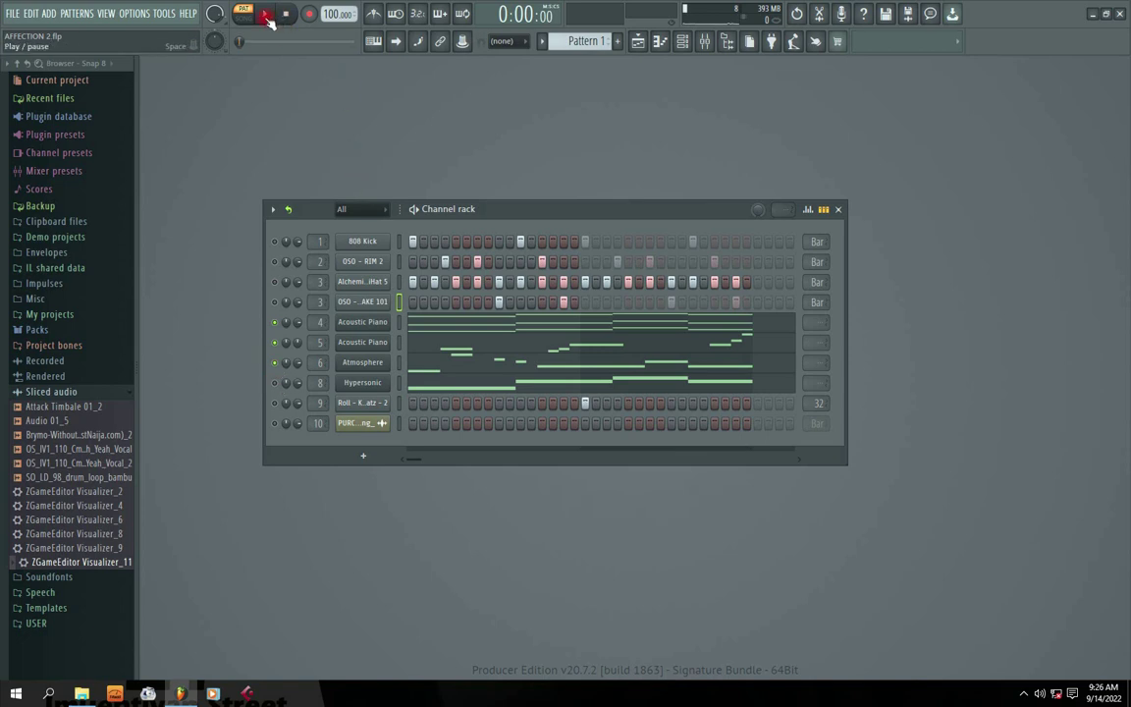
pyautogui.click(371, 344)
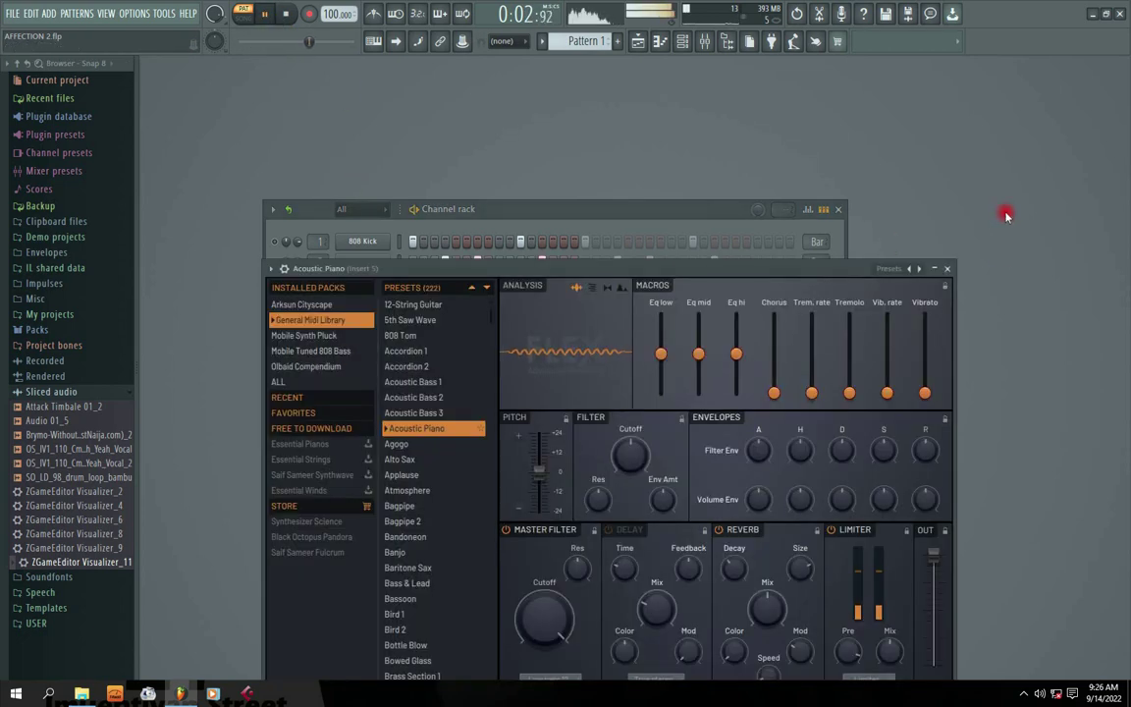
pyautogui.click(950, 269)
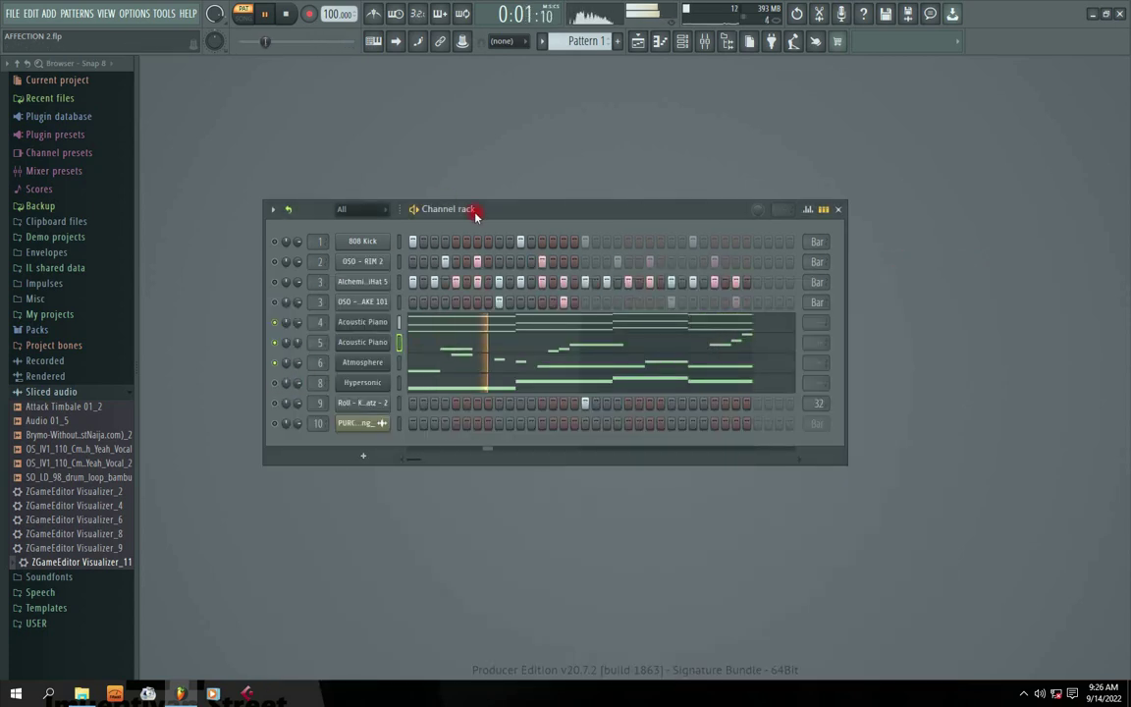
pyautogui.moveTo(475, 215); pyautogui.dragTo(481, 187)
pyautogui.press('space')
# View the Hypersonic Sub Bass instrument, close it, unmute the Hypersonic channel, and start playback
pyautogui.click(366, 359)
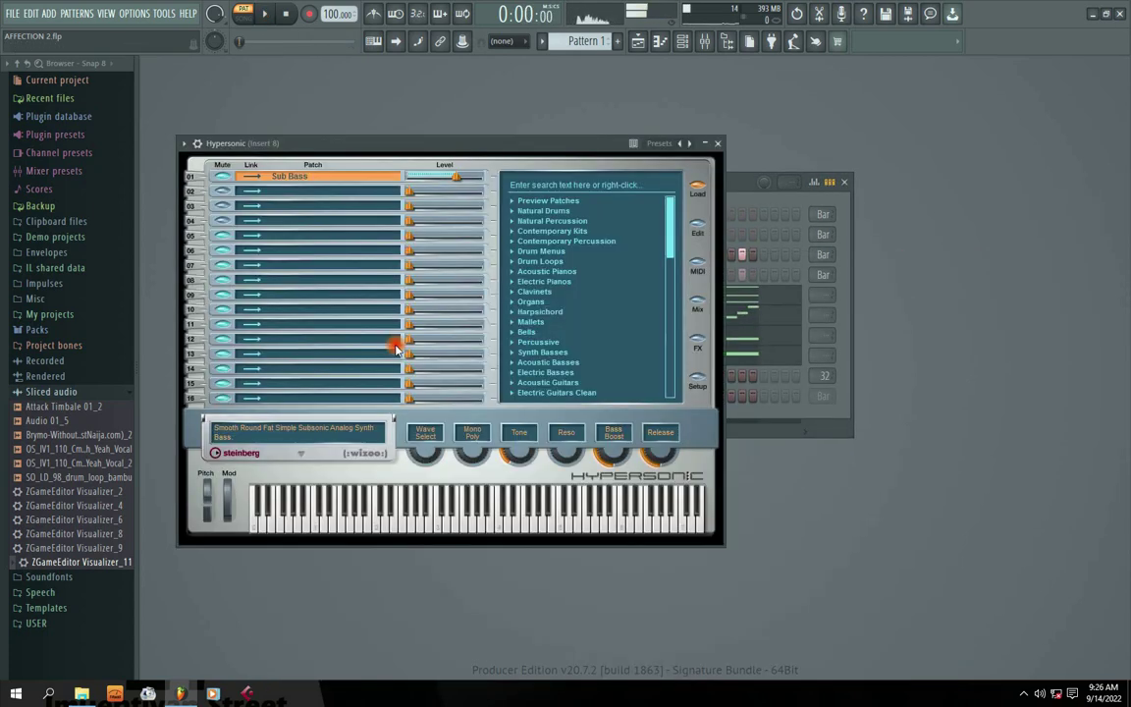
pyautogui.click(717, 144)
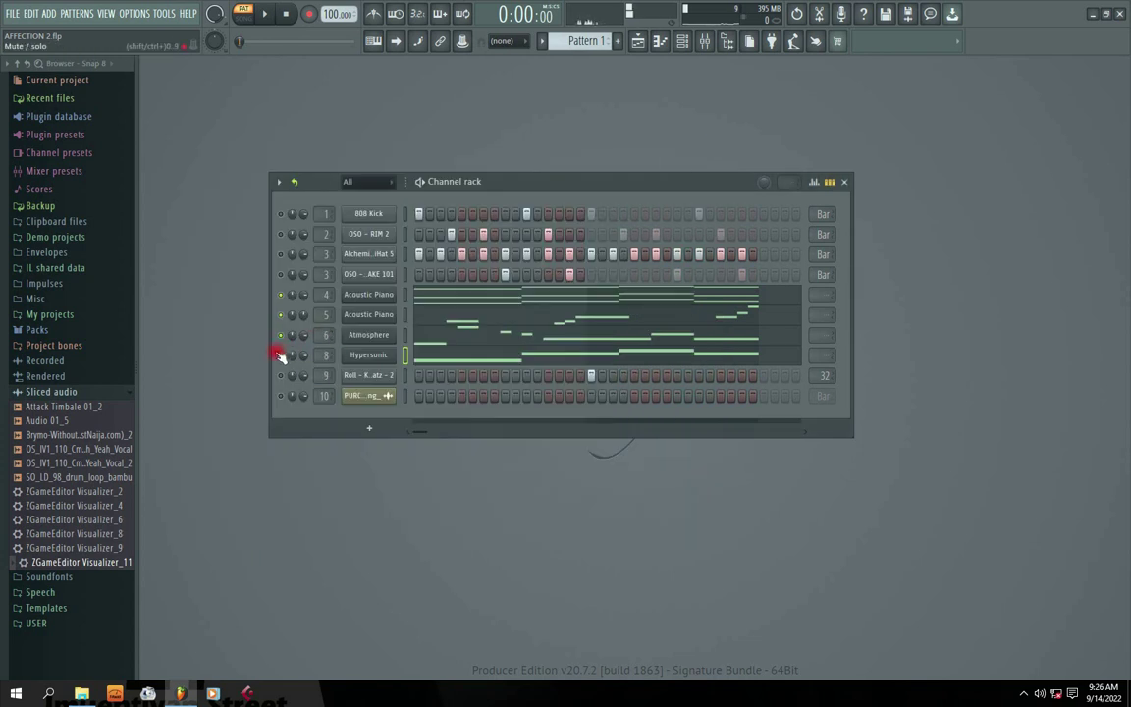
pyautogui.click(280, 356)
pyautogui.moveTo(479, 188); pyautogui.dragTo(482, 189)
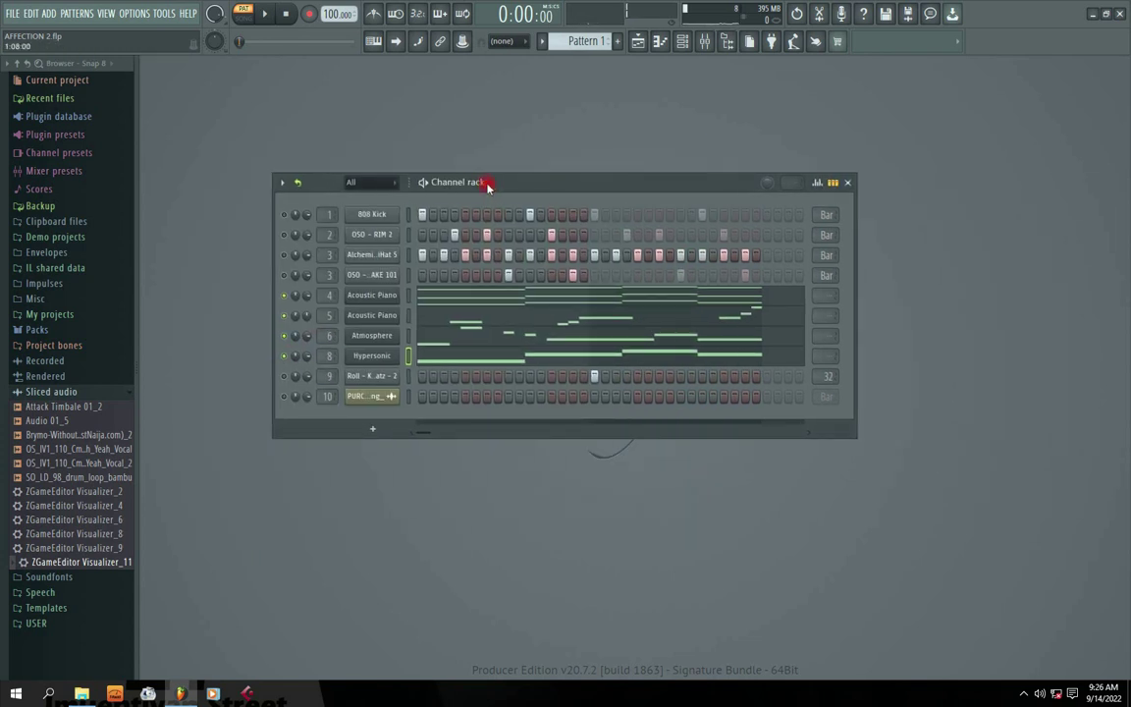
pyautogui.press('space')
# Unmute the Roll - KGbeatz - 2 and PURCHASE-YOUR-TRACKS-TODAY tag channels during playback, then stop the pattern
pyautogui.click(289, 379)
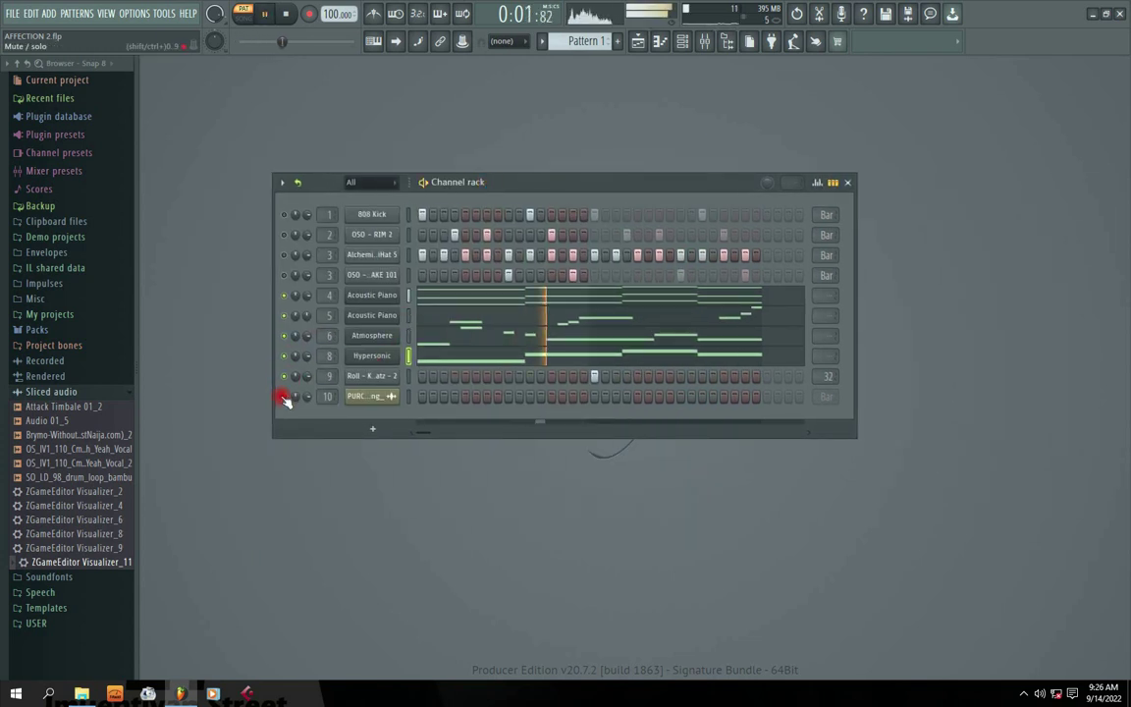
pyautogui.click(285, 397)
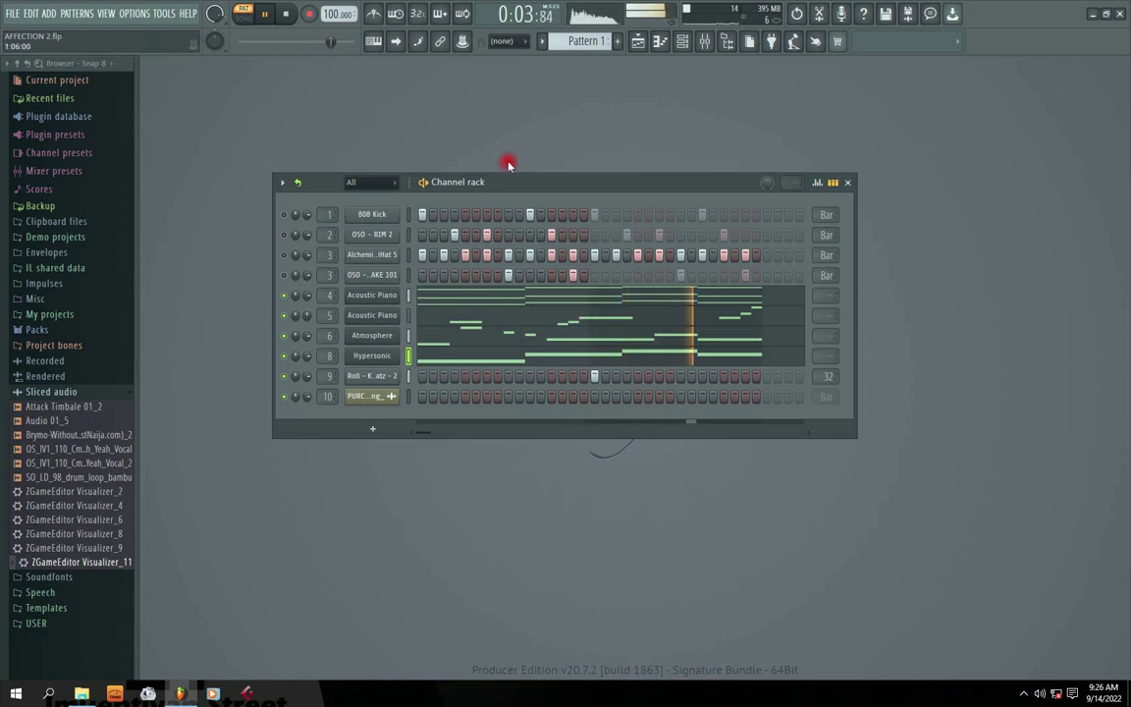
pyautogui.moveTo(503, 181); pyautogui.dragTo(510, 170)
pyautogui.click(400, 304)
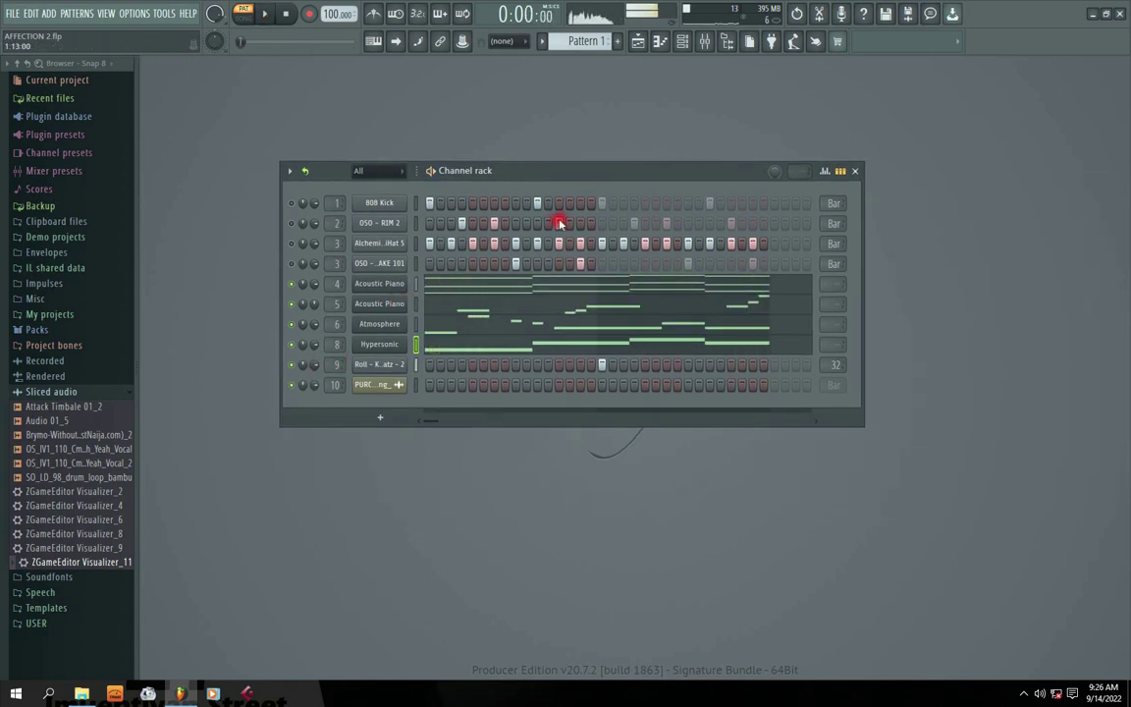
pyautogui.press('space')
# Look at the Roll - KGbeatz - 2 sample and the PURCHASE-YOUR-TRACKS-TODAY tag clip, returning to the channel rack
pyautogui.click(385, 365)
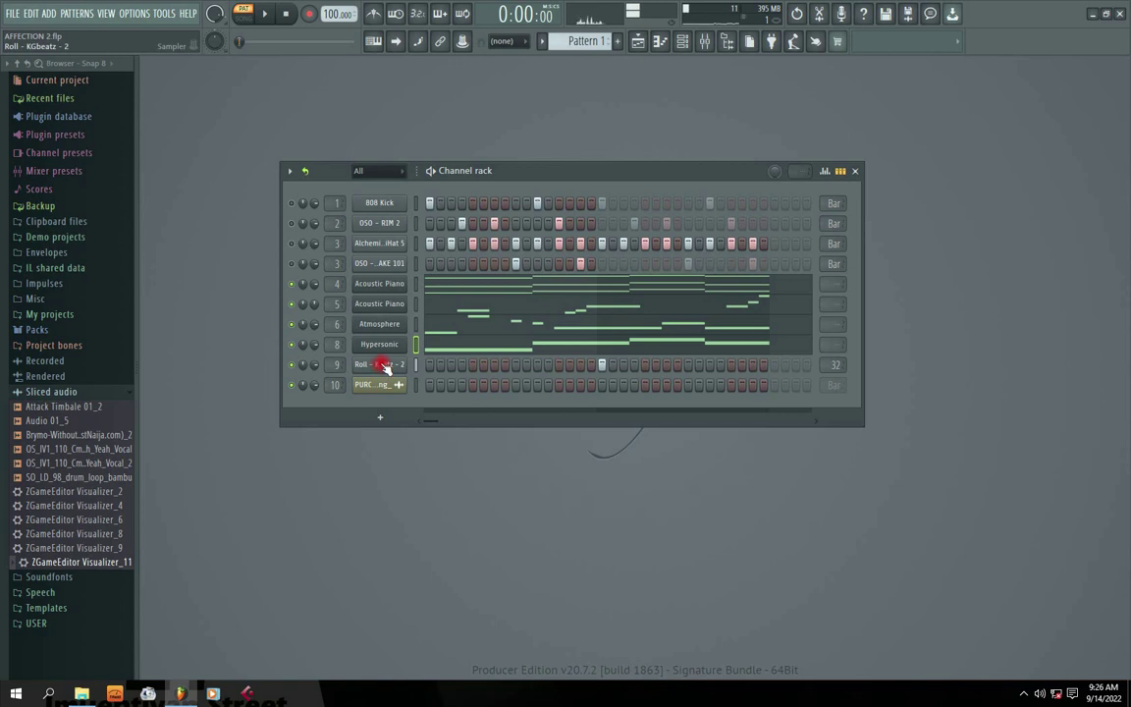
pyautogui.click(521, 189)
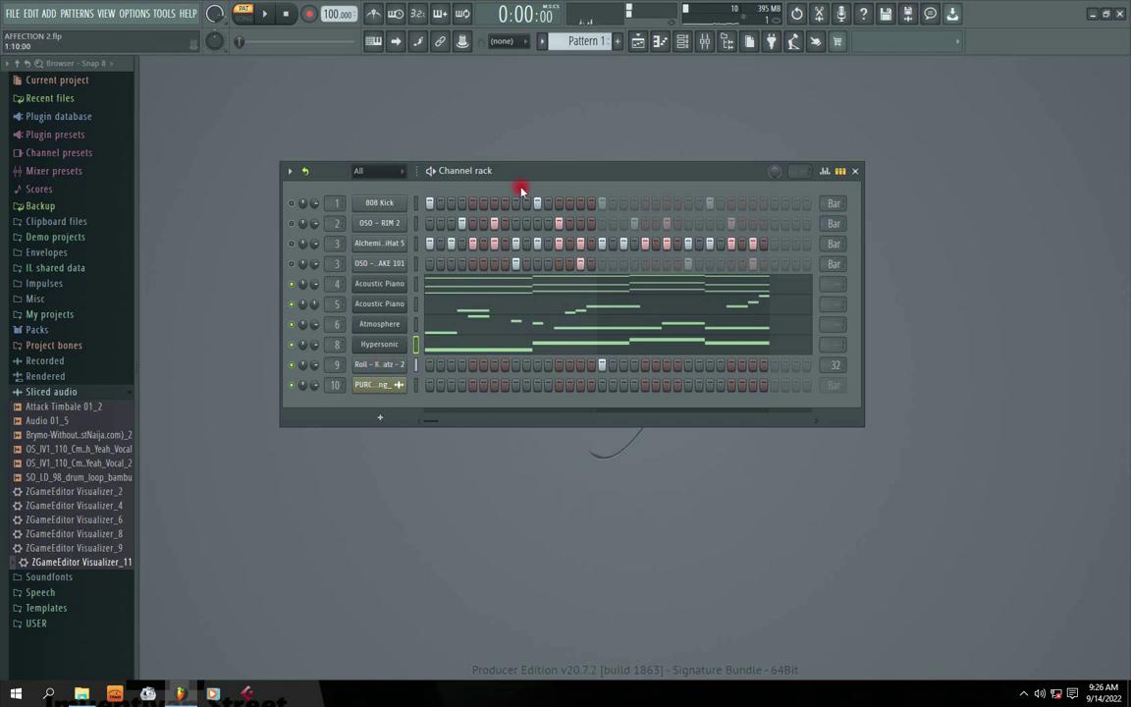
pyautogui.click(390, 172)
pyautogui.click(386, 189)
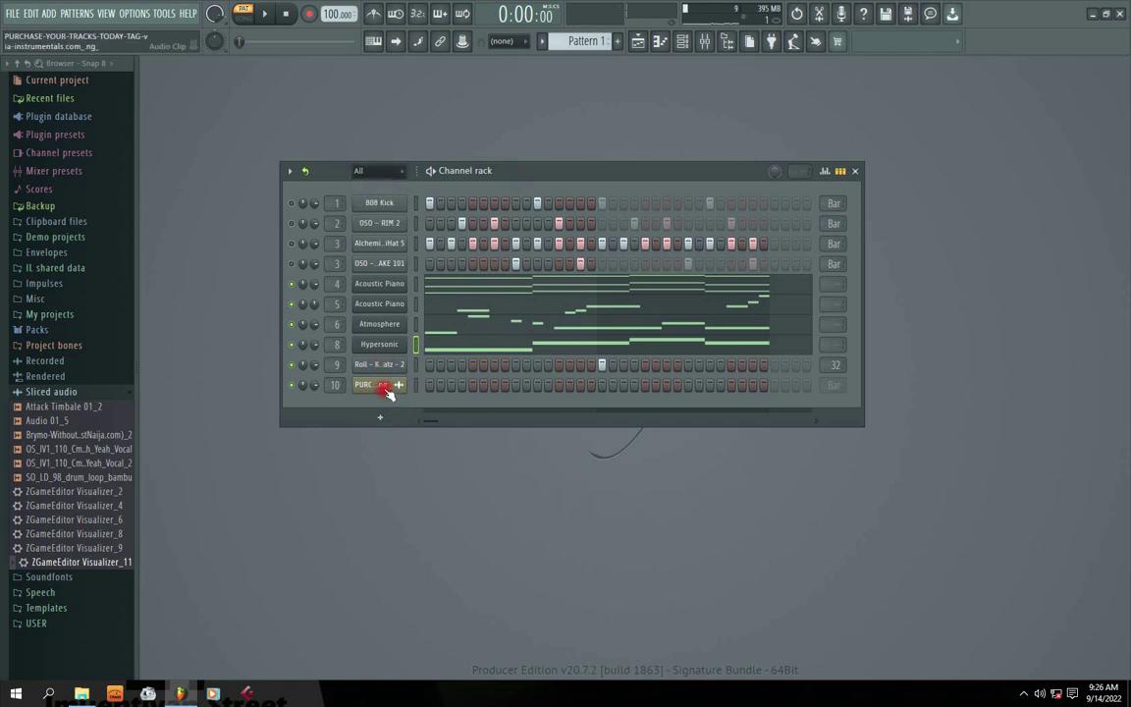
pyautogui.click(383, 385)
pyautogui.click(546, 191)
pyautogui.moveTo(508, 162); pyautogui.dragTo(511, 170)
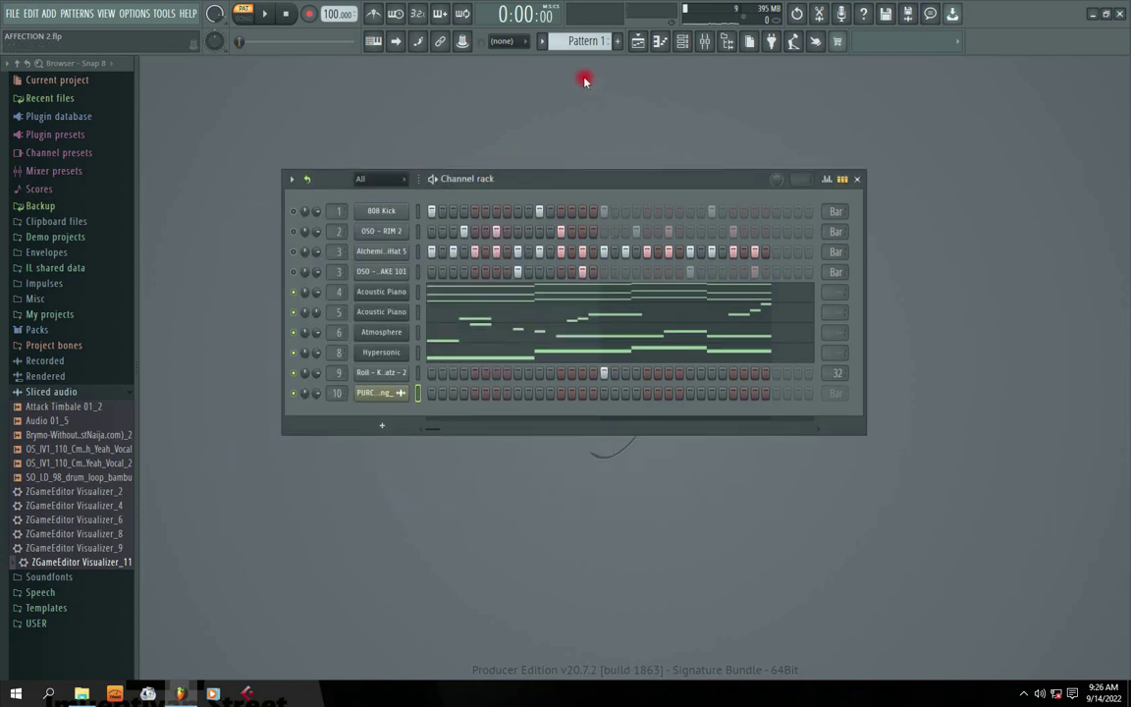
# Play Pattern 1 with all unmuted melodic channels, widen the channel rack, and stop playback
pyautogui.press('space')
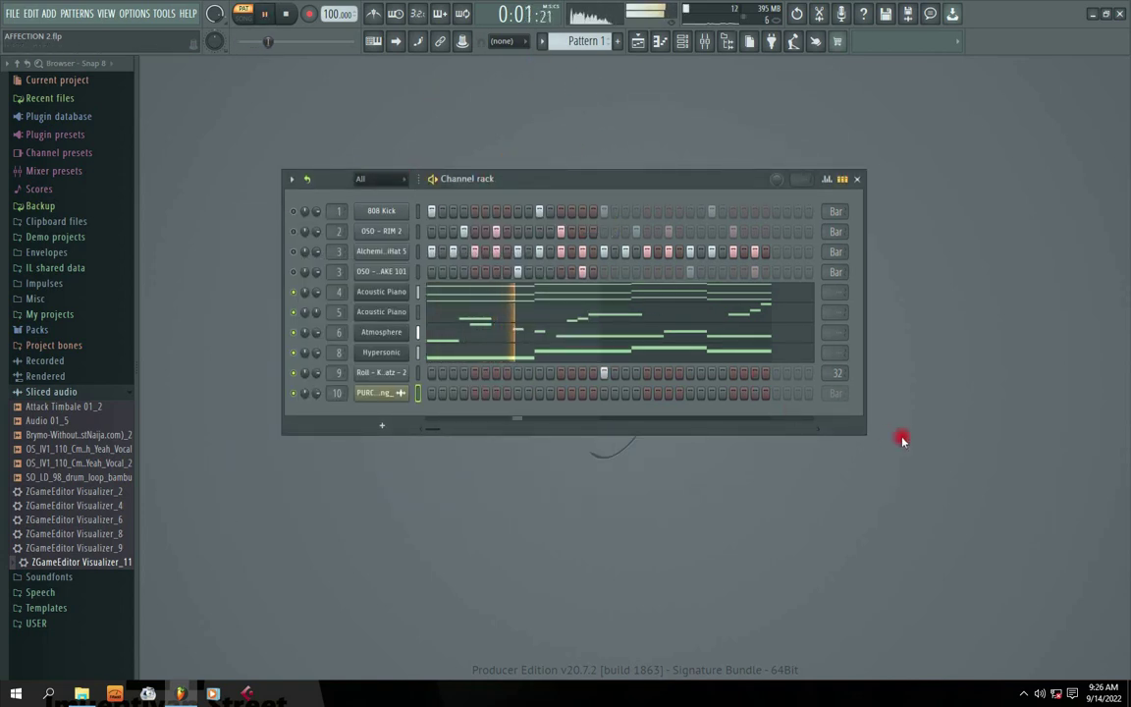
pyautogui.moveTo(865, 431); pyautogui.dragTo(1038, 548)
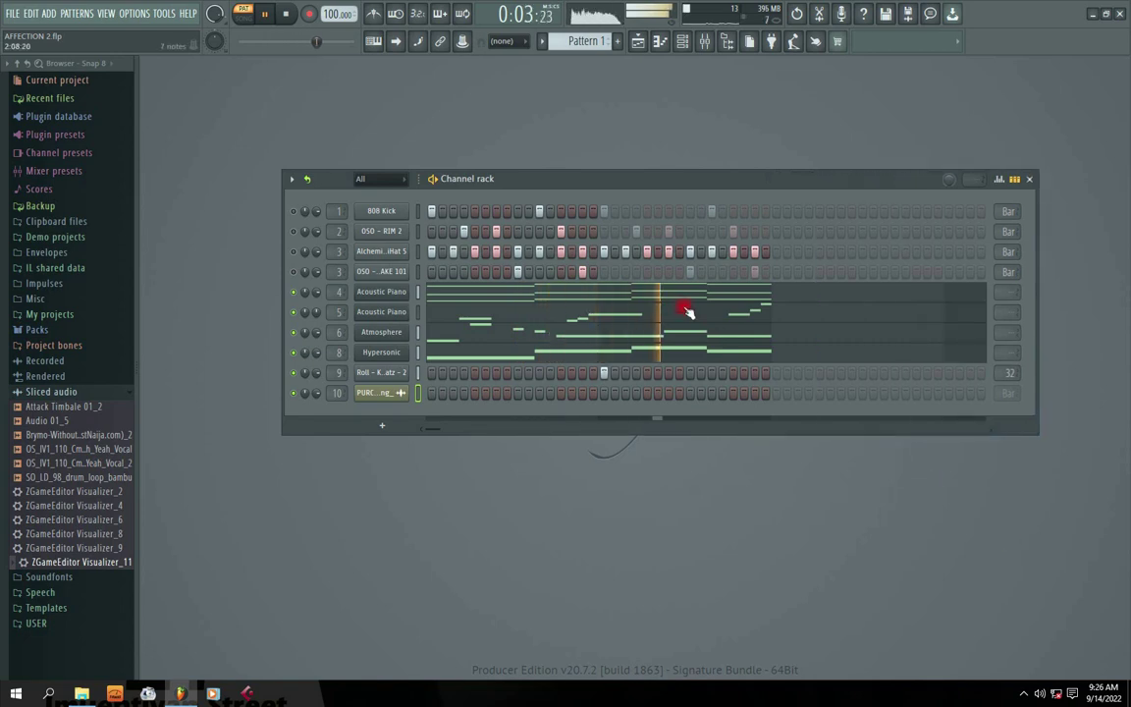
pyautogui.press('space')
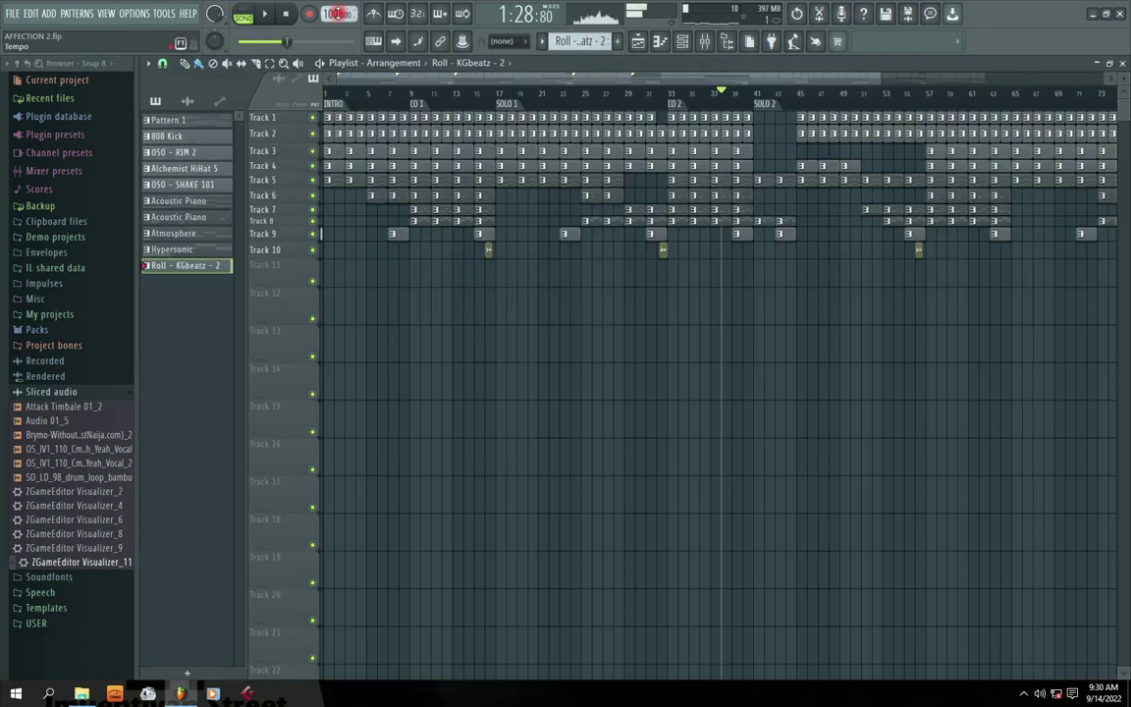
# Rewind the song, select the INTRO section in the playlist, and play it
pyautogui.click(286, 15)
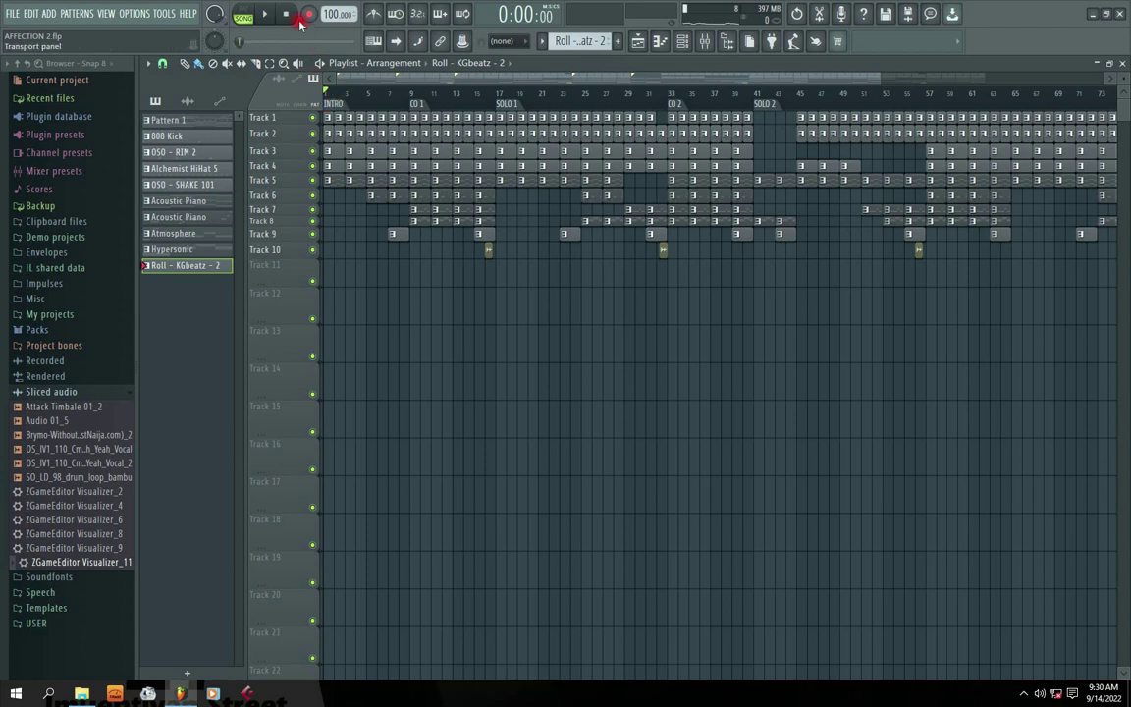
pyautogui.click(336, 106)
pyautogui.press('space')
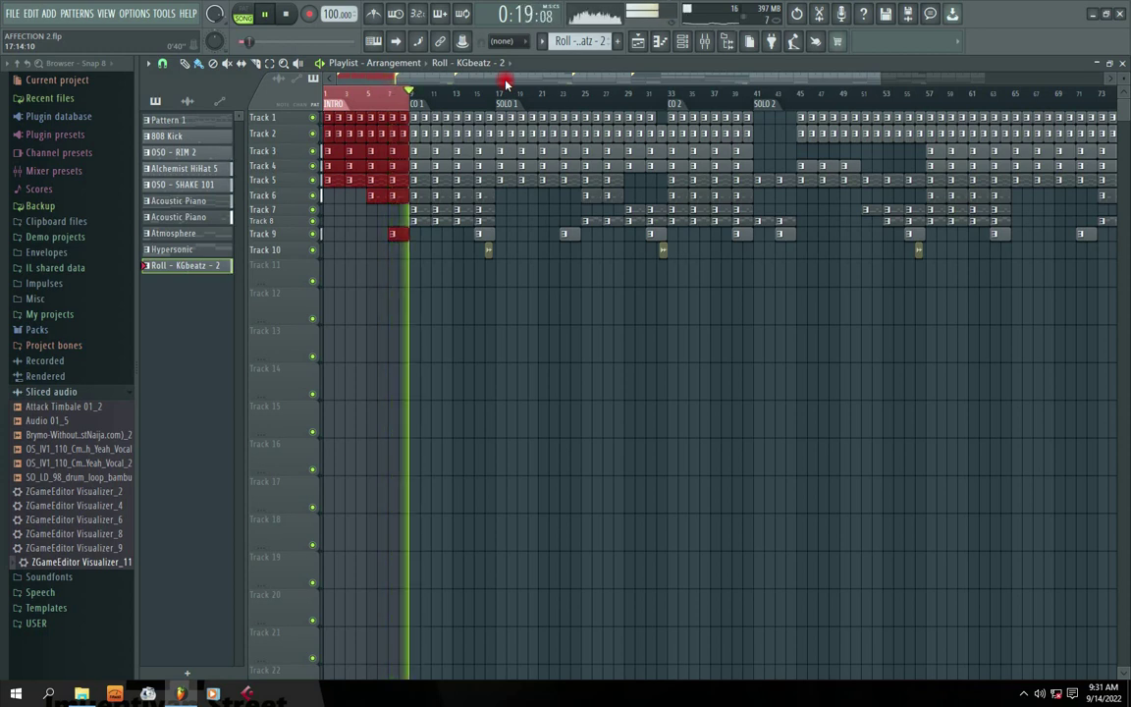
pyautogui.press('space')
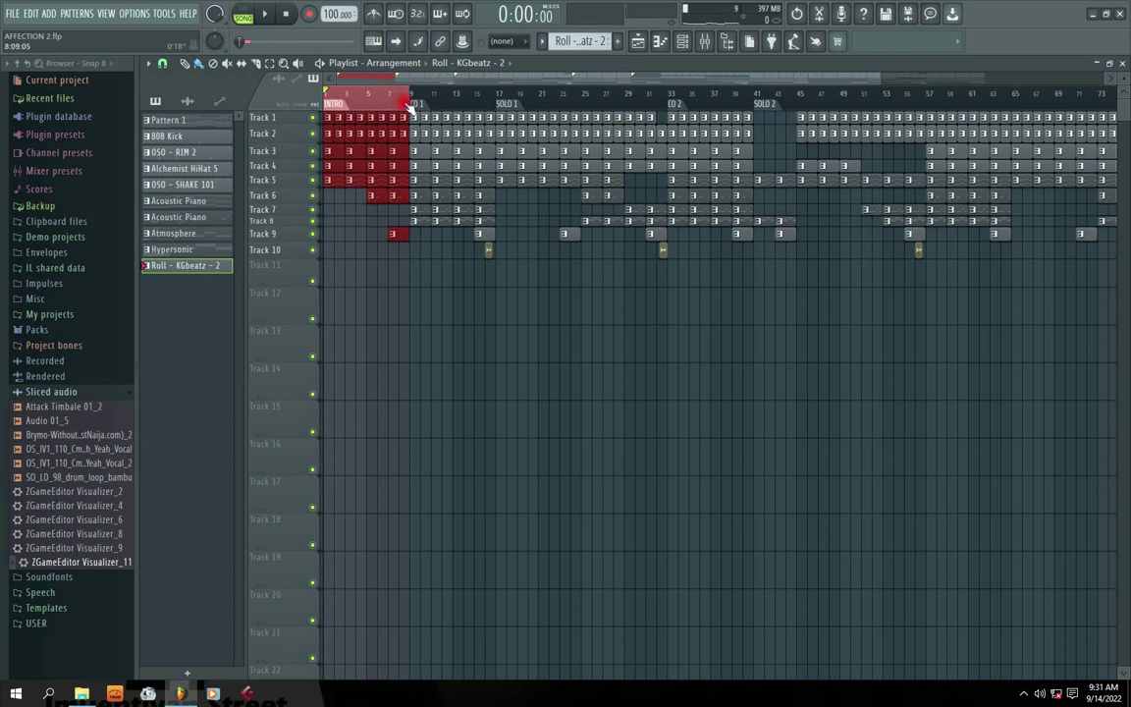
# Clear the INTRO selection and look through the whole playlist arrangement, returning to its start
pyautogui.rightClick(398, 106)
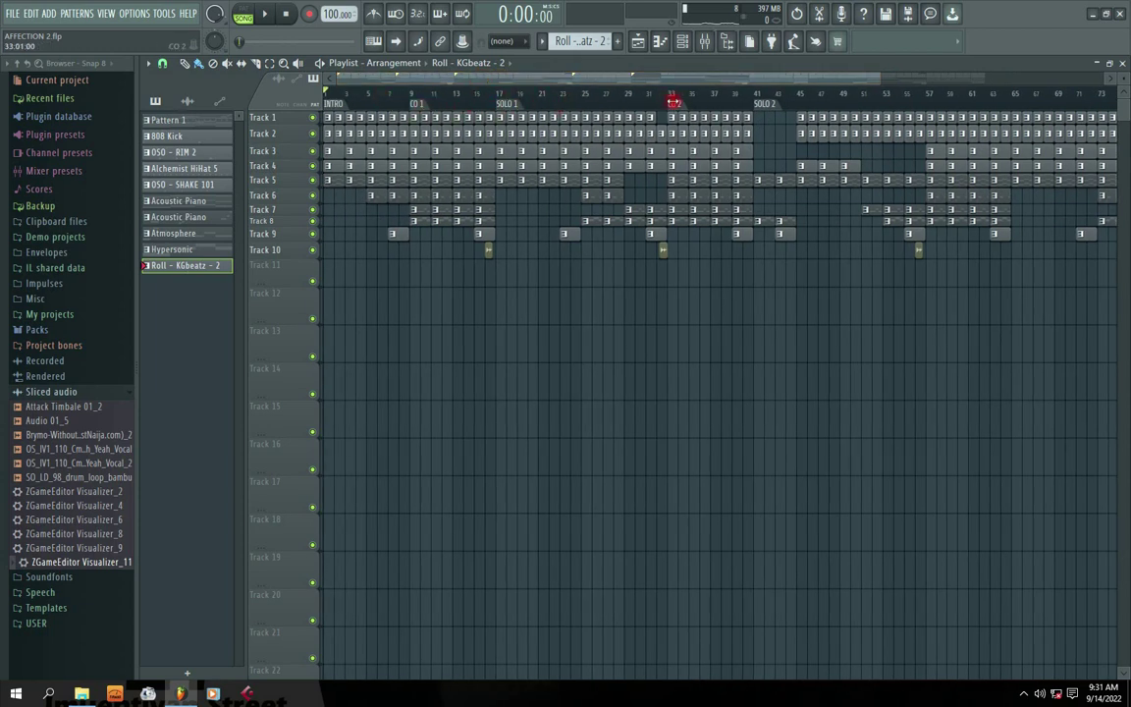
pyautogui.moveTo(639, 81); pyautogui.dragTo(738, 82)
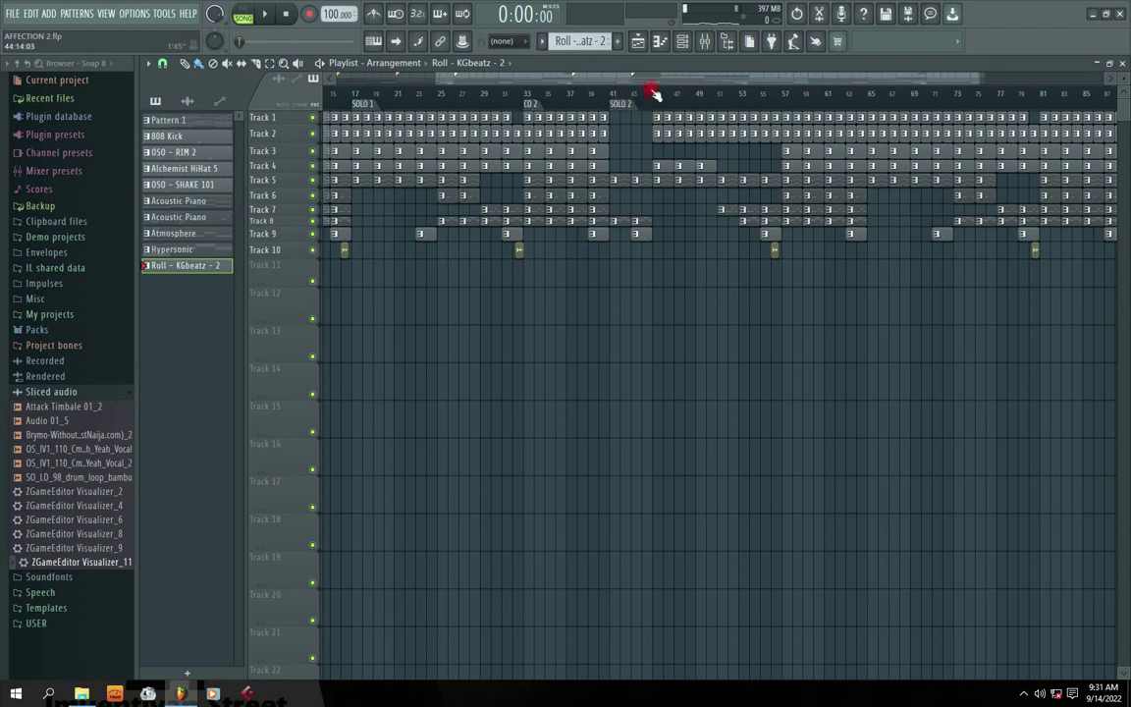
pyautogui.moveTo(656, 81); pyautogui.dragTo(768, 80)
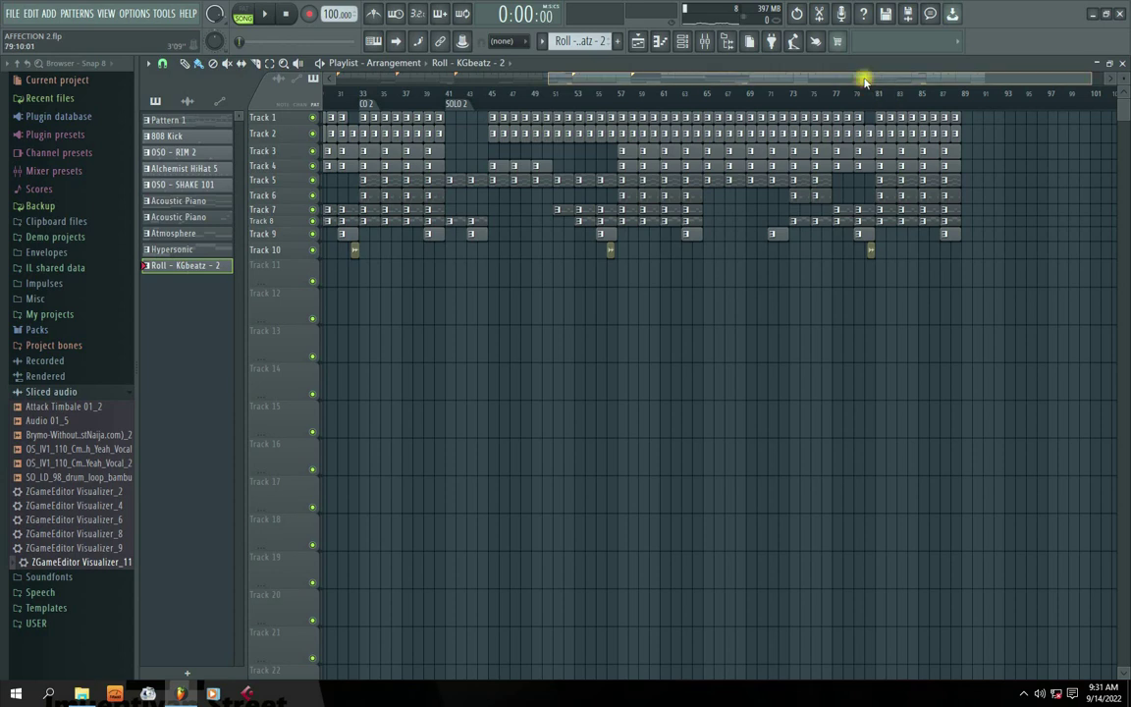
pyautogui.moveTo(864, 78); pyautogui.dragTo(474, 86)
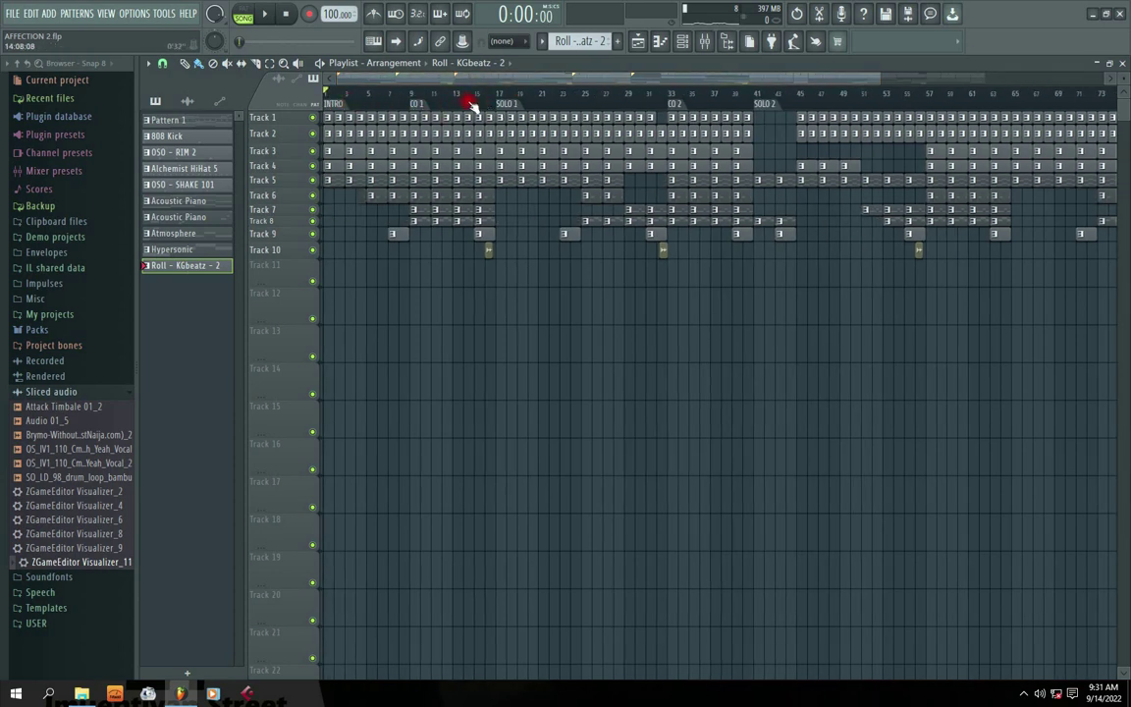
# Select the marked sections INTRO, CO 1, SOLO 1, CO 2 and SOLO 2 in turn in the playlist
pyautogui.click(343, 104)
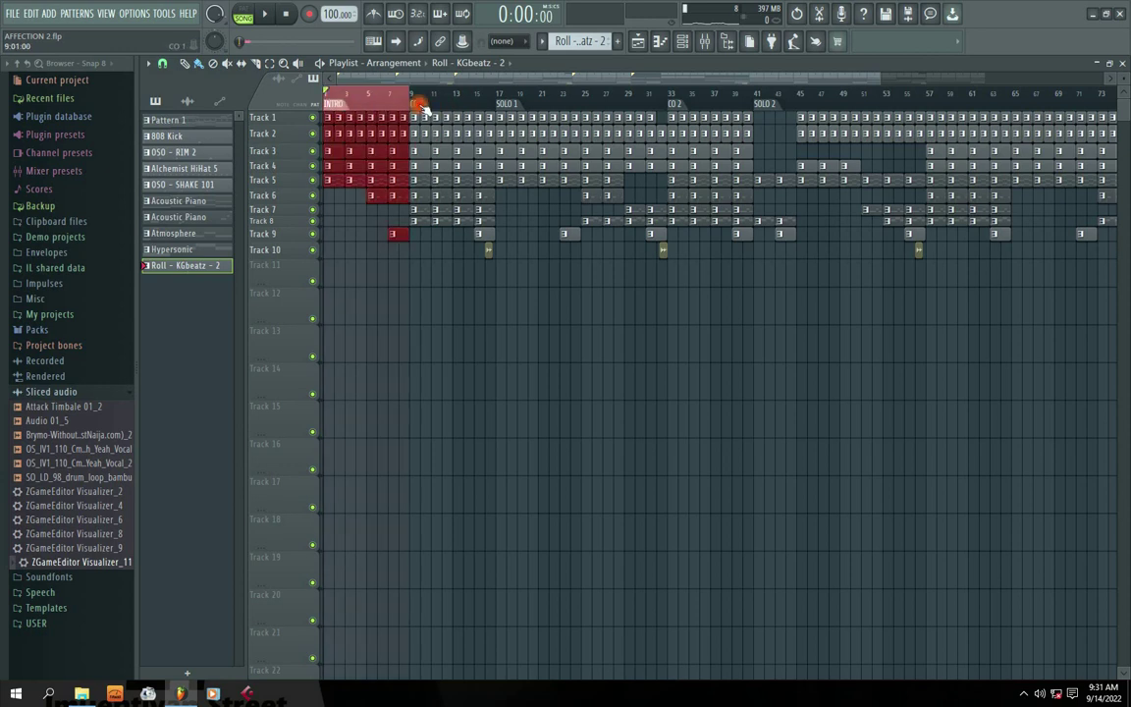
pyautogui.click(418, 104)
pyautogui.click(509, 104)
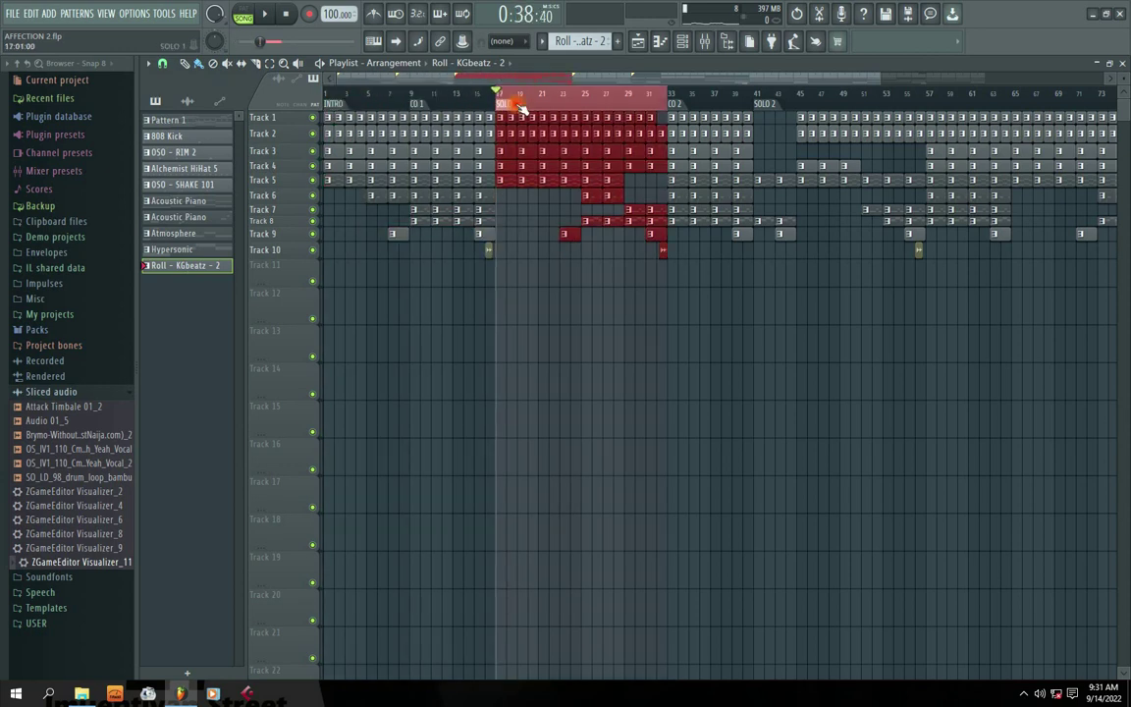
pyautogui.click(676, 104)
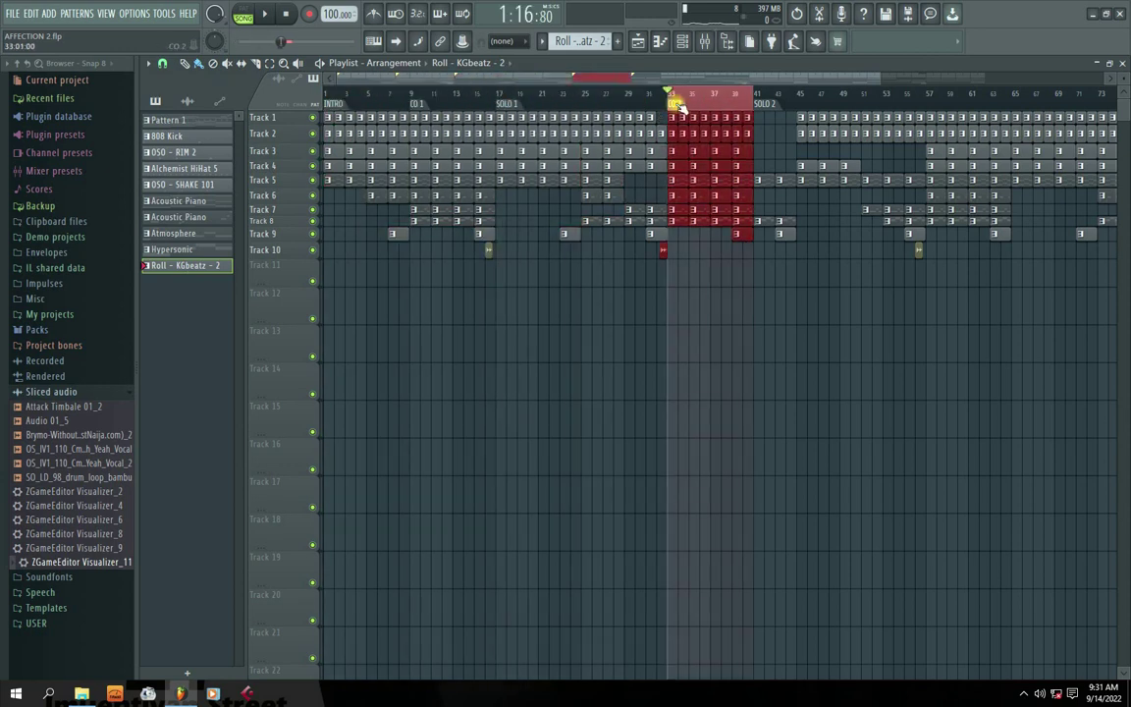
pyautogui.click(765, 104)
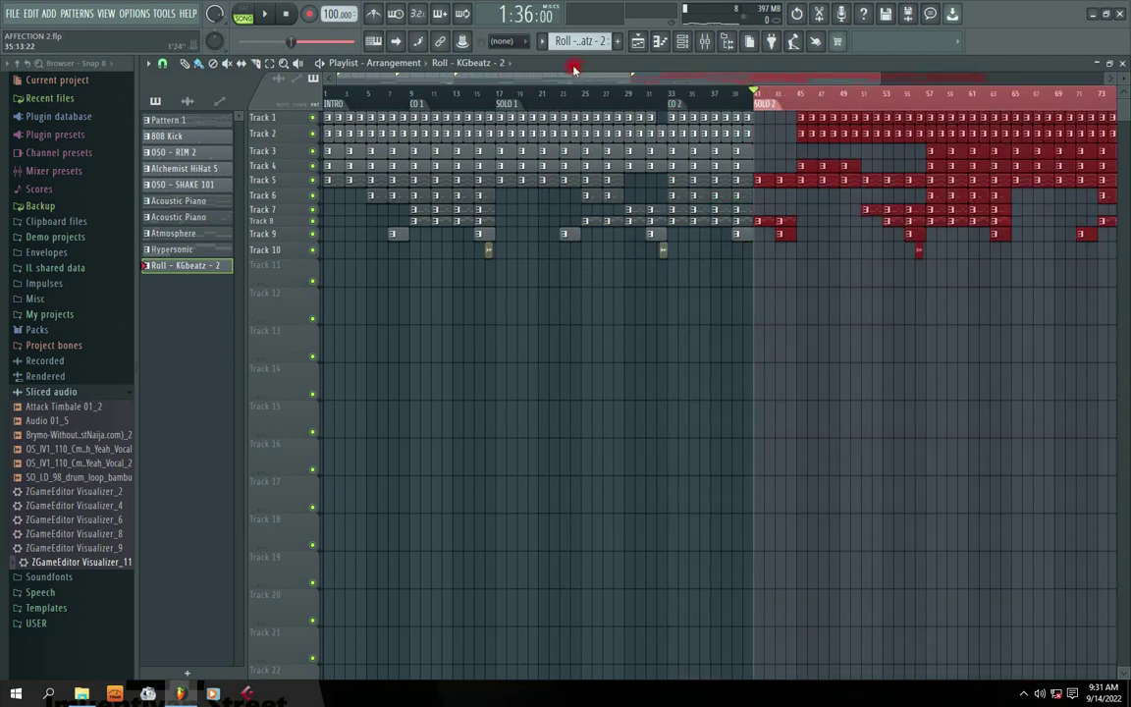
# Select the chorus section from bar 57 to bar 65 in the playlist
pyautogui.moveTo(574, 70); pyautogui.dragTo(776, 124)
pyautogui.click(703, 96)
pyautogui.click(705, 101)
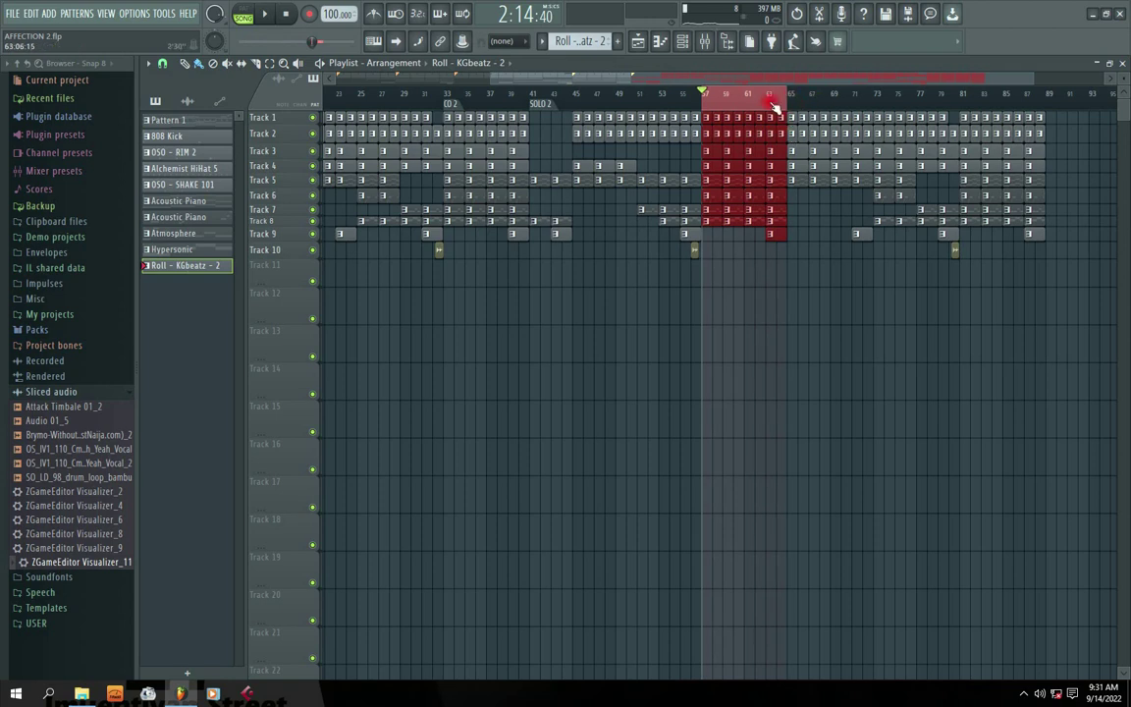
# Replace the selection with bars 65 to 81 of the playlist, then clear it with the playhead at bar 65
pyautogui.moveTo(516, 81); pyautogui.dragTo(676, 92)
pyautogui.keyDown('ctrl'); pyautogui.click(618, 102); pyautogui.keyUp('ctrl')
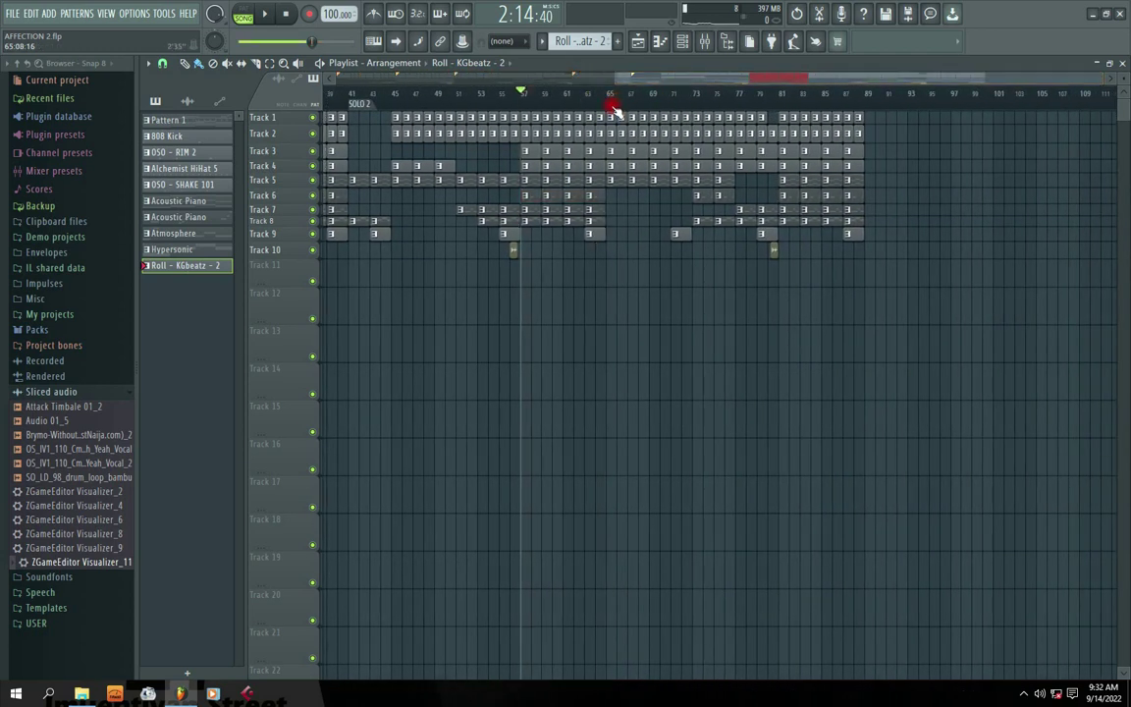
pyautogui.moveTo(612, 108); pyautogui.dragTo(765, 125)
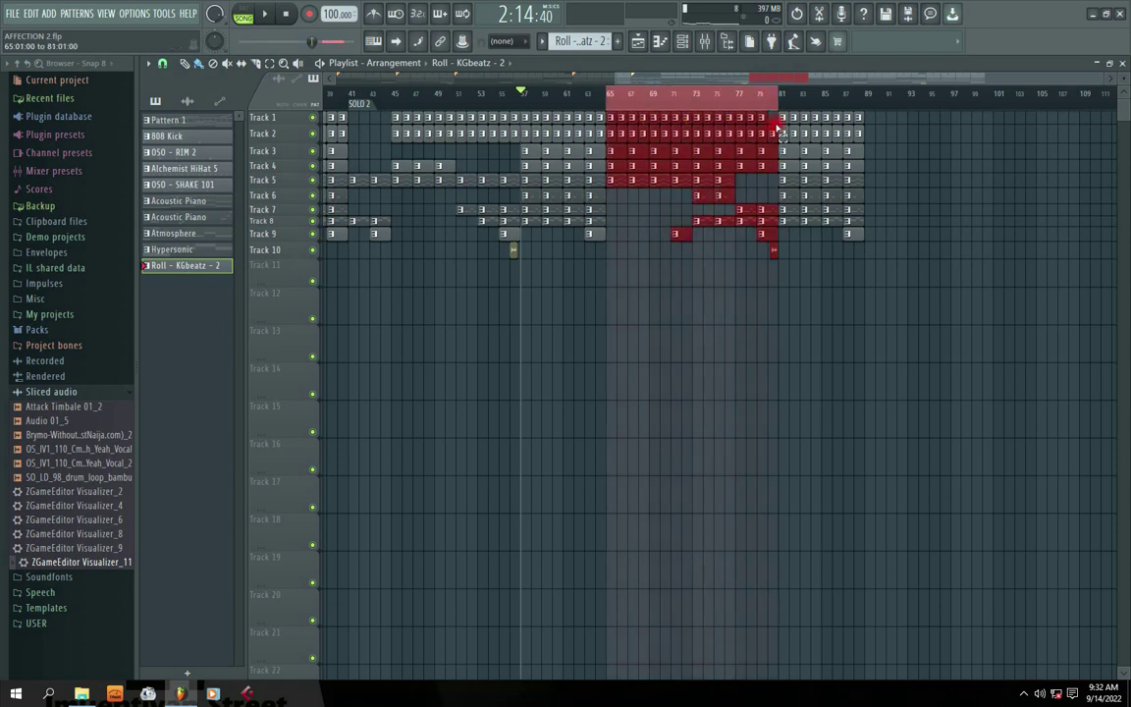
pyautogui.click(632, 102)
# Return to the start of the arrangement and select the INTRO section from bar 1 to bar 9
pyautogui.click(642, 73)
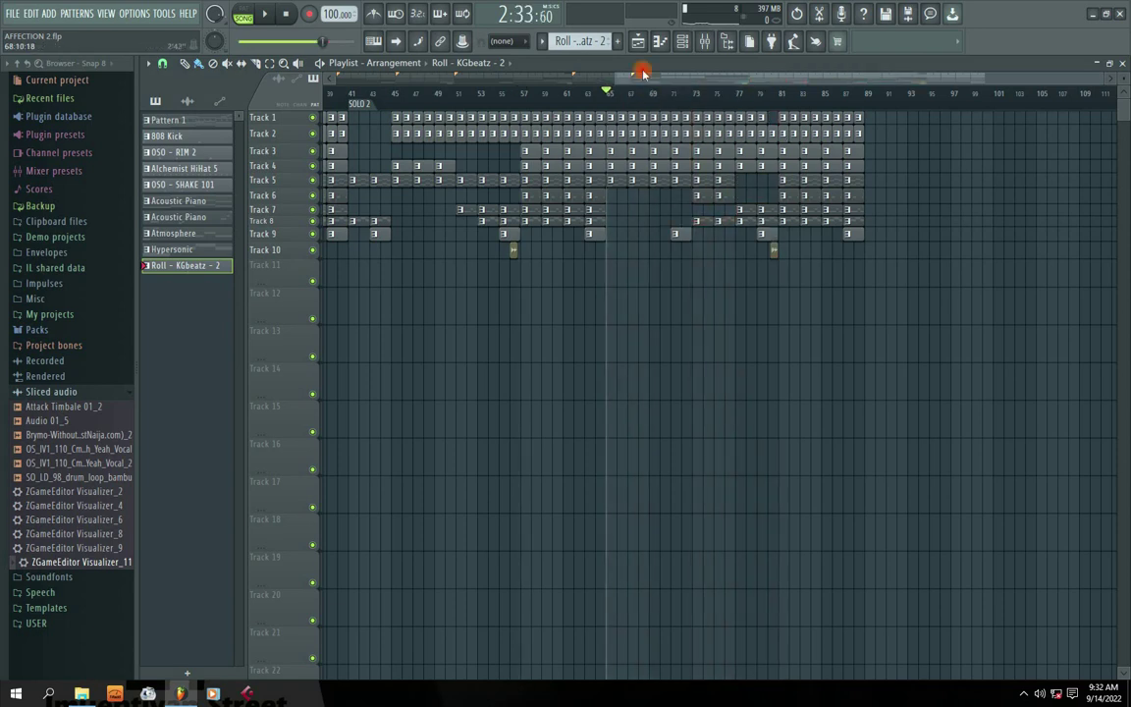
pyautogui.moveTo(678, 82); pyautogui.dragTo(388, 82)
pyautogui.doubleClick(362, 104)
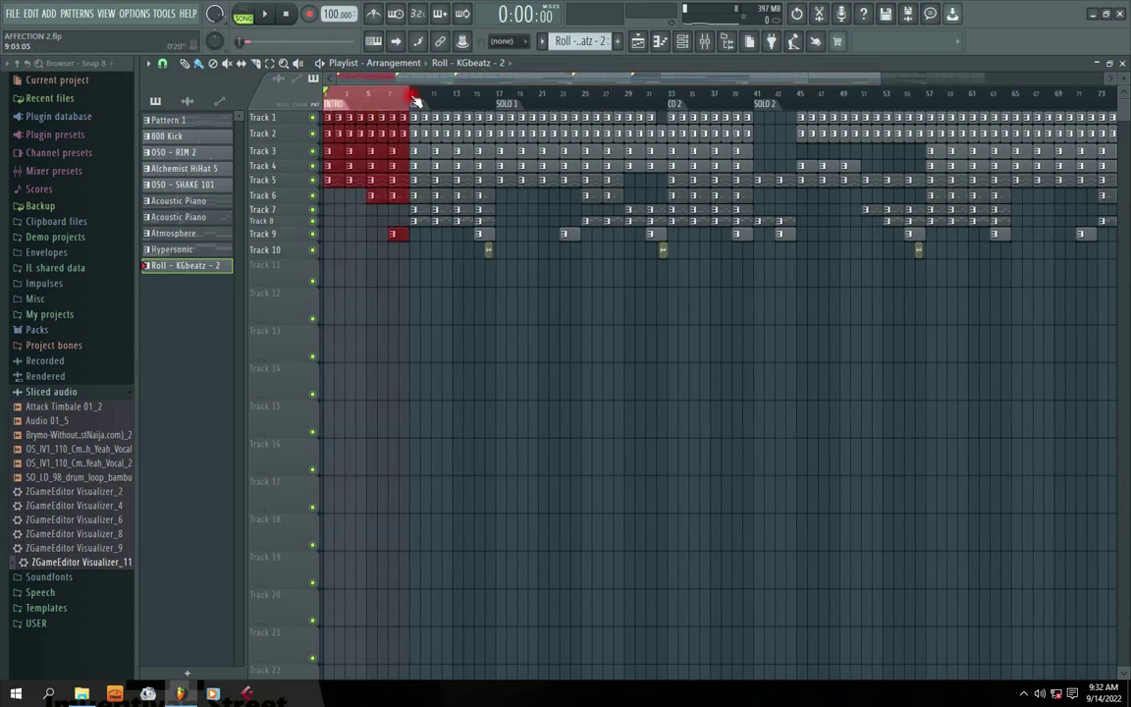
# Select the marked sections CO 1, SOLO 1, CO 2 and SOLO 2 one after another in the playlist
pyautogui.doubleClick(414, 103)
pyautogui.doubleClick(519, 104)
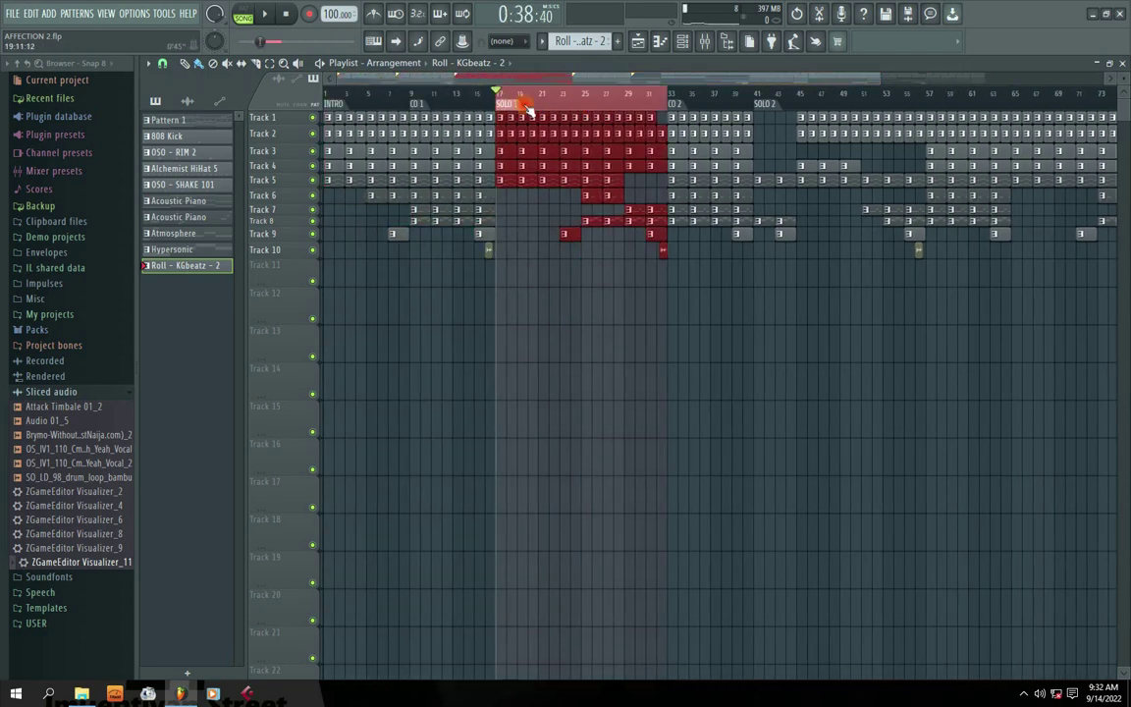
pyautogui.doubleClick(674, 105)
pyautogui.moveTo(637, 78); pyautogui.dragTo(771, 78)
pyautogui.doubleClick(668, 105)
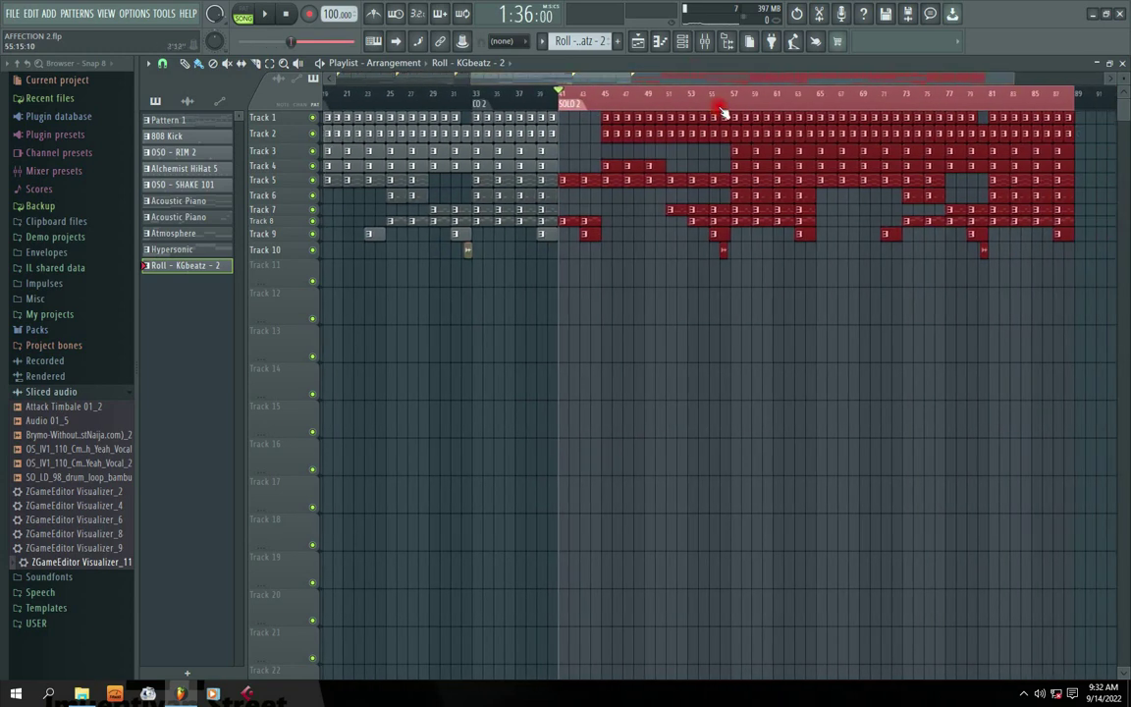
# Add a time marker named "cho 2" at bar 57 of the playlist
pyautogui.doubleClick(723, 106)
pyautogui.rightClick(734, 106)
pyautogui.click(737, 112)
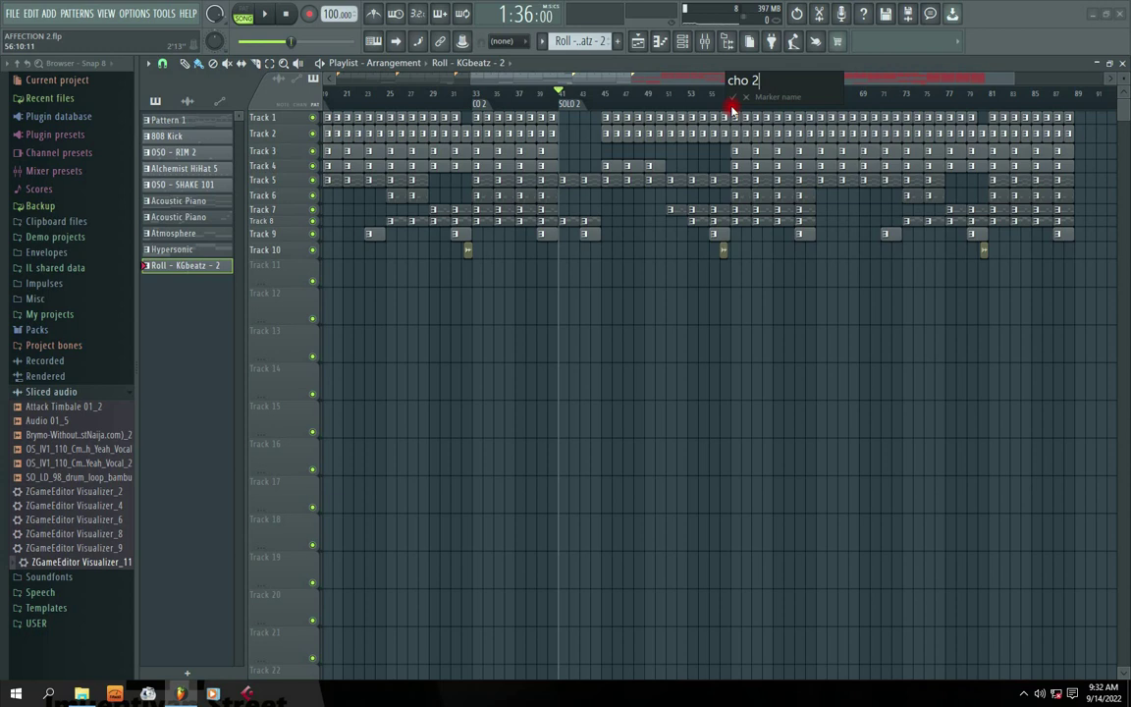
pyautogui.press('Return')
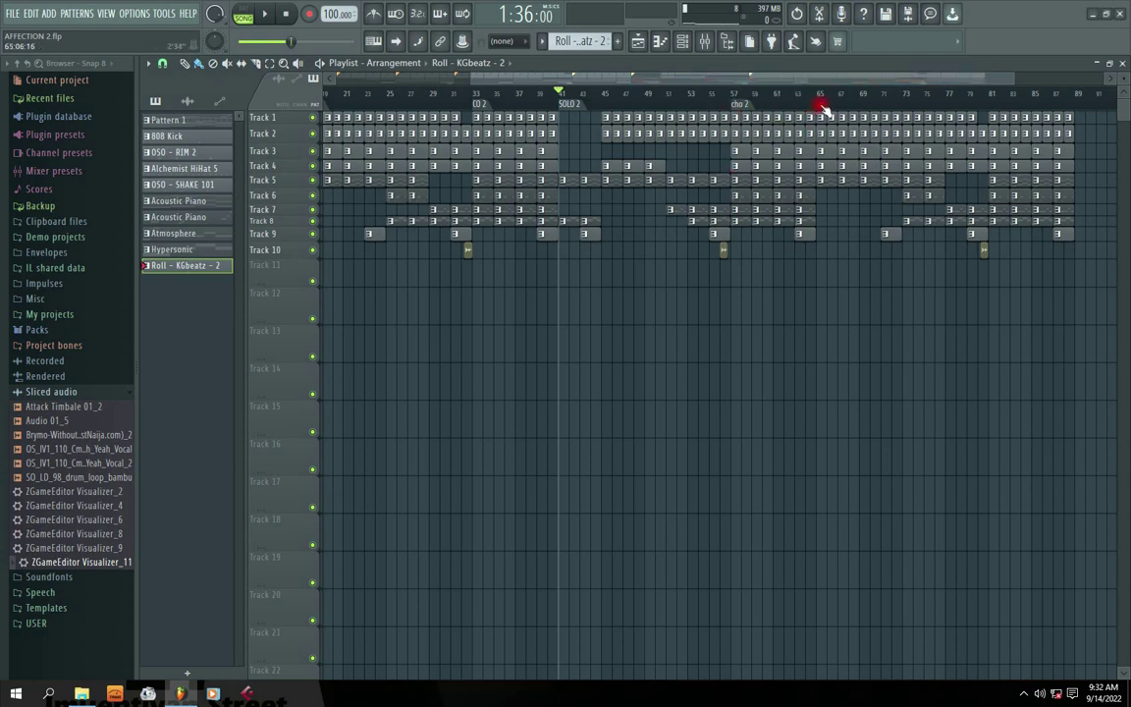
# Add a time marker named "solo 3" at bar 65 of the playlist
pyautogui.moveTo(616, 77); pyautogui.dragTo(539, 96)
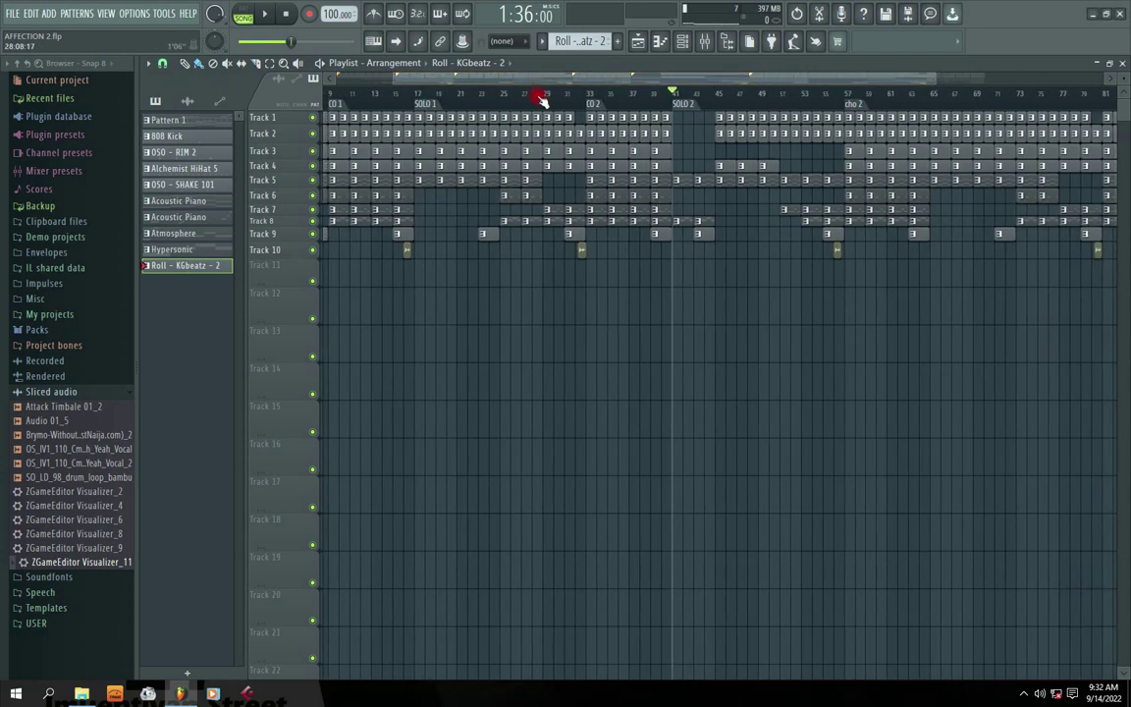
pyautogui.moveTo(744, 84); pyautogui.dragTo(834, 86)
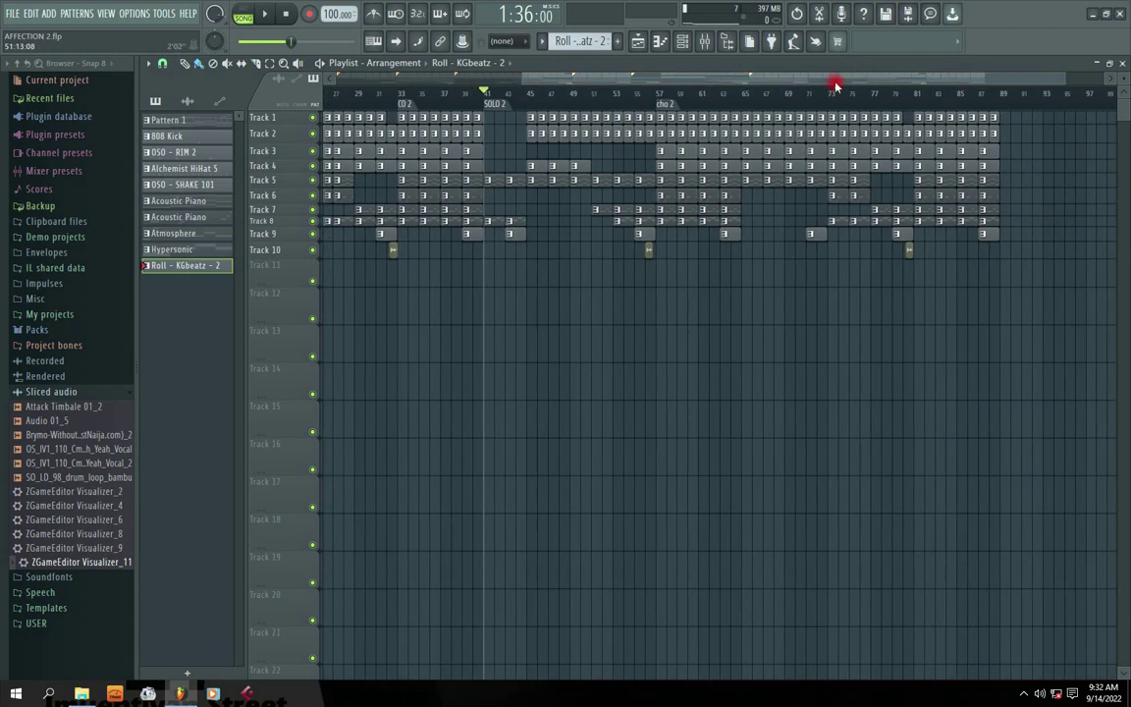
pyautogui.rightClick(744, 102)
pyautogui.click(768, 112)
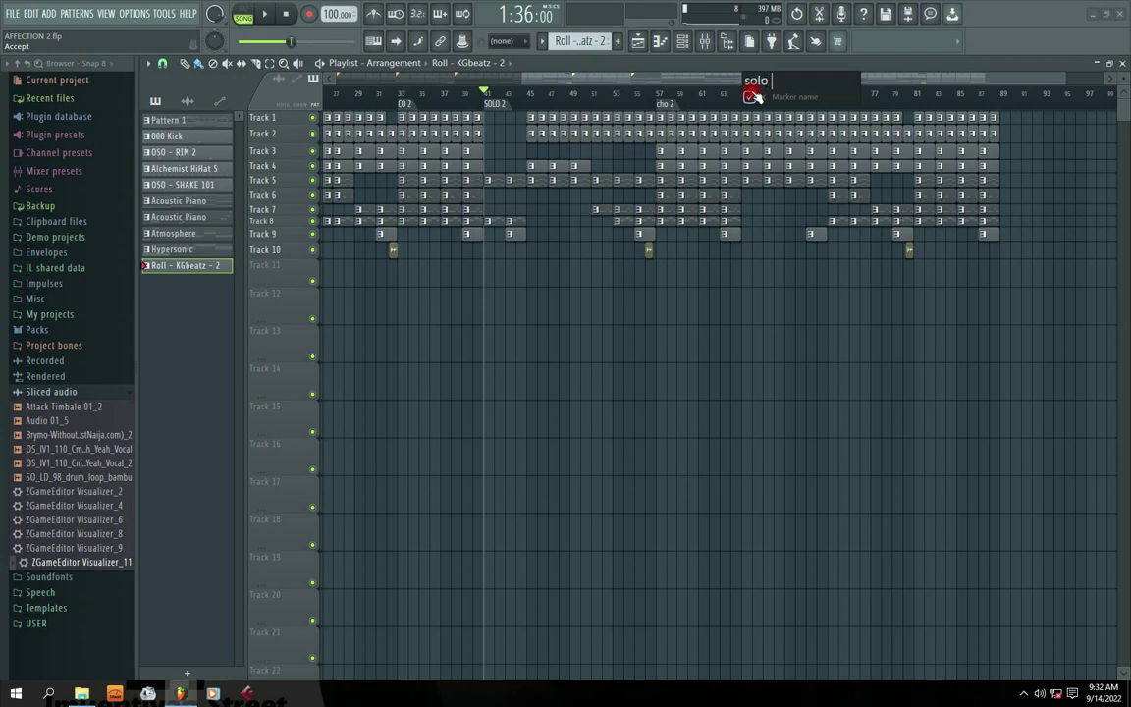
pyautogui.click(752, 96)
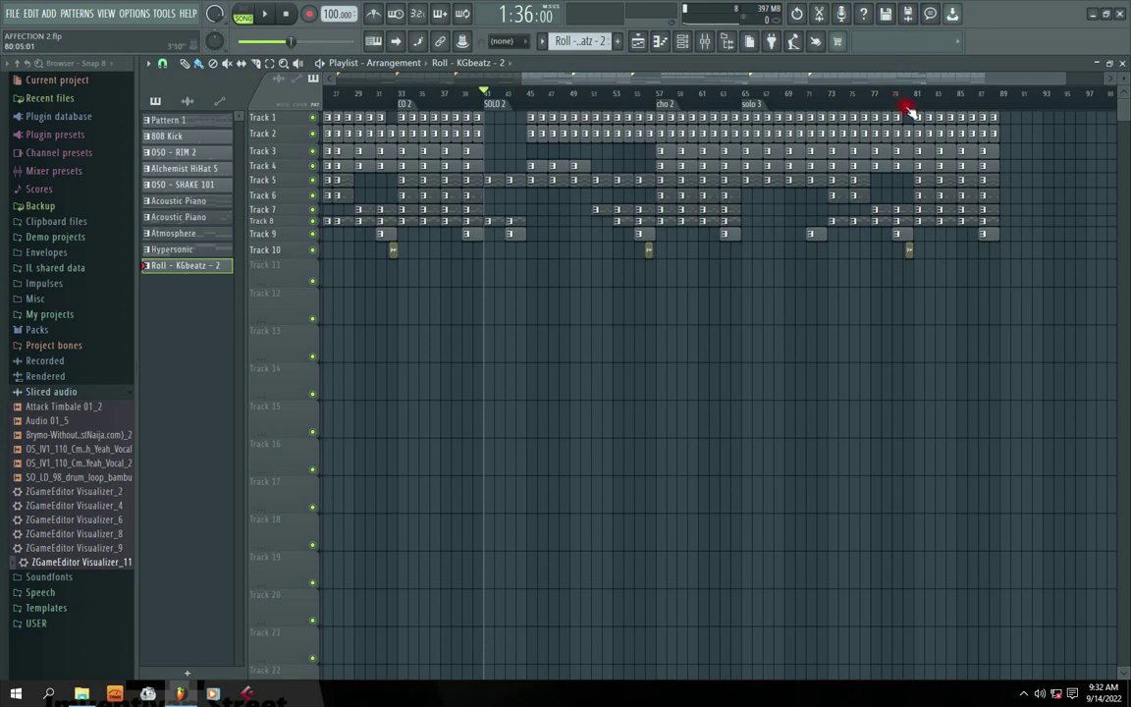
# Add a time marker named "cho 3" at bar 81 of the playlist
pyautogui.rightClick(908, 110)
pyautogui.click(928, 122)
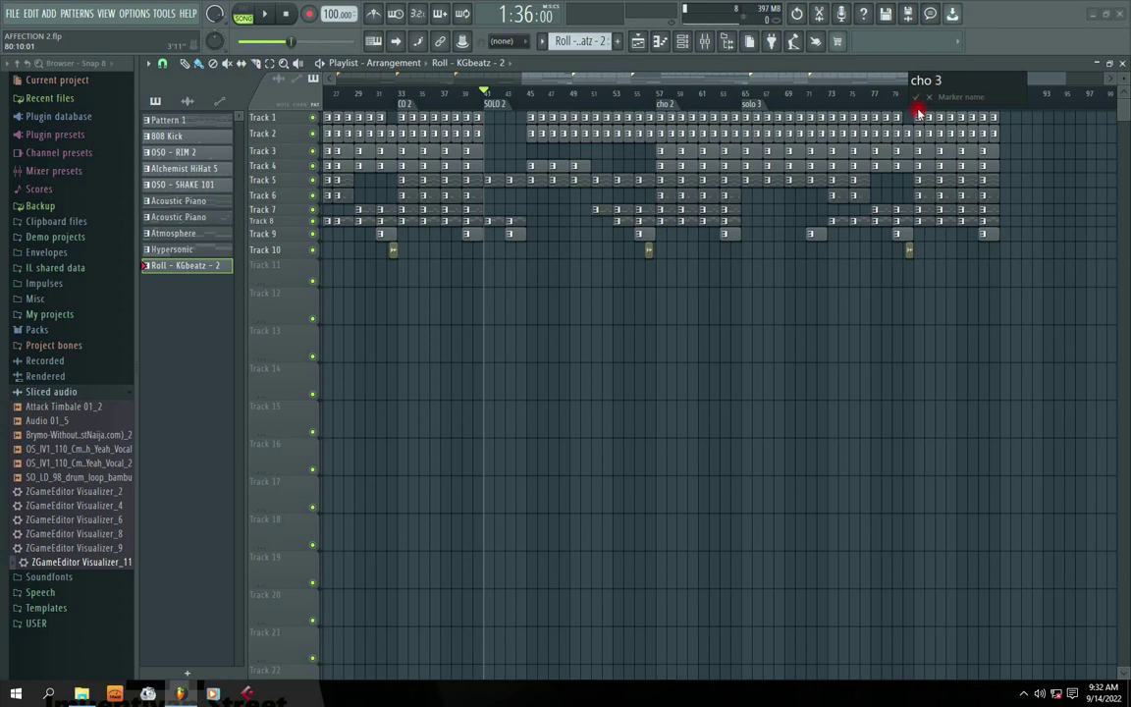
pyautogui.write('cho 3')
pyautogui.press('Return')
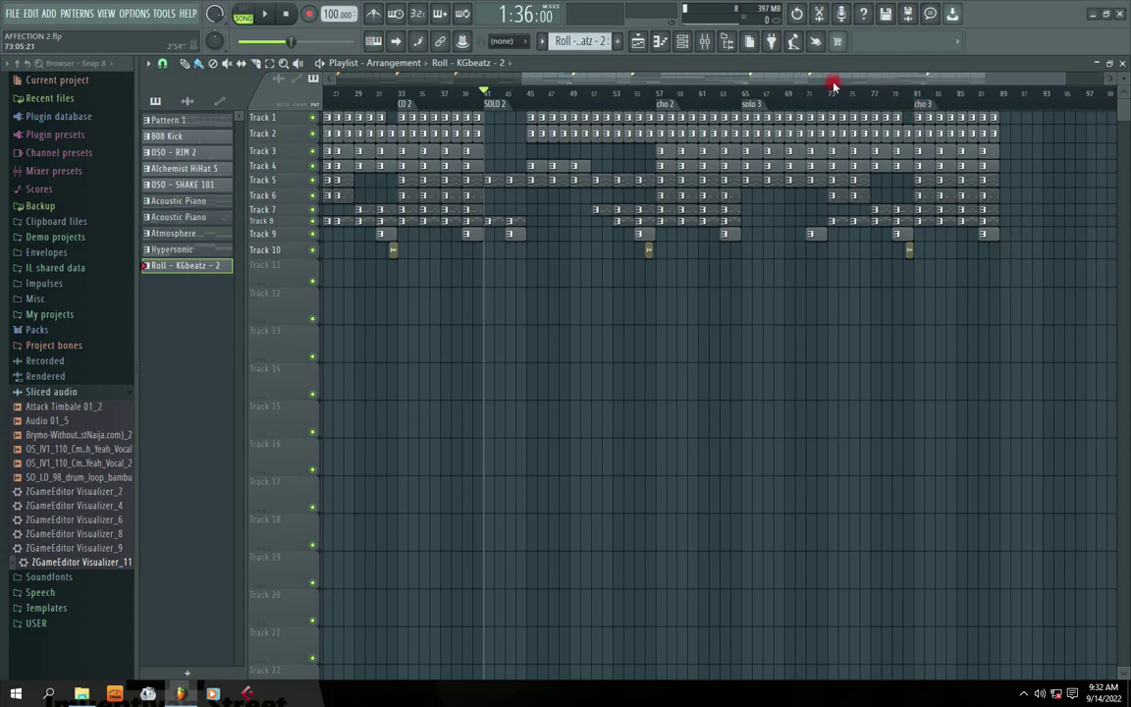
# Review the marked arrangement from INTRO to the end of the cho 3 section in the playlist
pyautogui.moveTo(833, 86); pyautogui.dragTo(327, 82)
pyautogui.moveTo(500, 76); pyautogui.dragTo(682, 92)
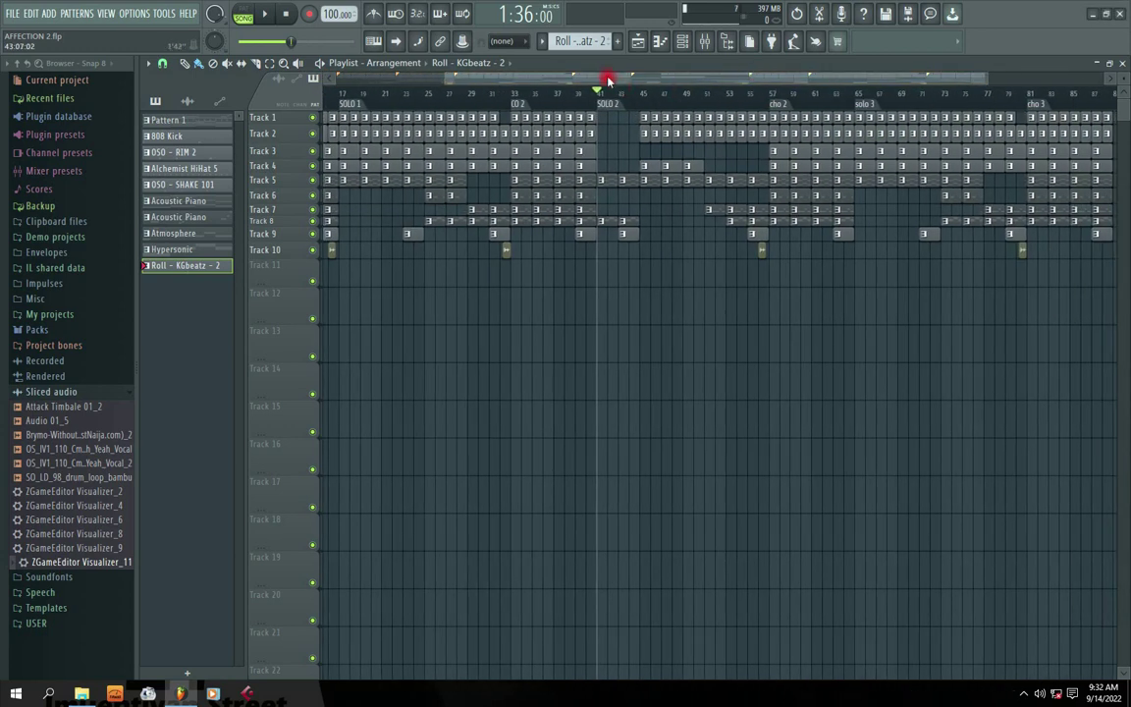
pyautogui.moveTo(608, 81); pyautogui.dragTo(757, 62)
pyautogui.moveTo(667, 81); pyautogui.dragTo(334, 103)
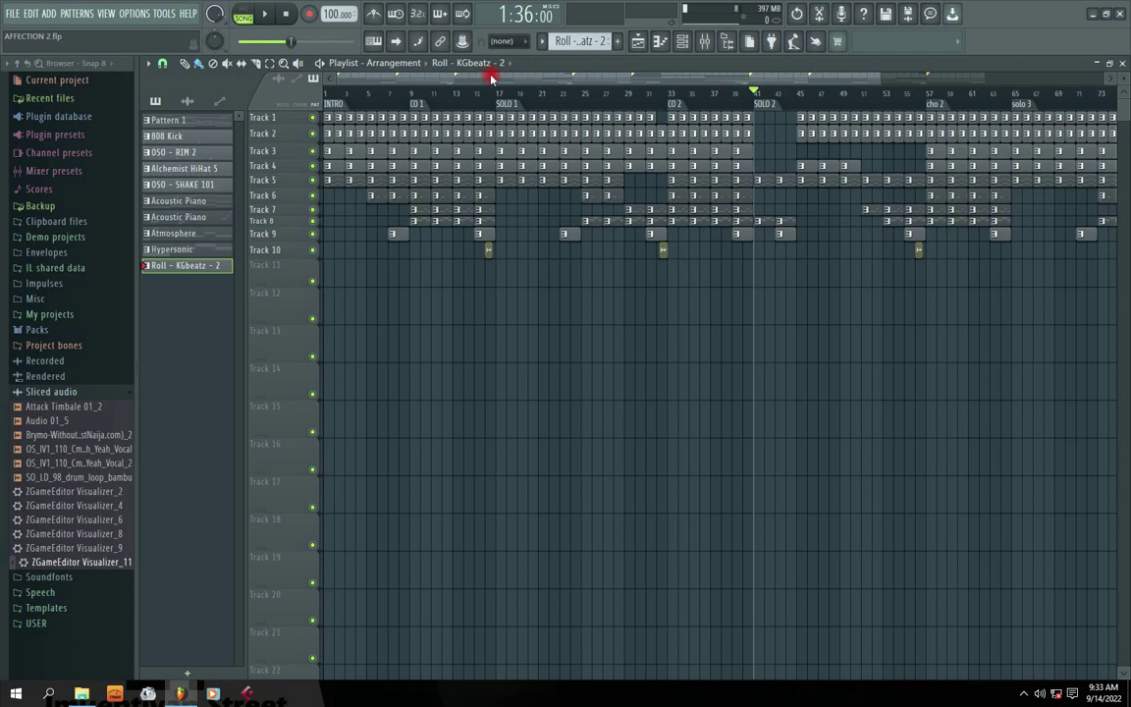
pyautogui.moveTo(478, 84); pyautogui.dragTo(831, 115)
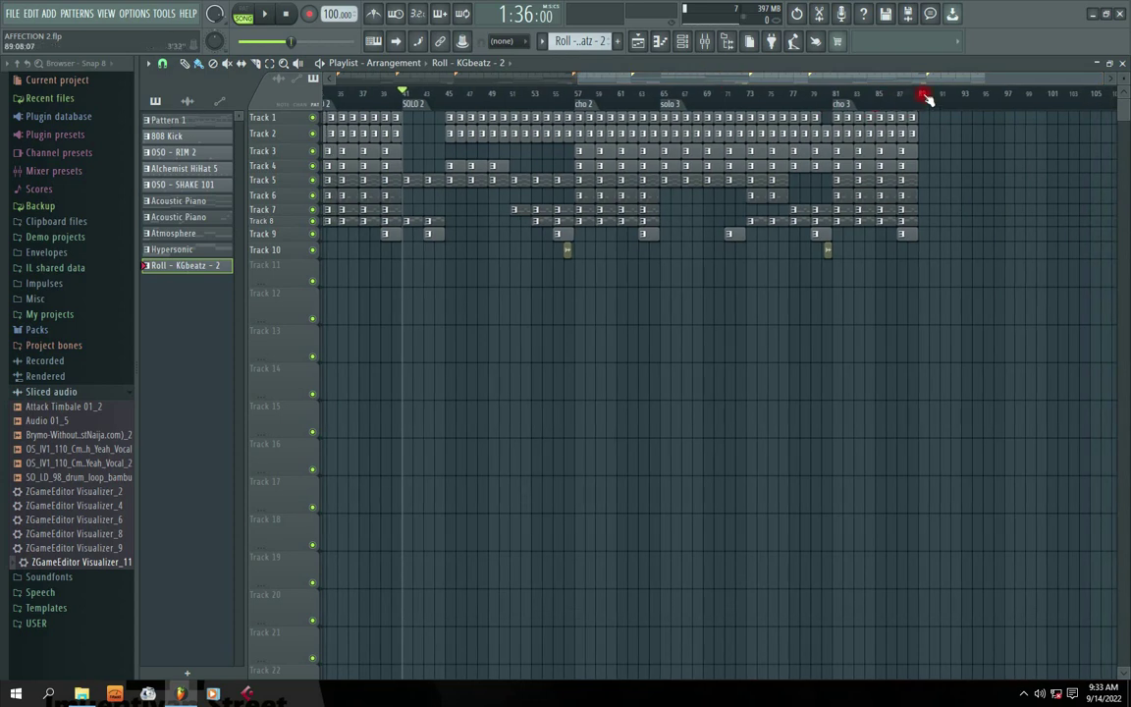
pyautogui.moveTo(922, 82); pyautogui.dragTo(488, 80)
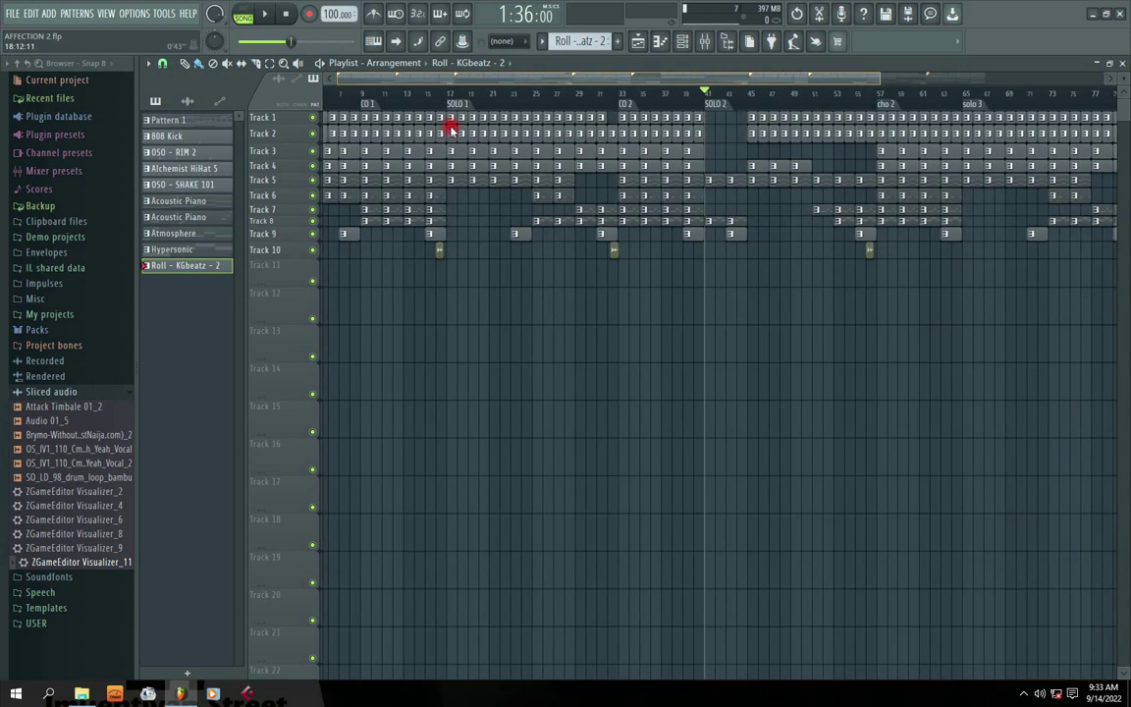
pyautogui.moveTo(471, 80); pyautogui.dragTo(494, 76)
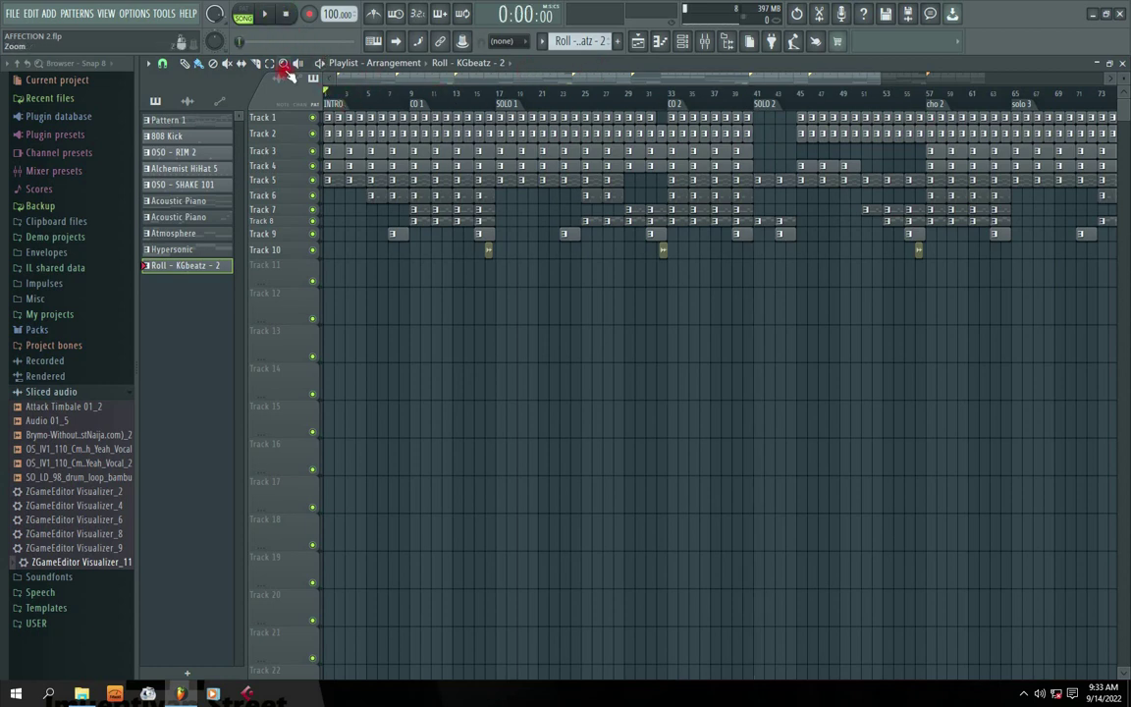
# Play the song from the start through the beginning of the solo 3 section, then stop playback
pyautogui.click(266, 15)
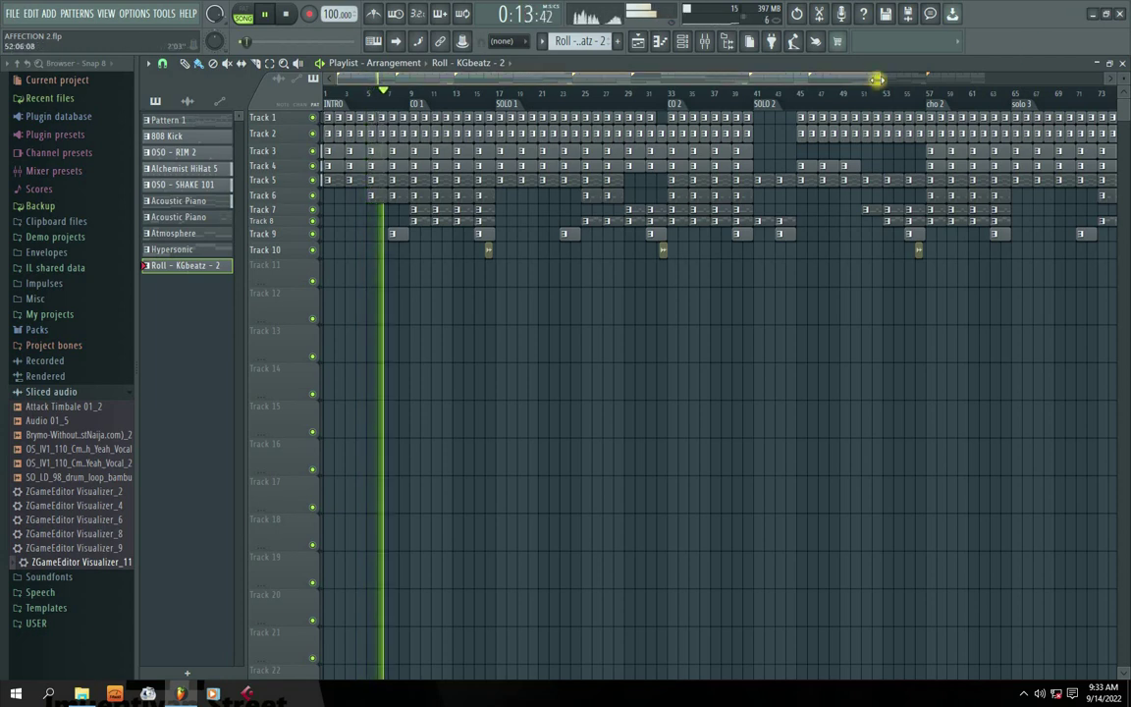
pyautogui.moveTo(876, 79); pyautogui.dragTo(902, 81)
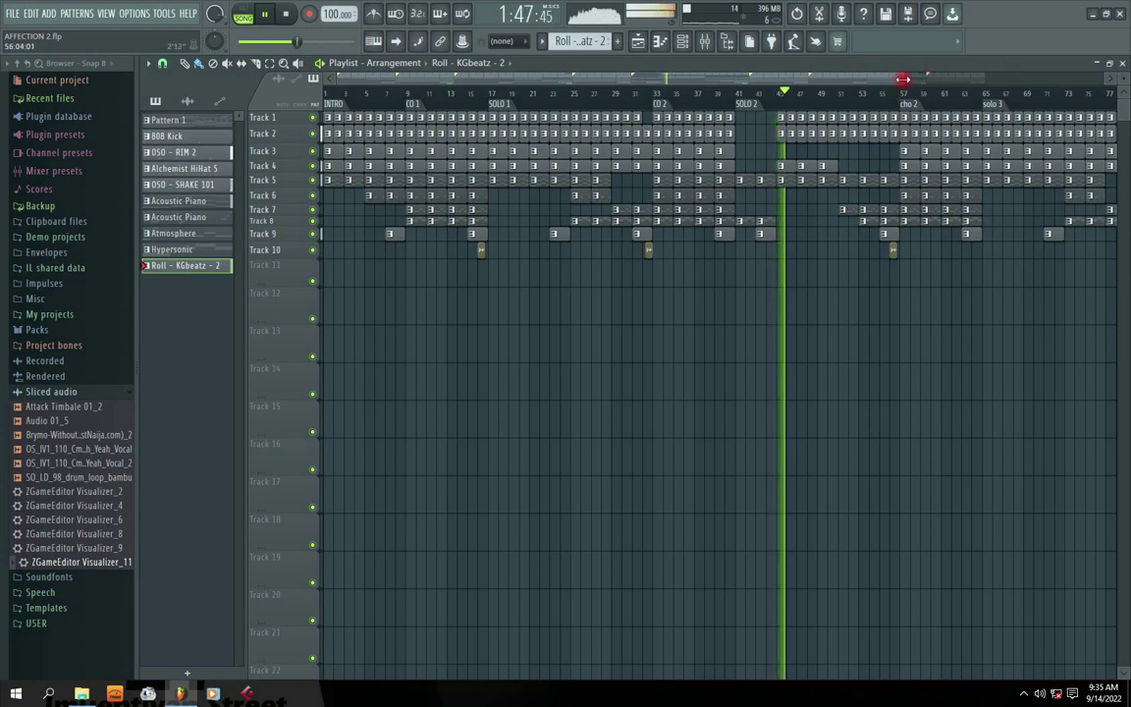
pyautogui.moveTo(903, 79); pyautogui.dragTo(1103, 71)
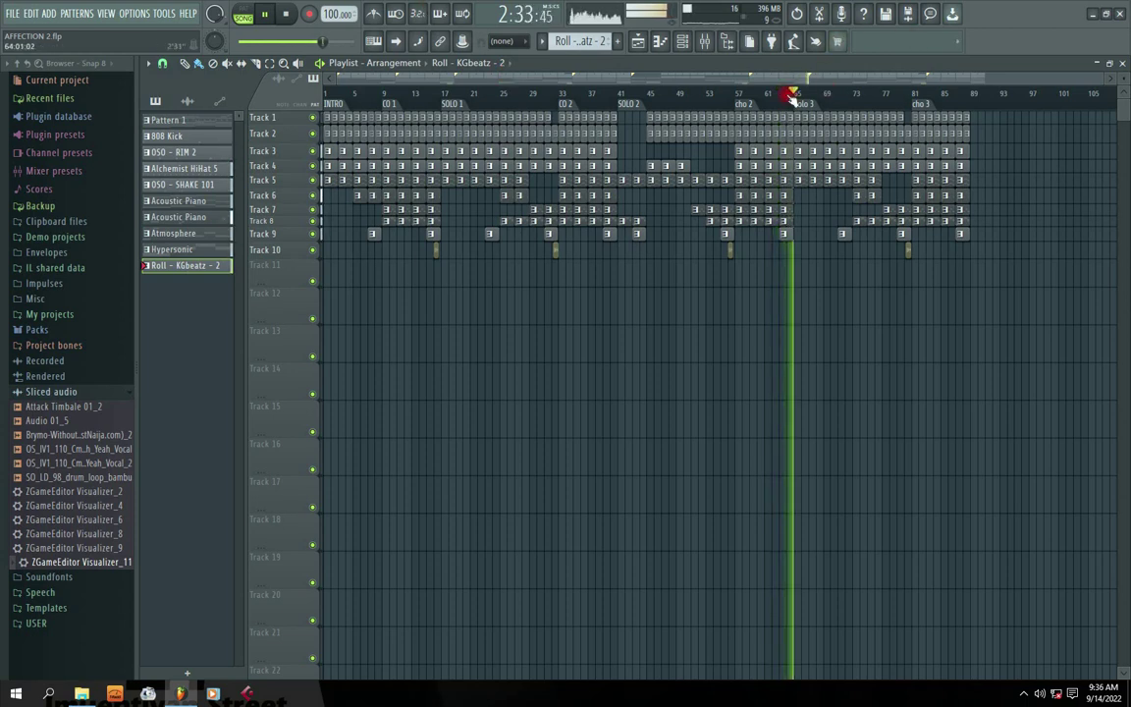
pyautogui.moveTo(662, 79); pyautogui.dragTo(798, 69)
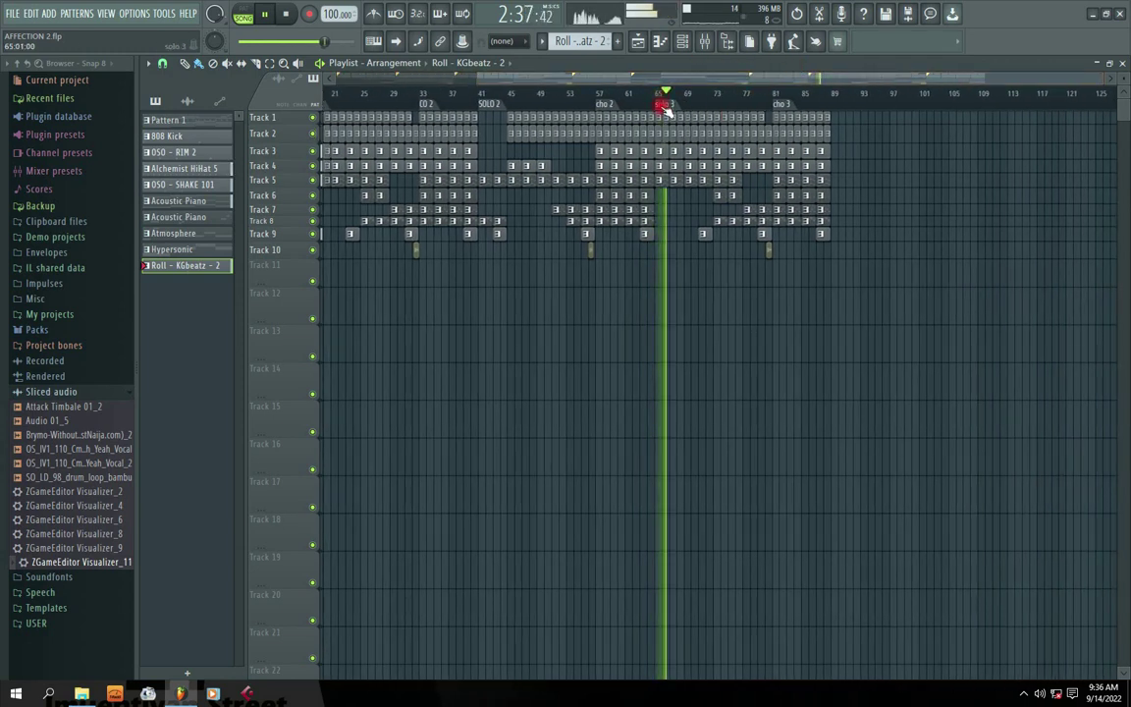
pyautogui.moveTo(614, 80); pyautogui.dragTo(641, 74)
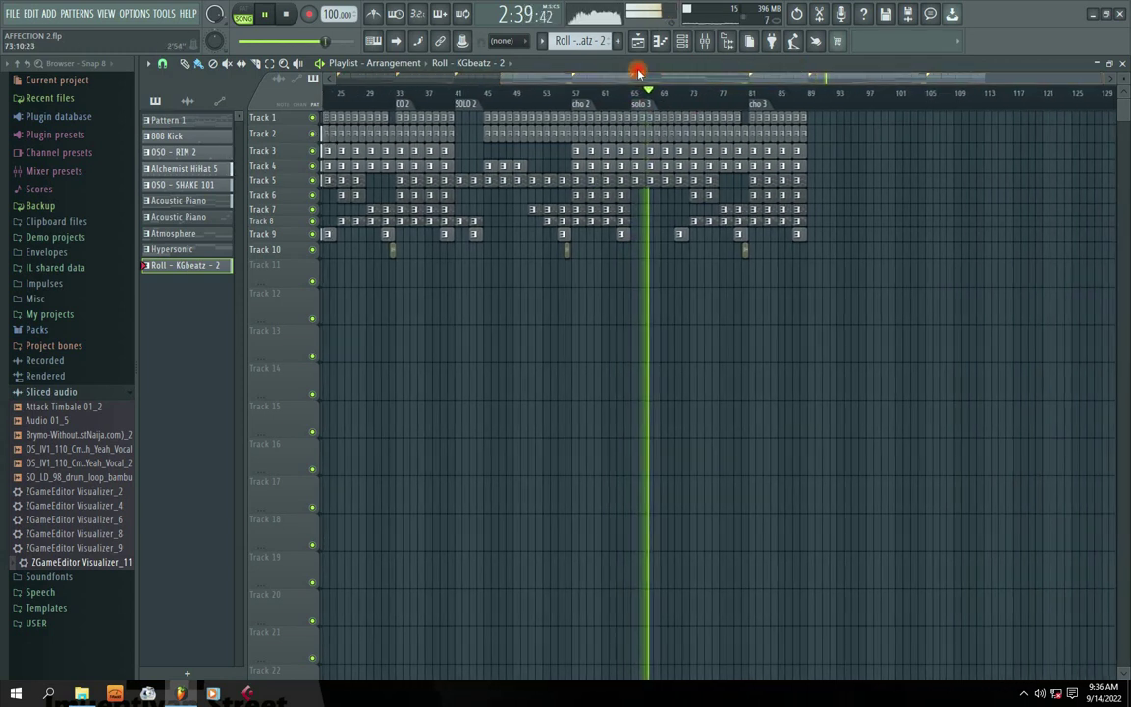
pyautogui.press('space')
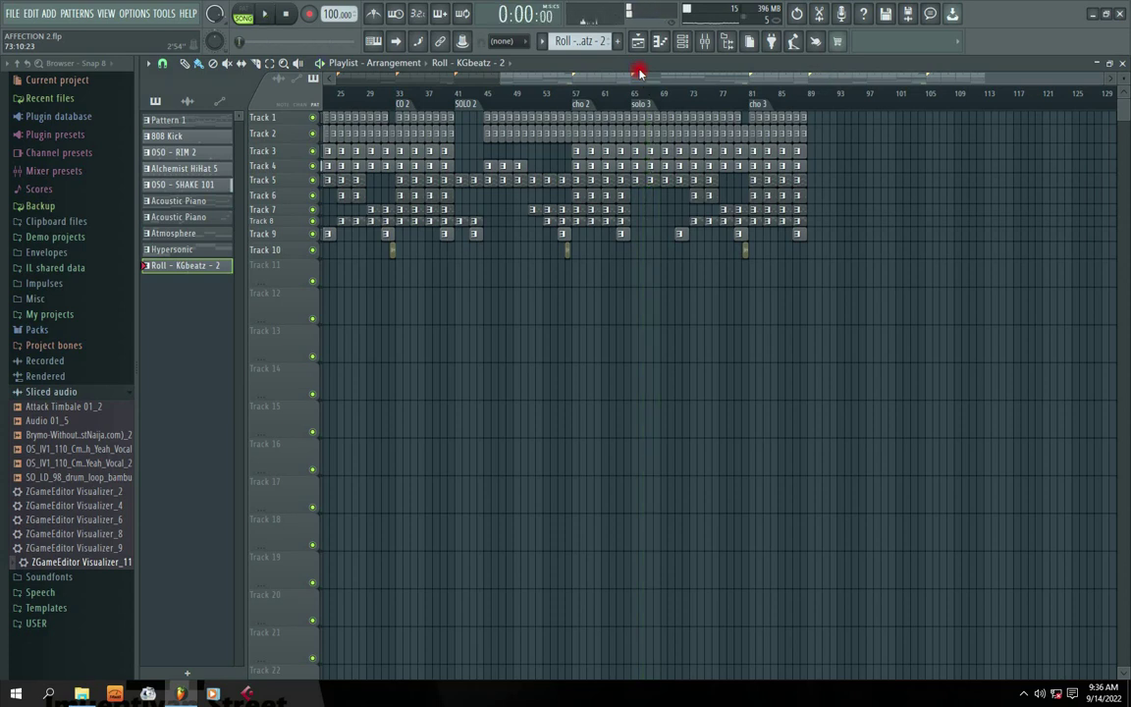